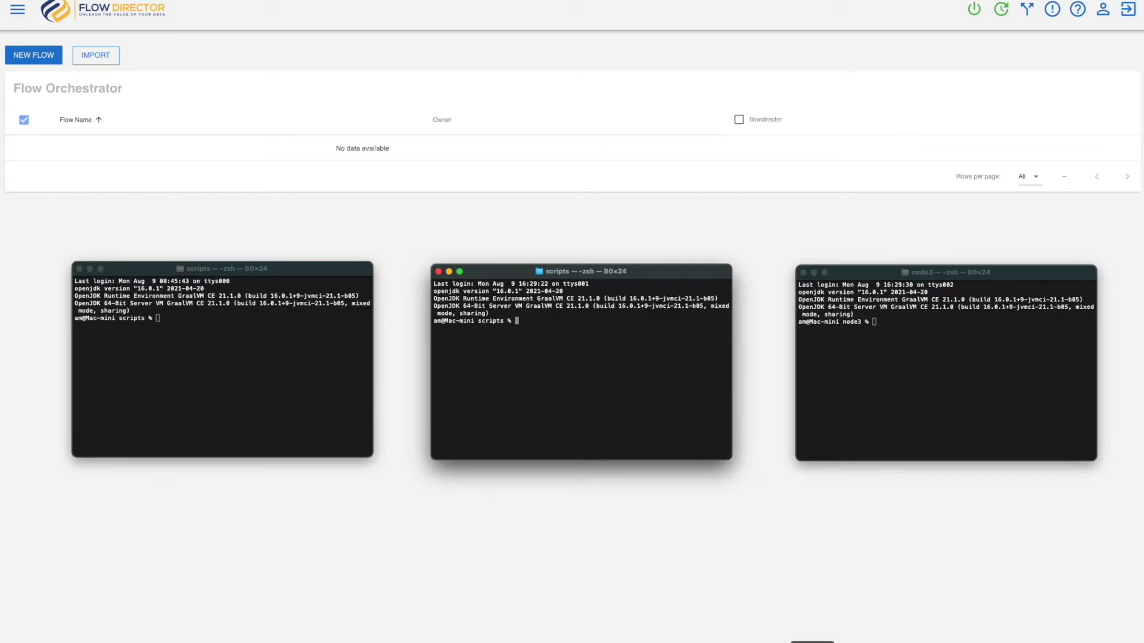
left_click(249, 410)
left_click(498, 421)
left_click(872, 406)
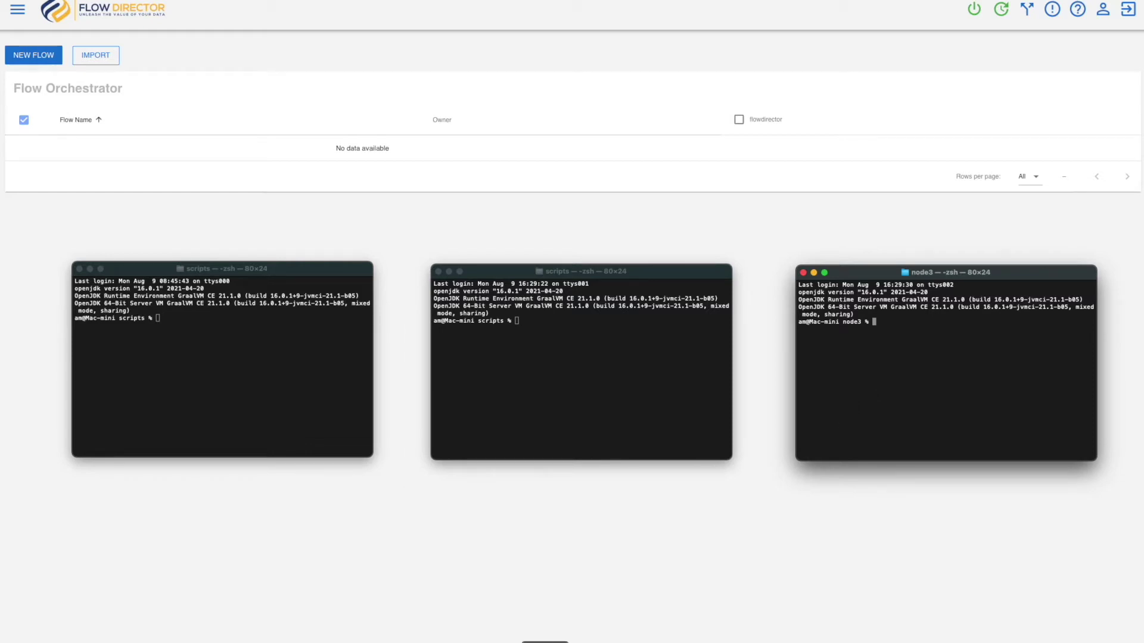
key("super+Tab")
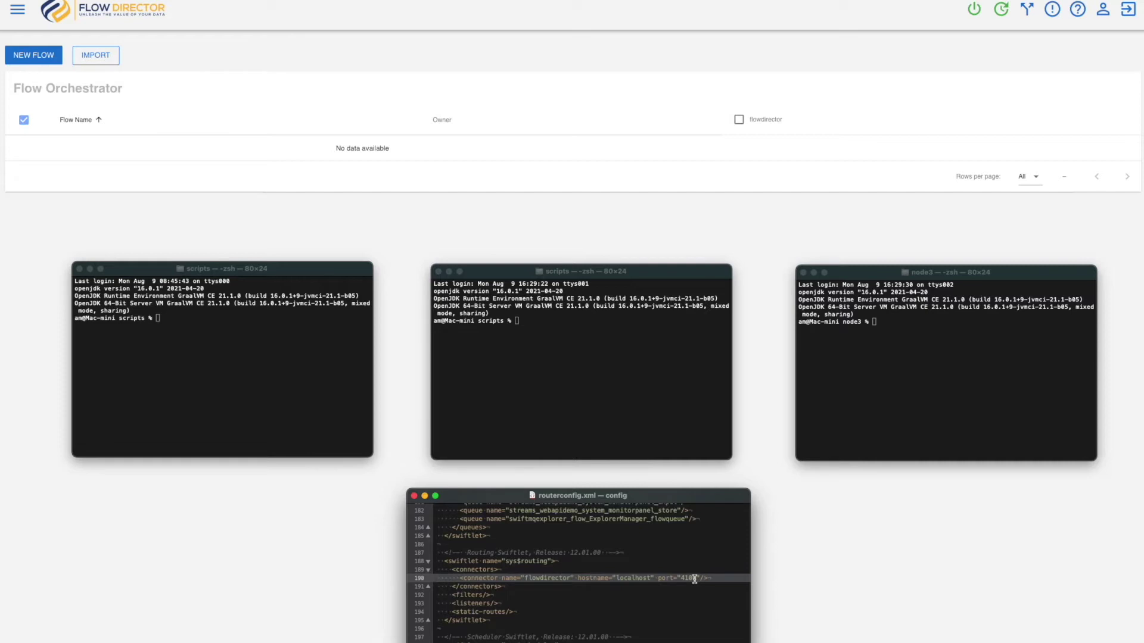
left_click(801, 577)
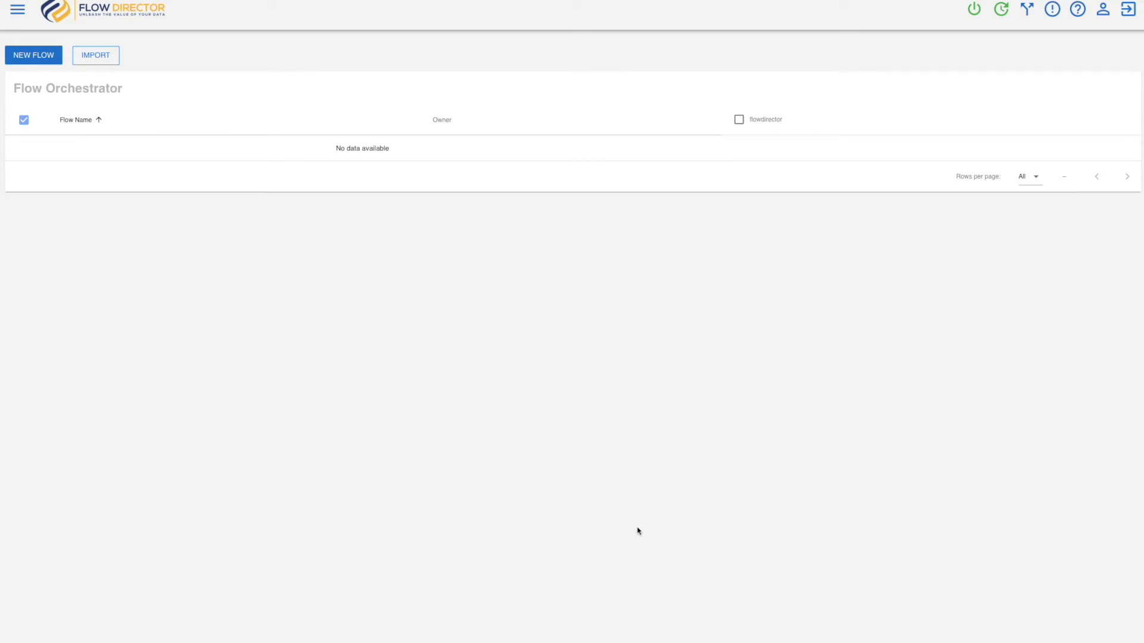
- Start the SwiftMQ router with ./router in the left and middle scripts terminals
left_click(812, 641)
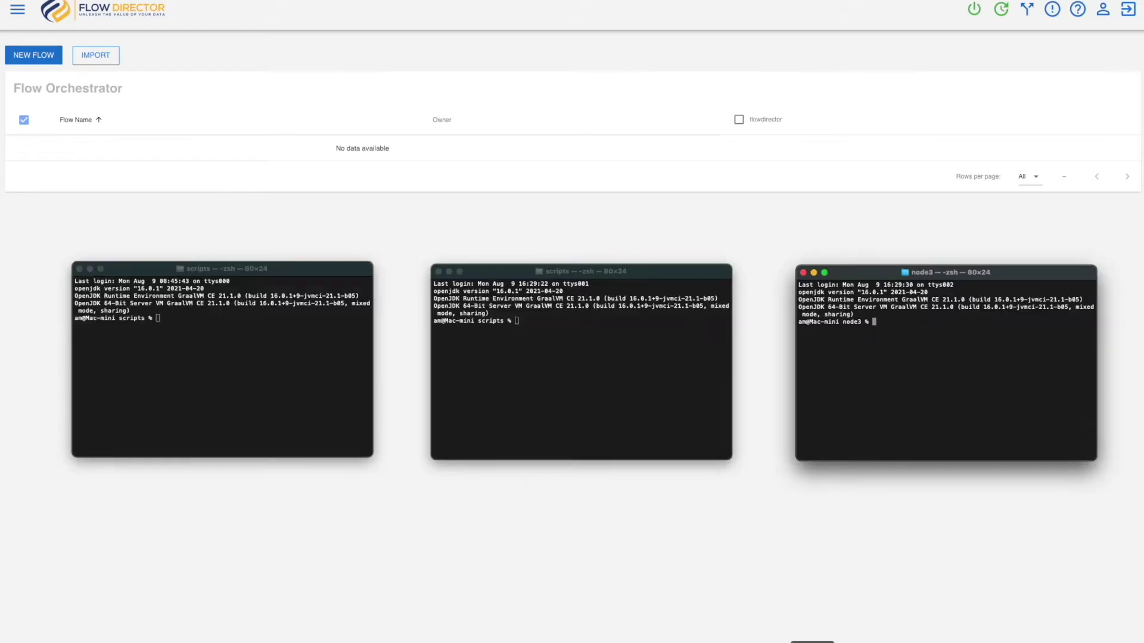
left_click(217, 359)
type("./router")
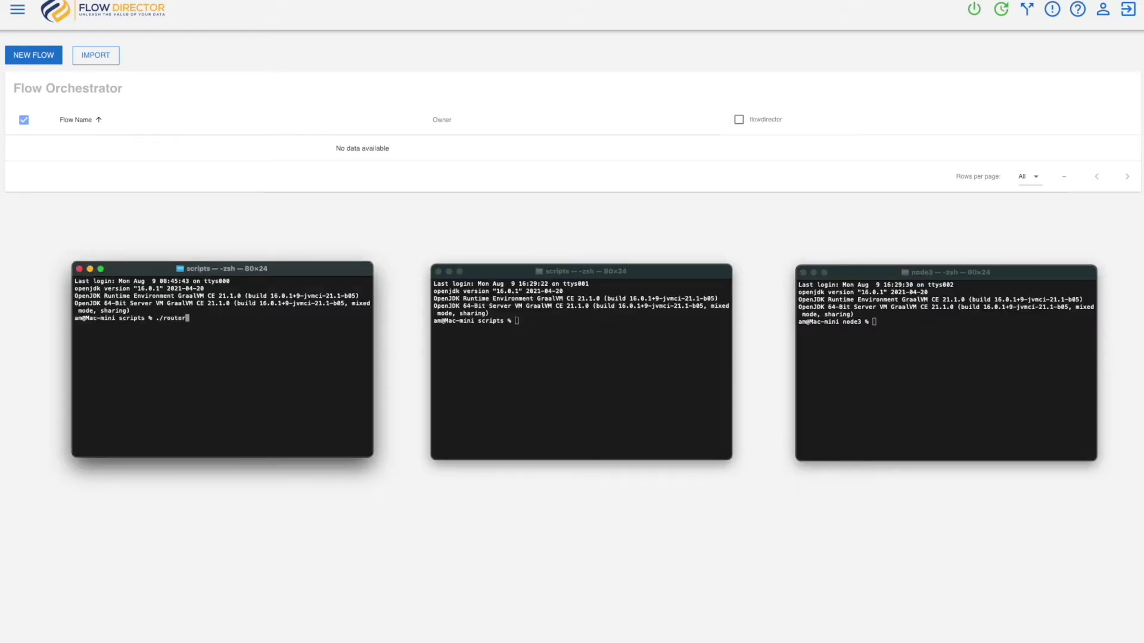
key("Return")
left_click(477, 382)
type("./router")
key("Return")
- Start node3's router from its scripts folder, then return to the Flow Director page
left_click(879, 377)
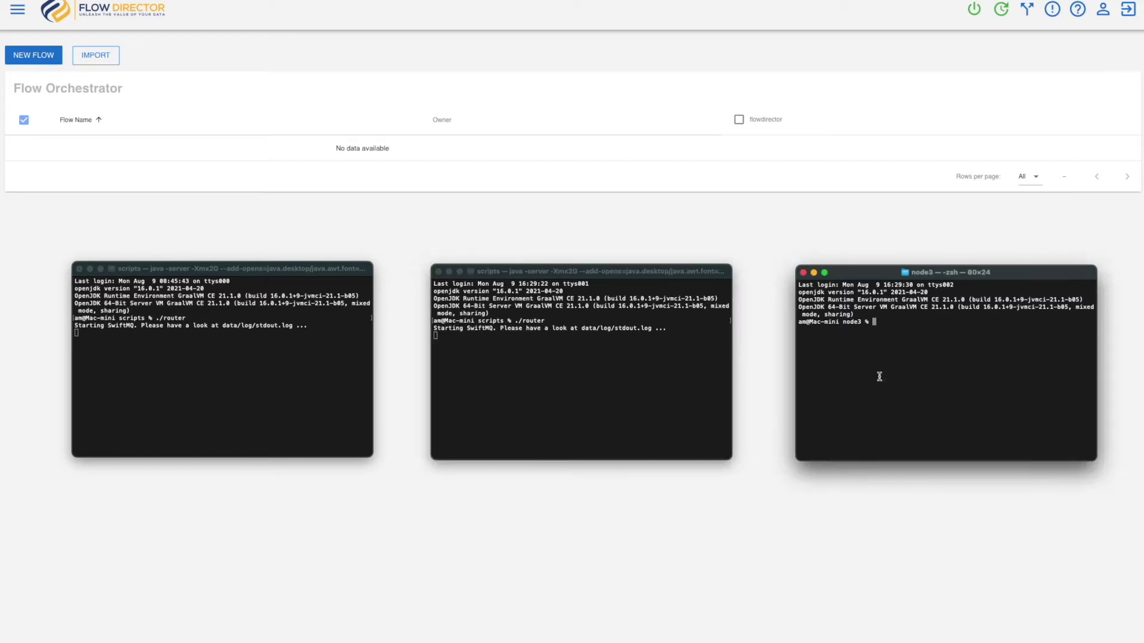
type("./router")
key("Return")
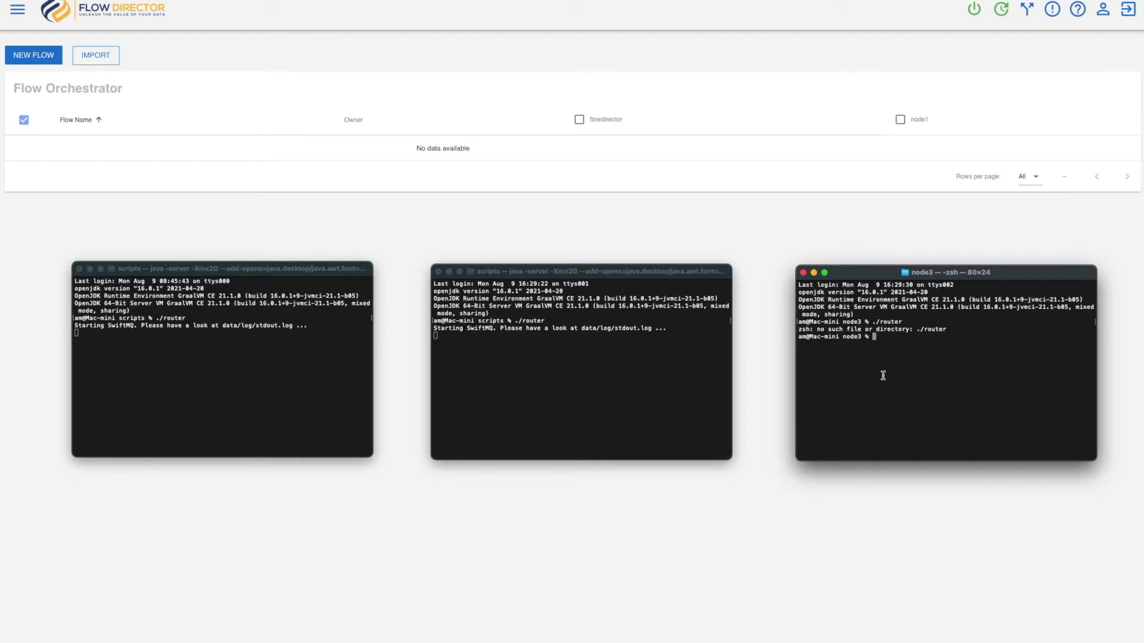
type("pwd")
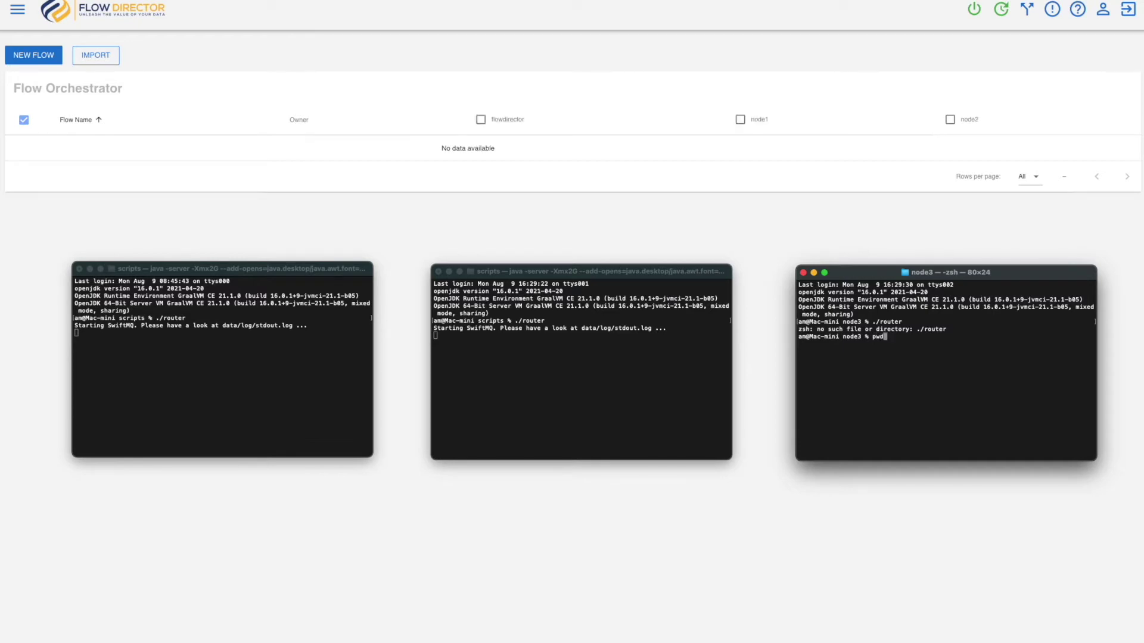
key("Return")
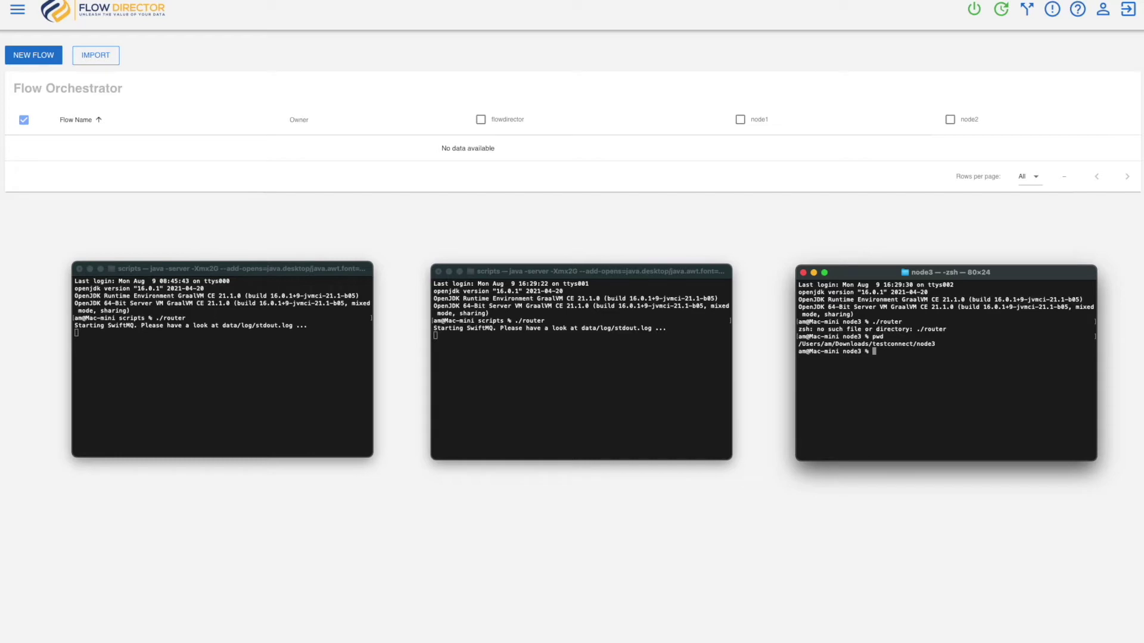
type("cd scripts")
key("Return")
type("./router")
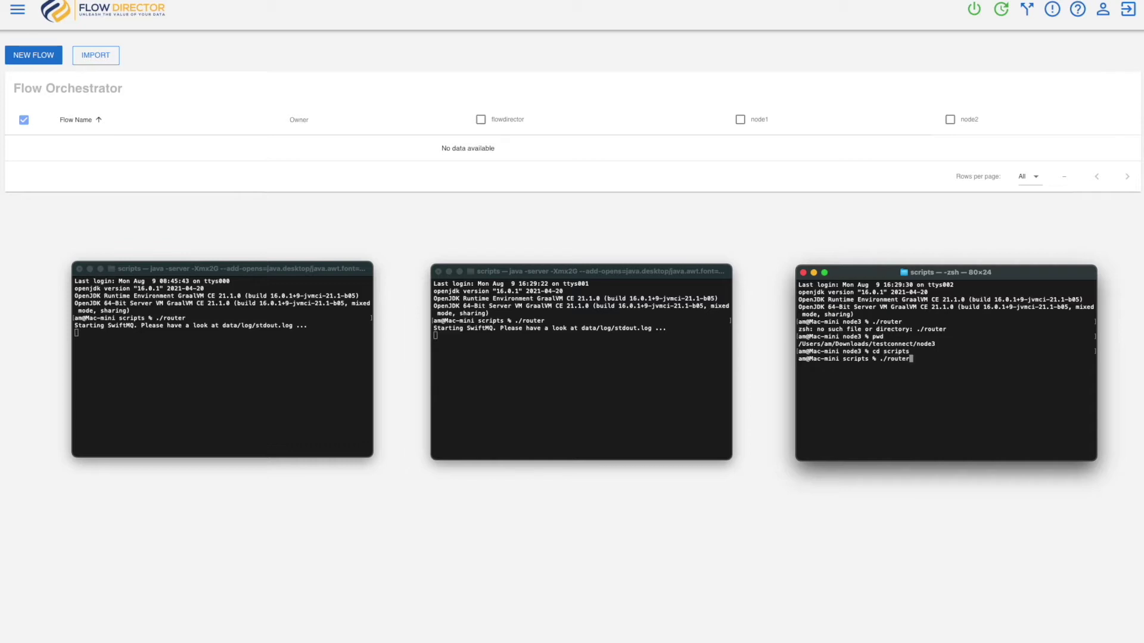
key("Return")
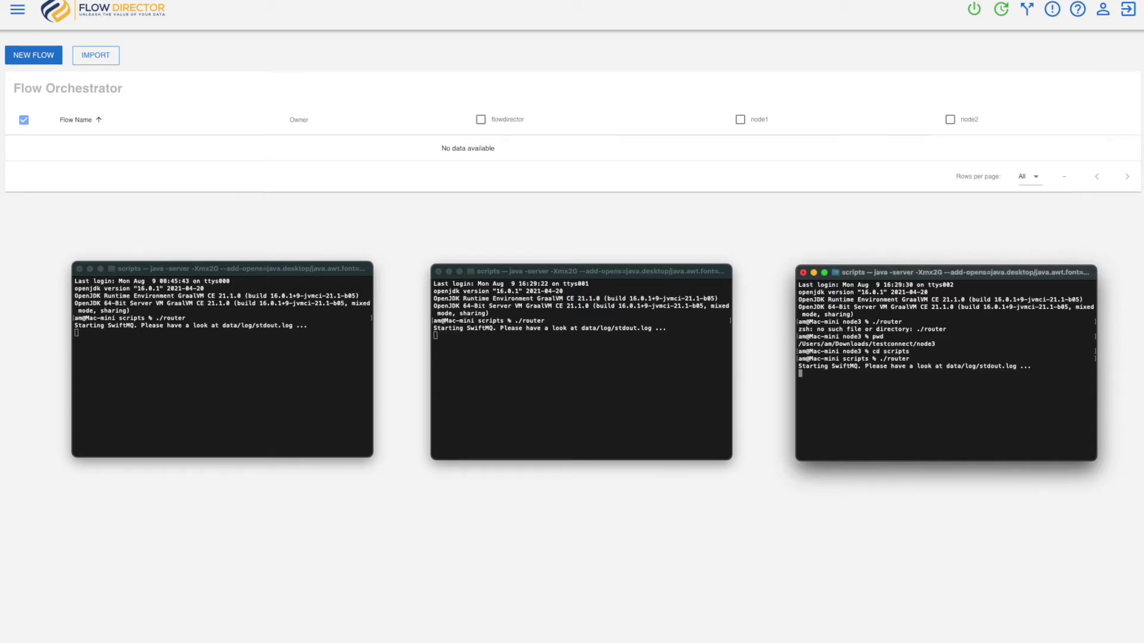
left_click(765, 221)
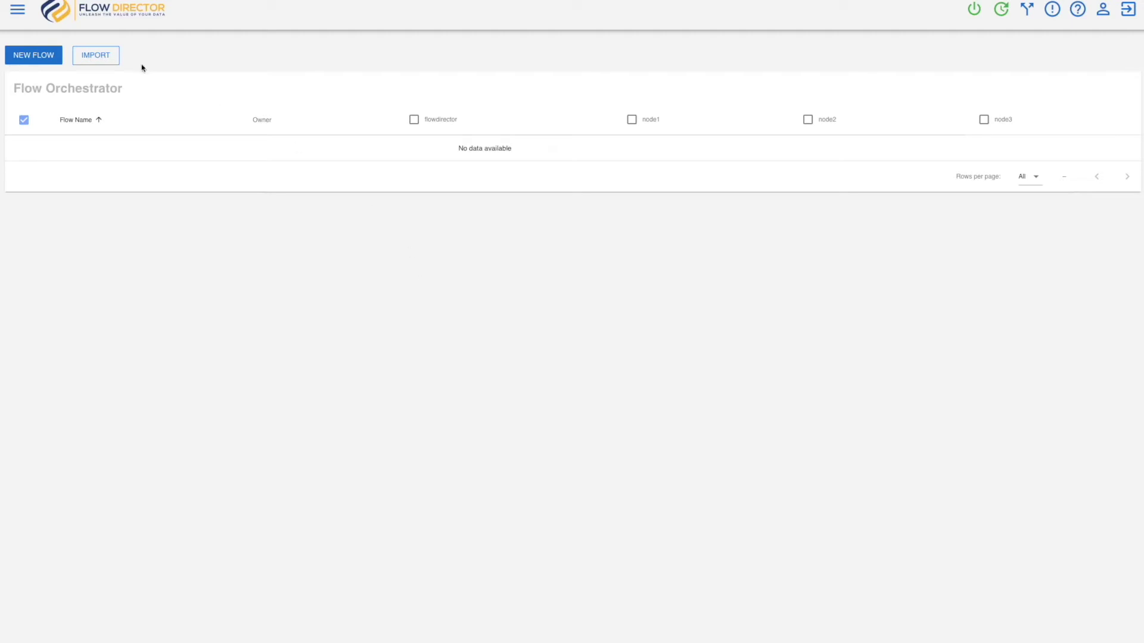
- Create a new flow named RouterProbes
left_click(38, 55)
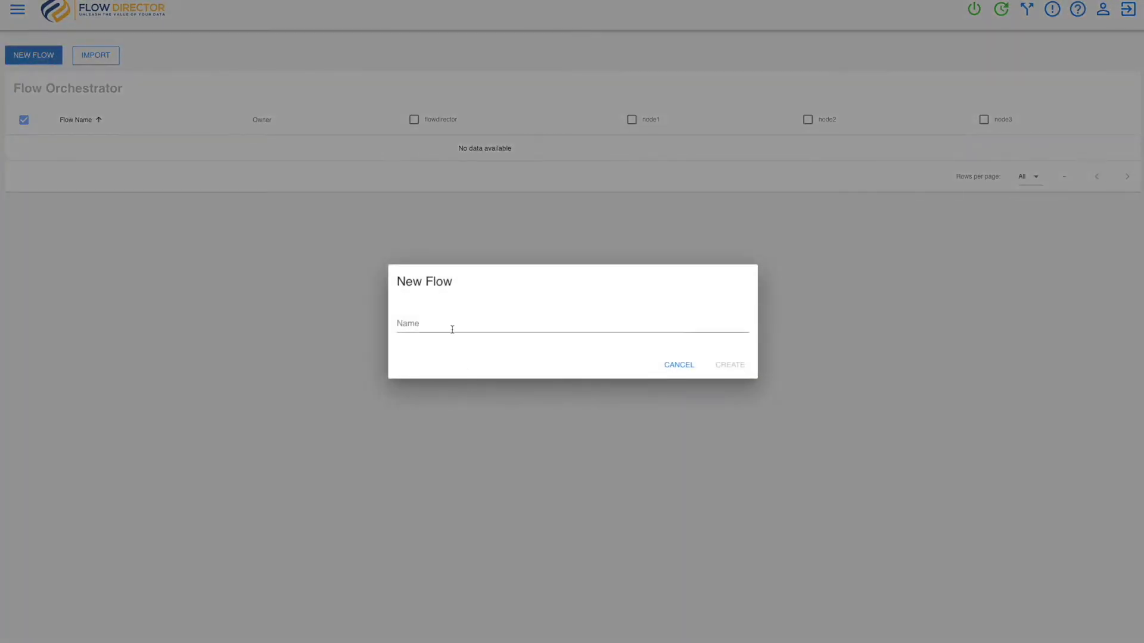
left_click(452, 327)
type("Router")
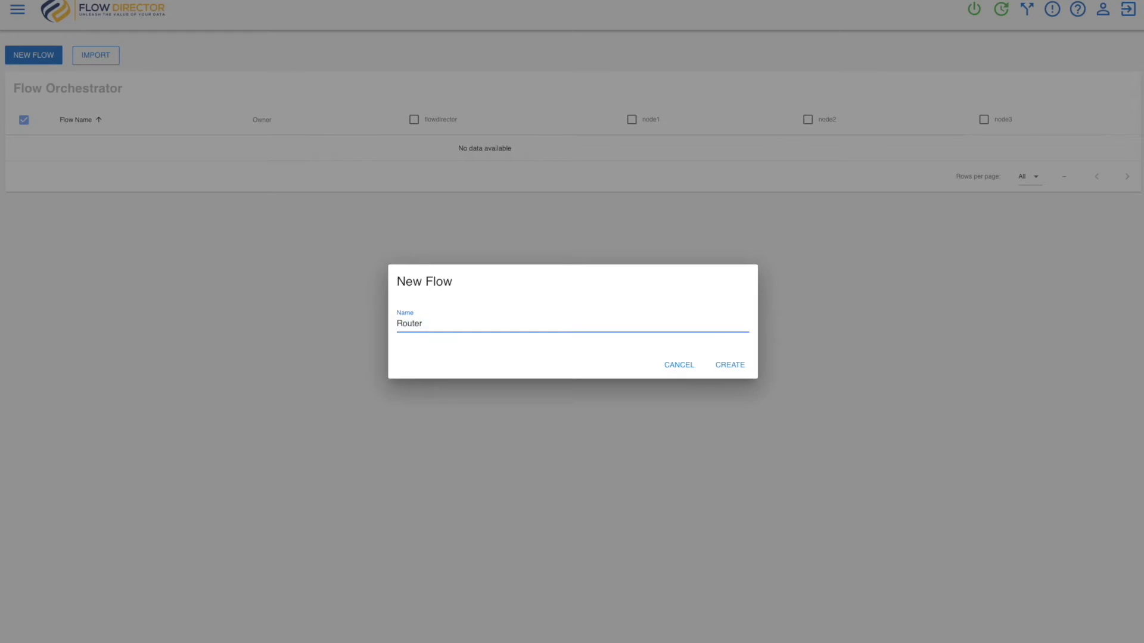
type("Probes")
left_click(728, 365)
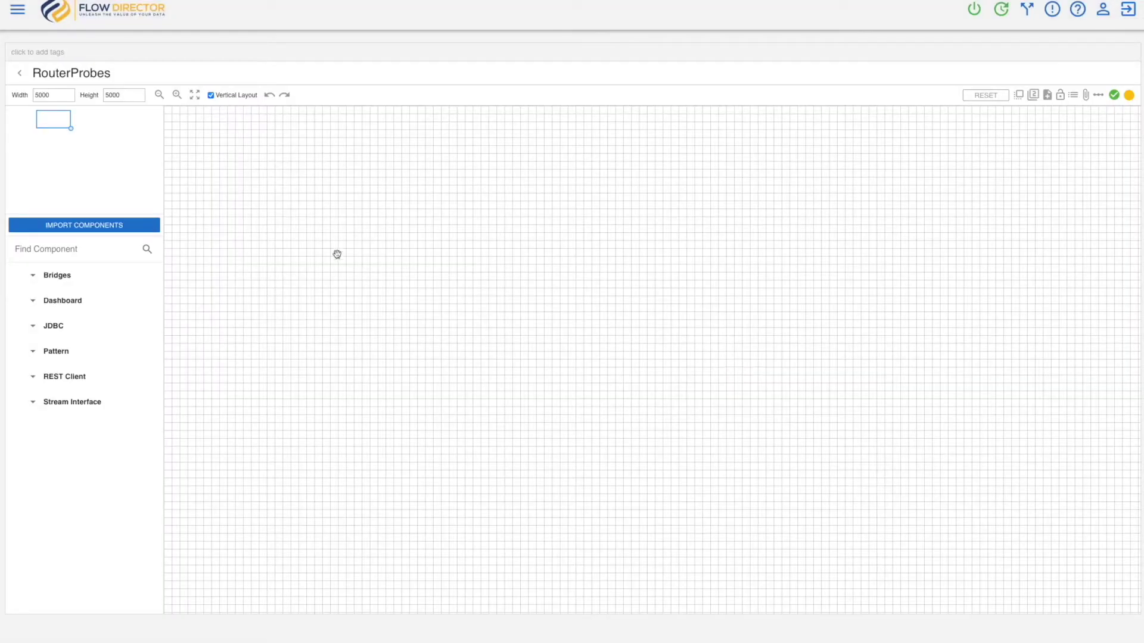
- Expand Dashboard > Probes > System in the component list to show the probe components
left_click(33, 303)
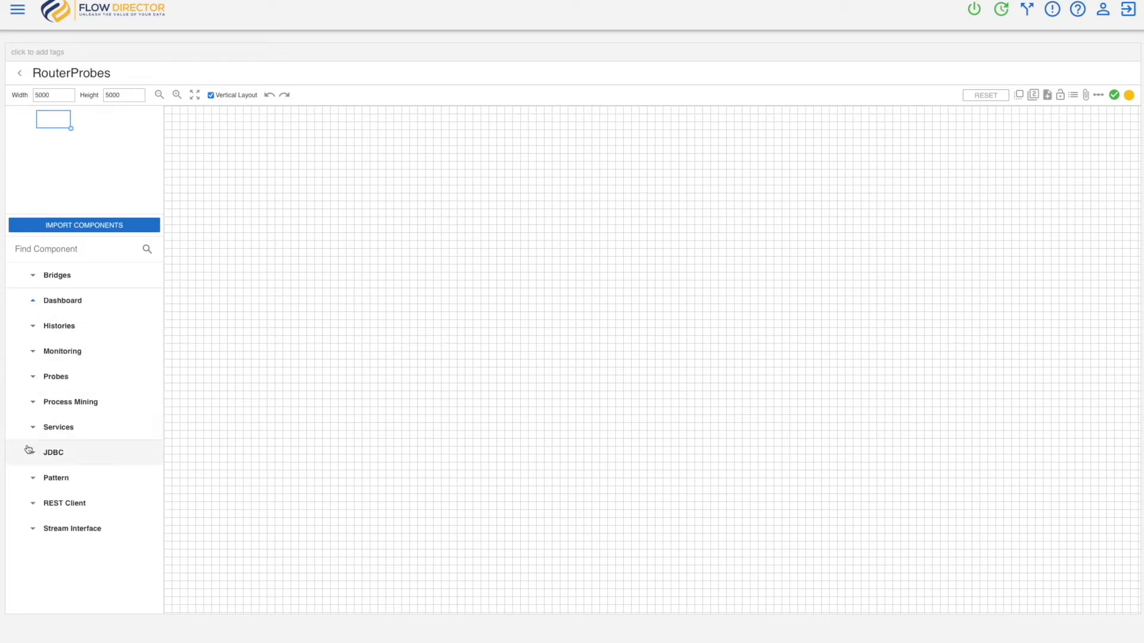
left_click(34, 377)
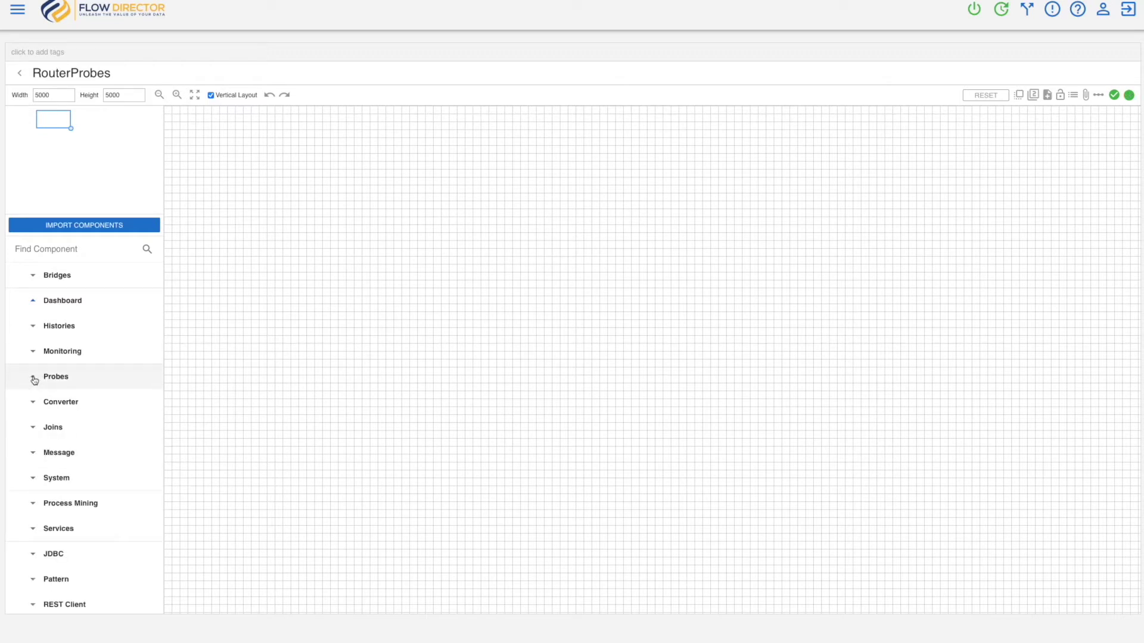
left_click(32, 477)
scroll(95, 476, "down", 2)
scroll(98, 469, "down", 3)
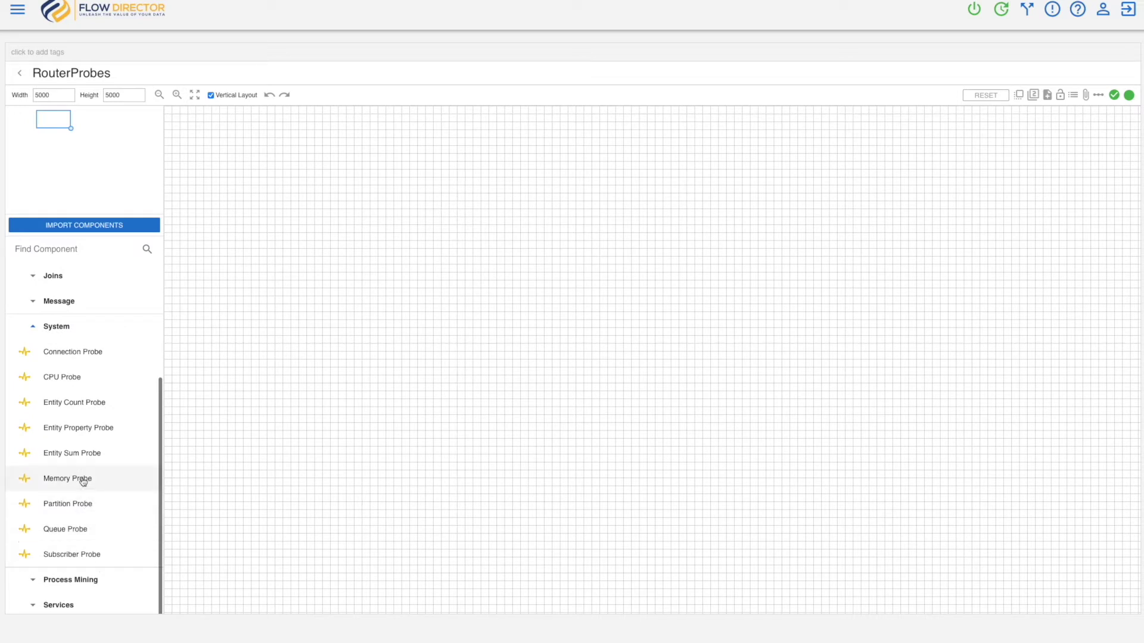
- Add Memory, CPU, Entity Sum and Connection probes to the RouterProbes canvas
left_click_drag(51, 480, 349, 198)
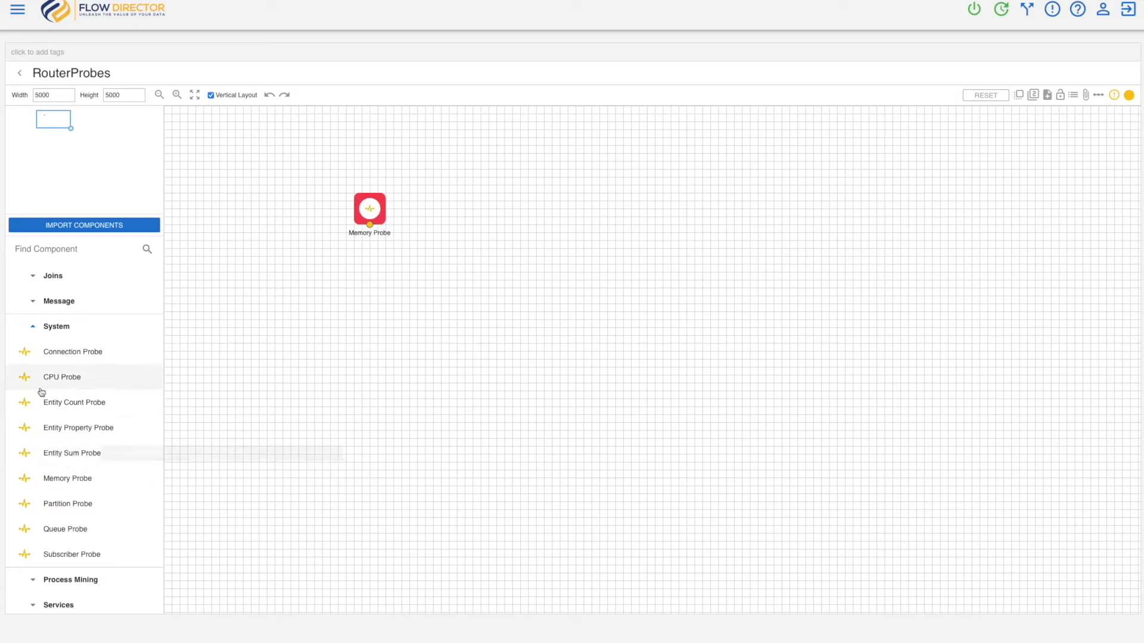
left_click_drag(50, 387, 274, 229)
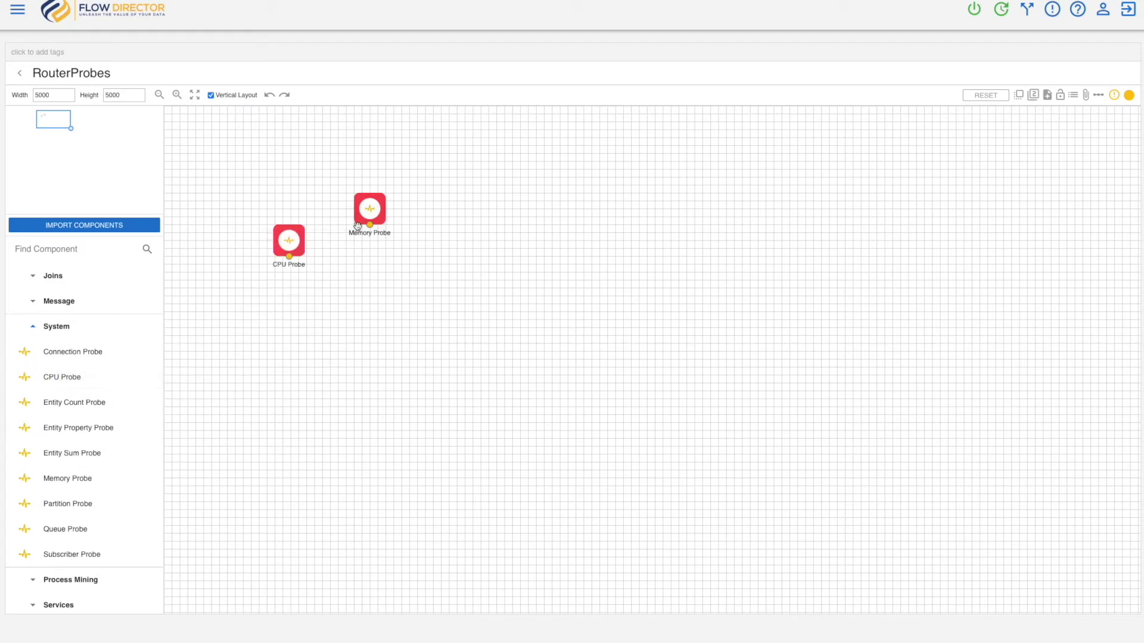
left_click_drag(367, 217, 500, 225)
left_click_drag(284, 242, 382, 230)
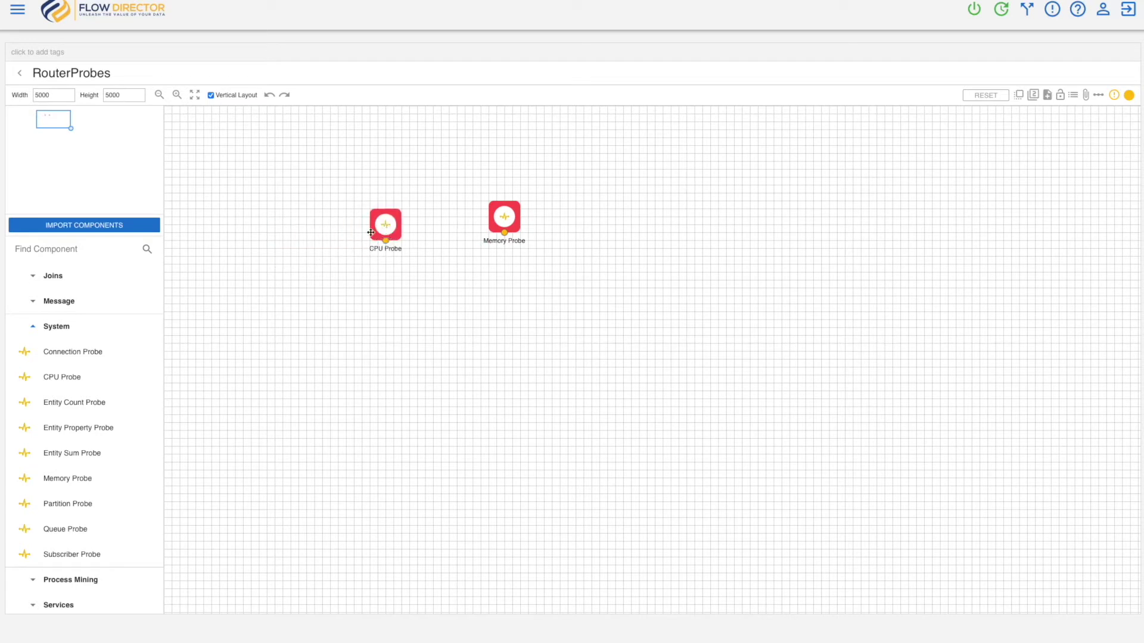
left_click_drag(53, 456, 595, 216)
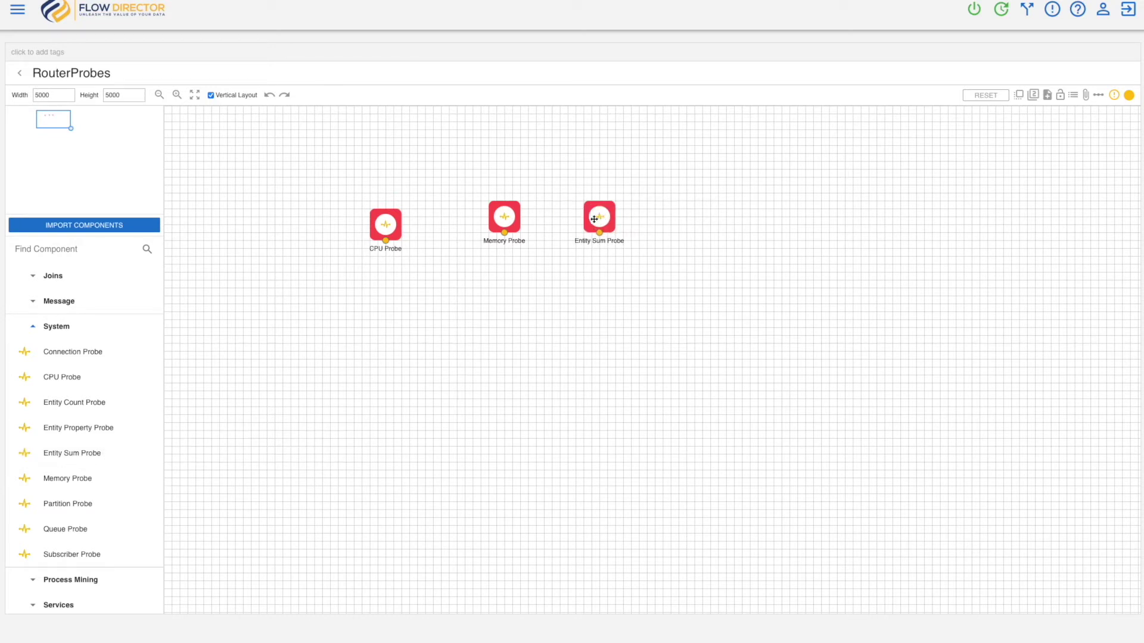
left_click_drag(54, 352, 676, 226)
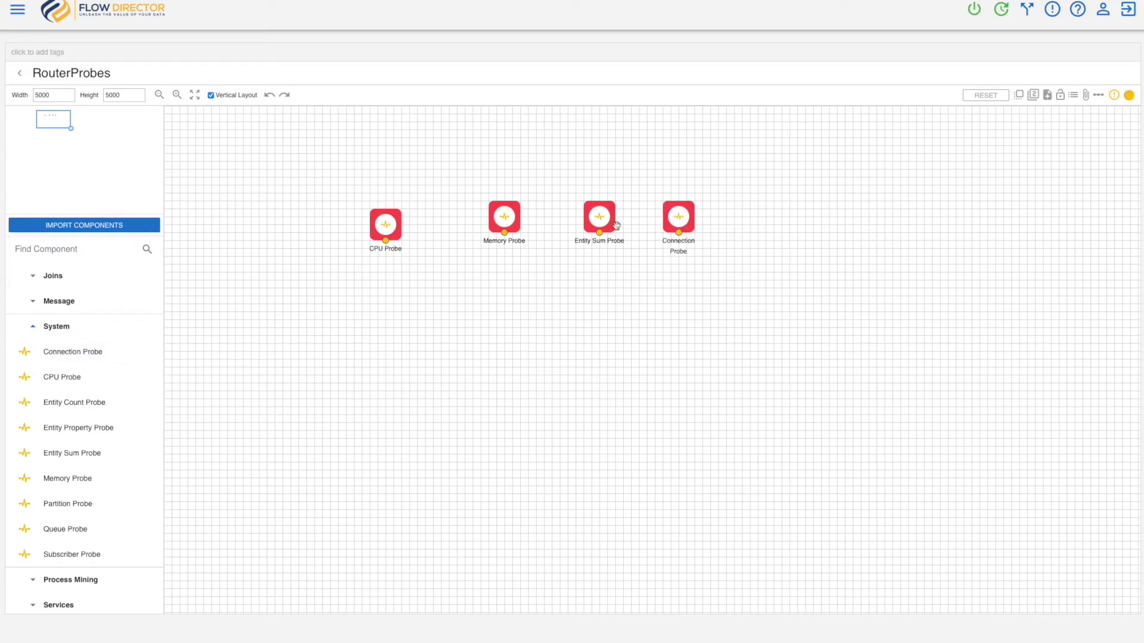
- Align the four probe nodes into a single evenly spaced row
left_click_drag(396, 230, 428, 226)
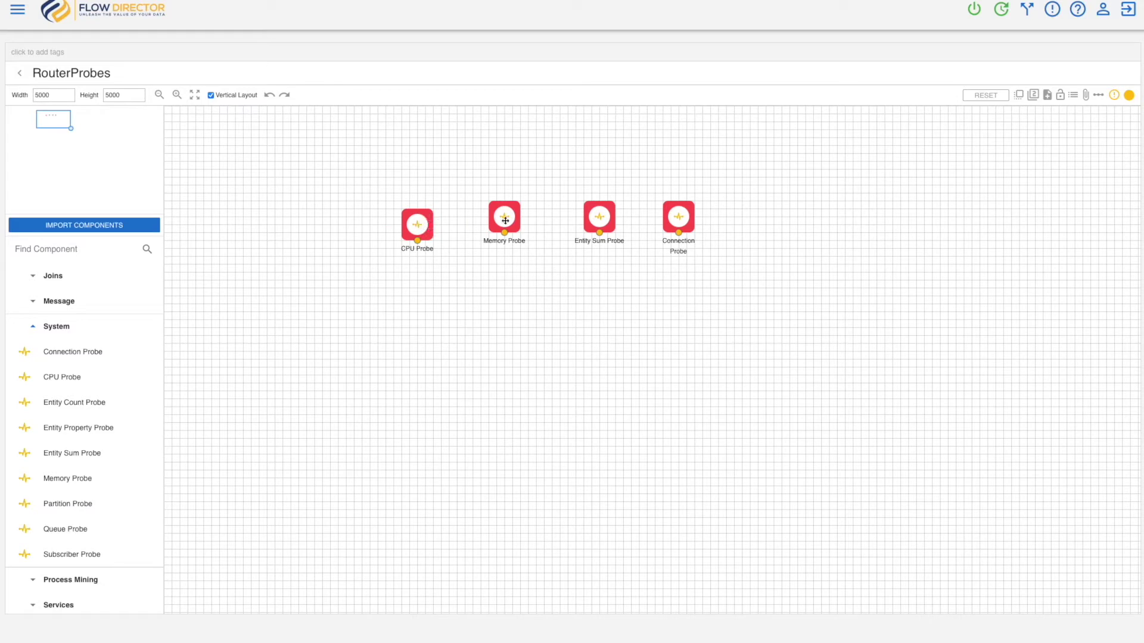
left_click_drag(505, 221, 505, 230)
left_click_drag(604, 217, 585, 229)
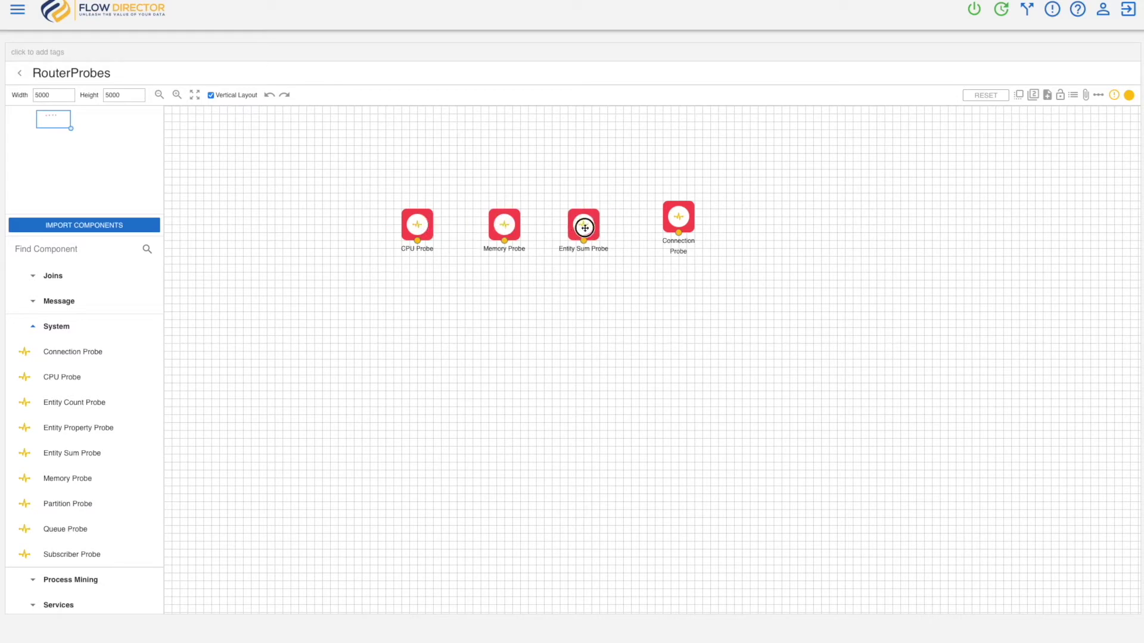
left_click_drag(682, 220, 659, 227)
left_click_drag(424, 230, 432, 231)
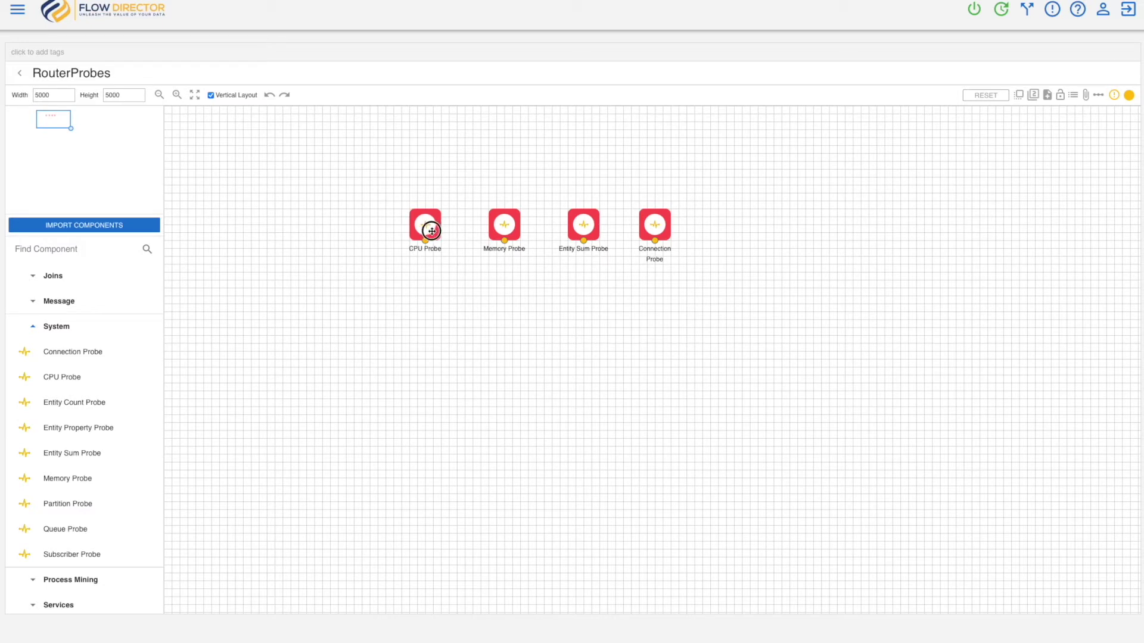
- Rename the CPU Probe to CPUProbe
left_click(432, 232)
left_click(905, 187)
type("CPU")
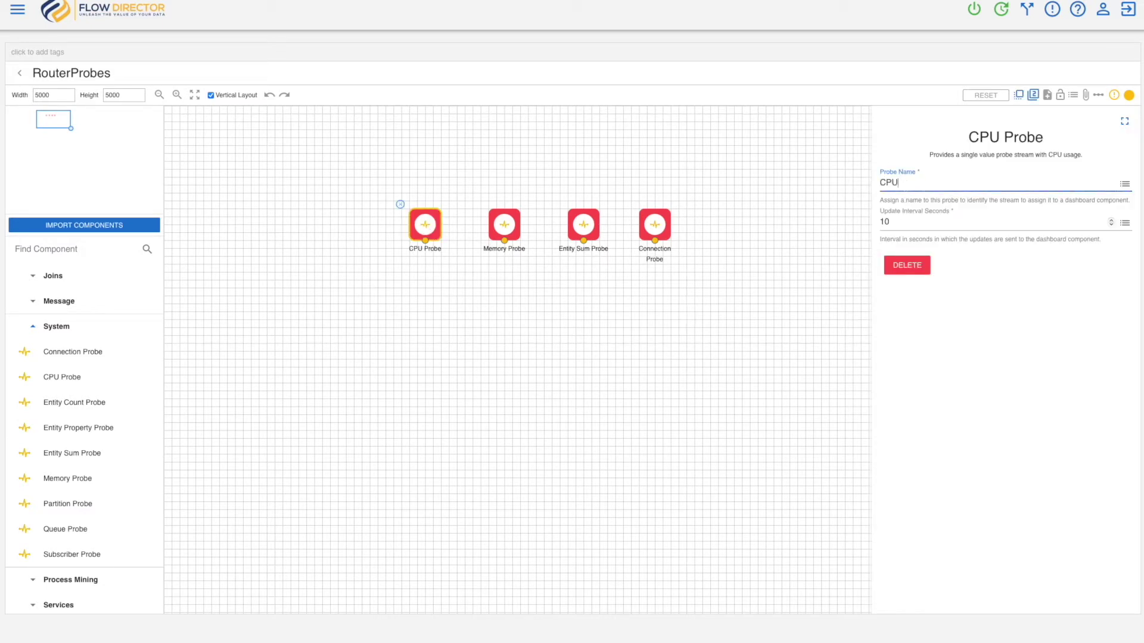
type("Probe")
left_click(802, 268)
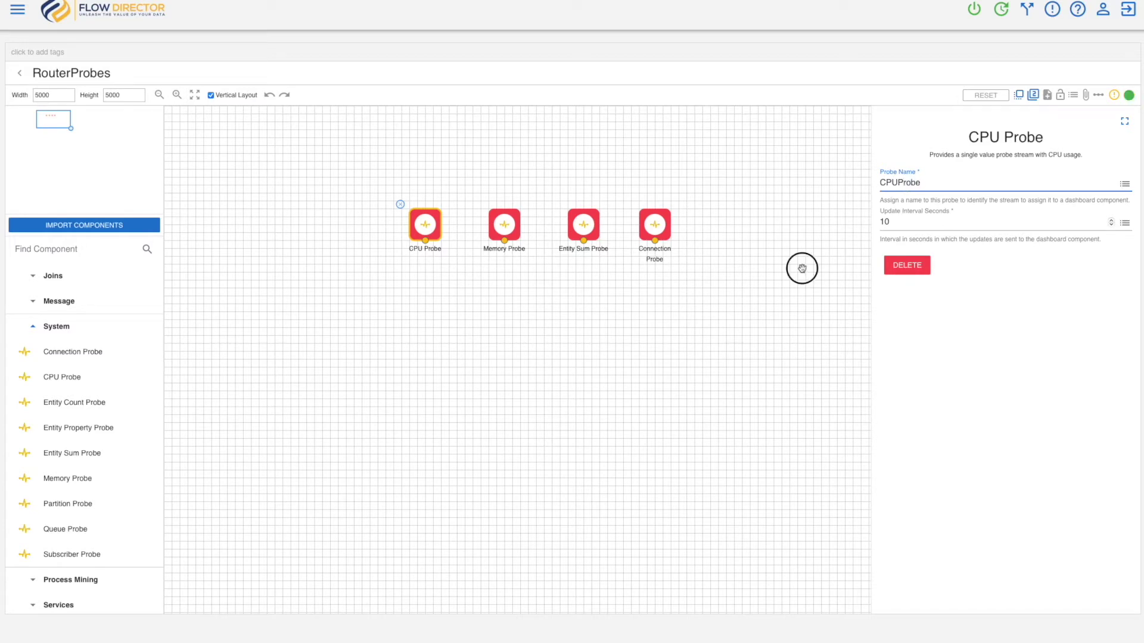
- Rename the Memory Probe to MemoryProbe and bring up the Entity Sum Probe's name field
left_click(500, 226)
left_click(893, 184)
type("Memo")
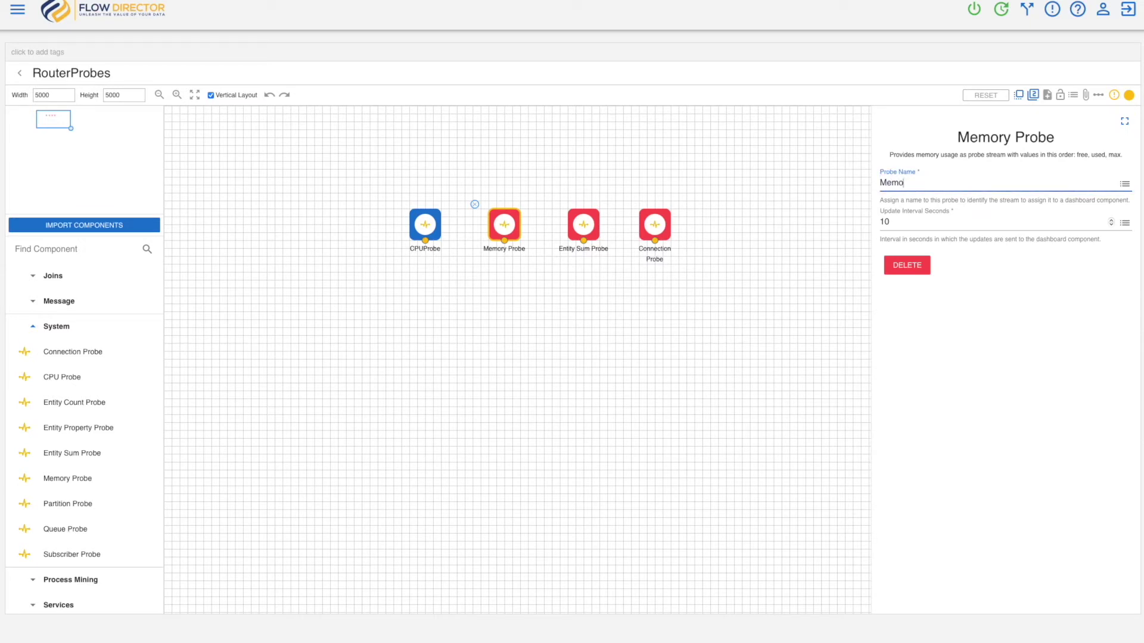
type("ryProbe")
left_click(822, 248)
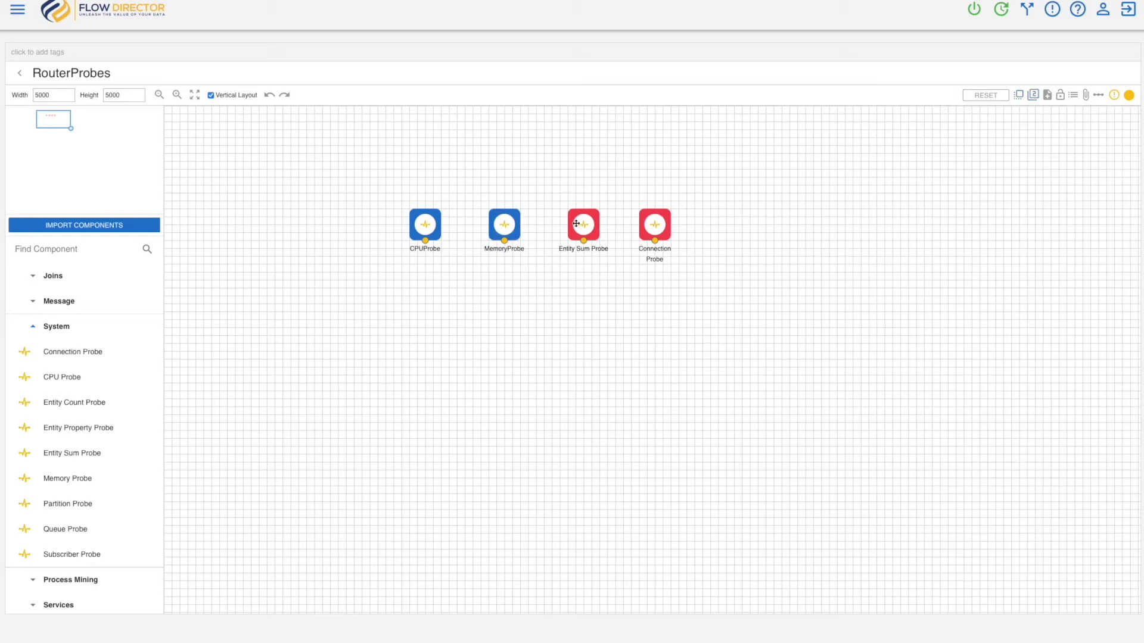
left_click(576, 223)
left_click(971, 182)
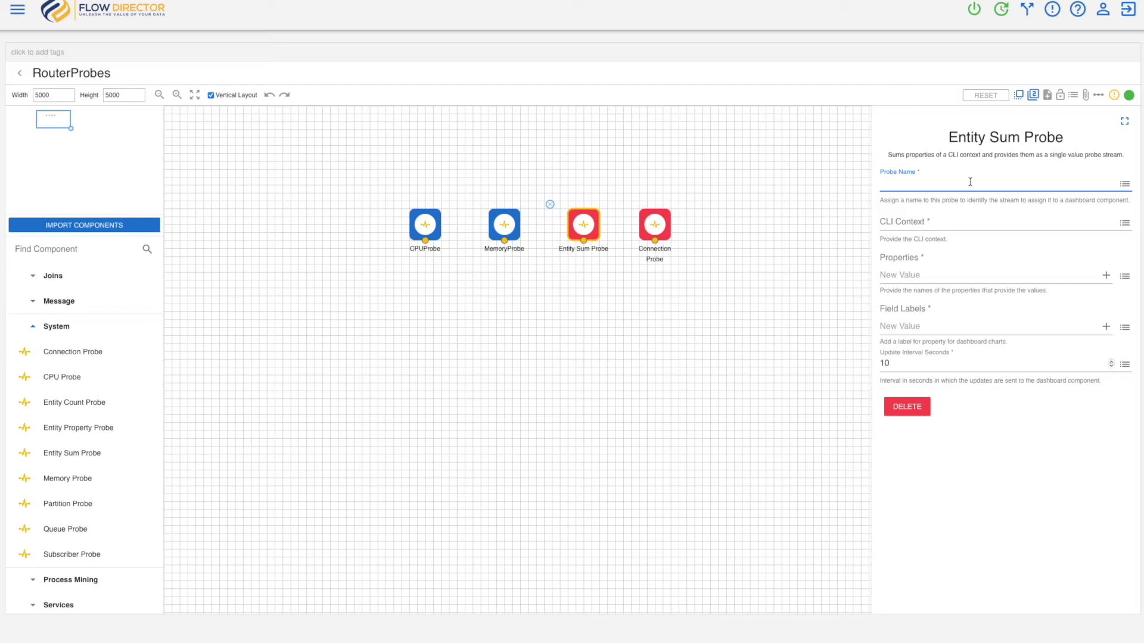
- Set the Entity Sum probe to MessageCountProbe: context sys$queuemanager/usage, property messagecount, label Message Count
type("MessageCountProbe")
left_click(945, 221)
type("s")
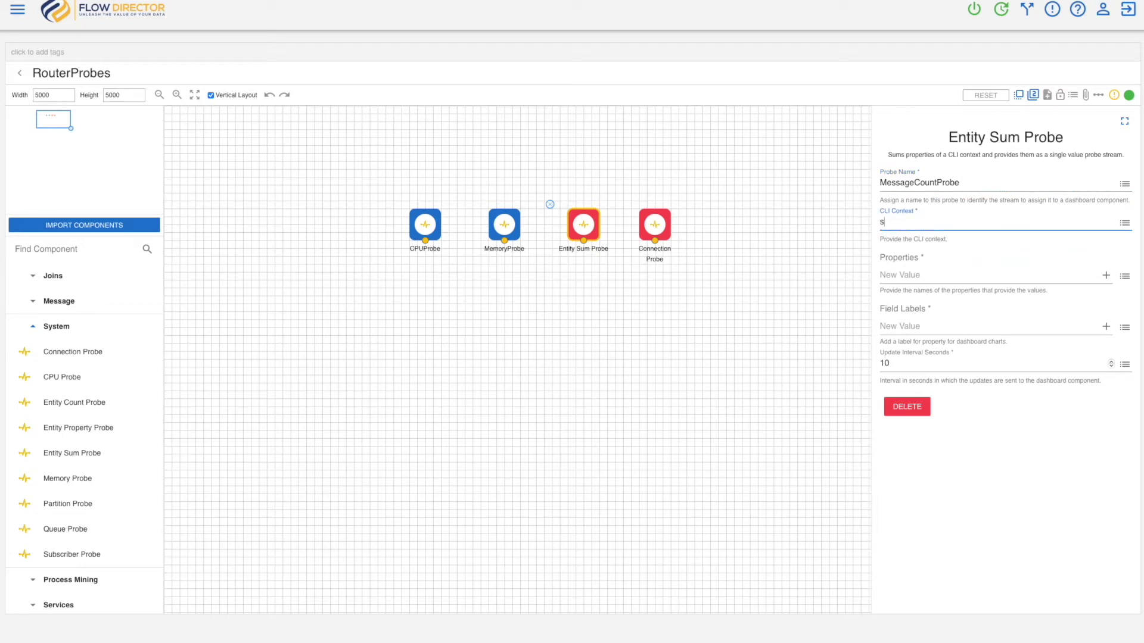
type("ys$queuemanager/usage")
left_click(931, 273)
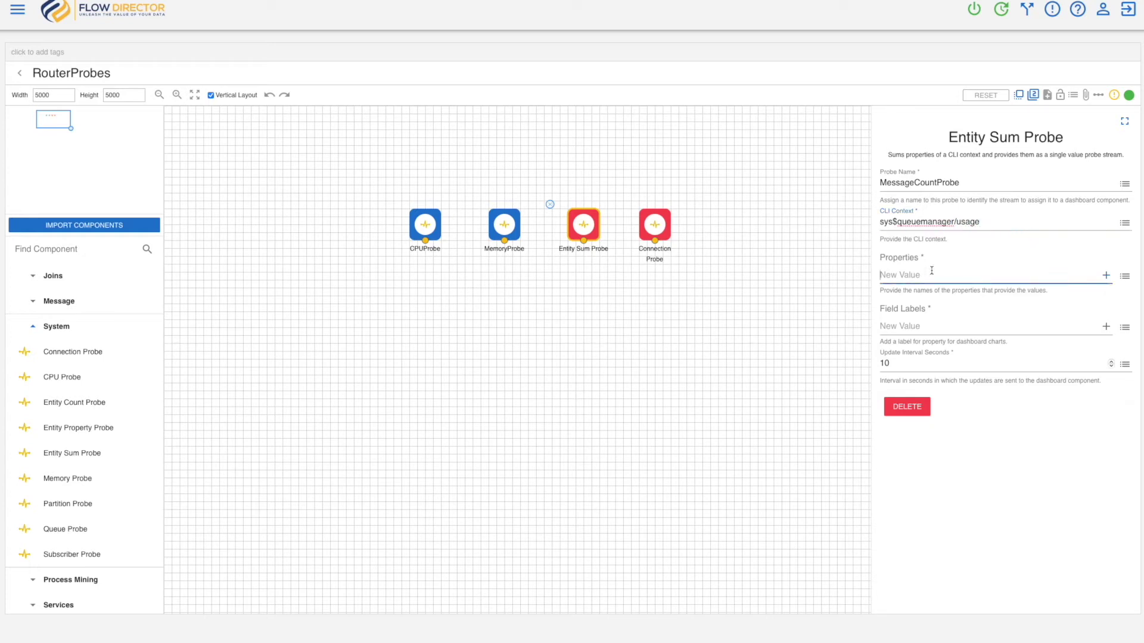
type("messag")
left_click(925, 327)
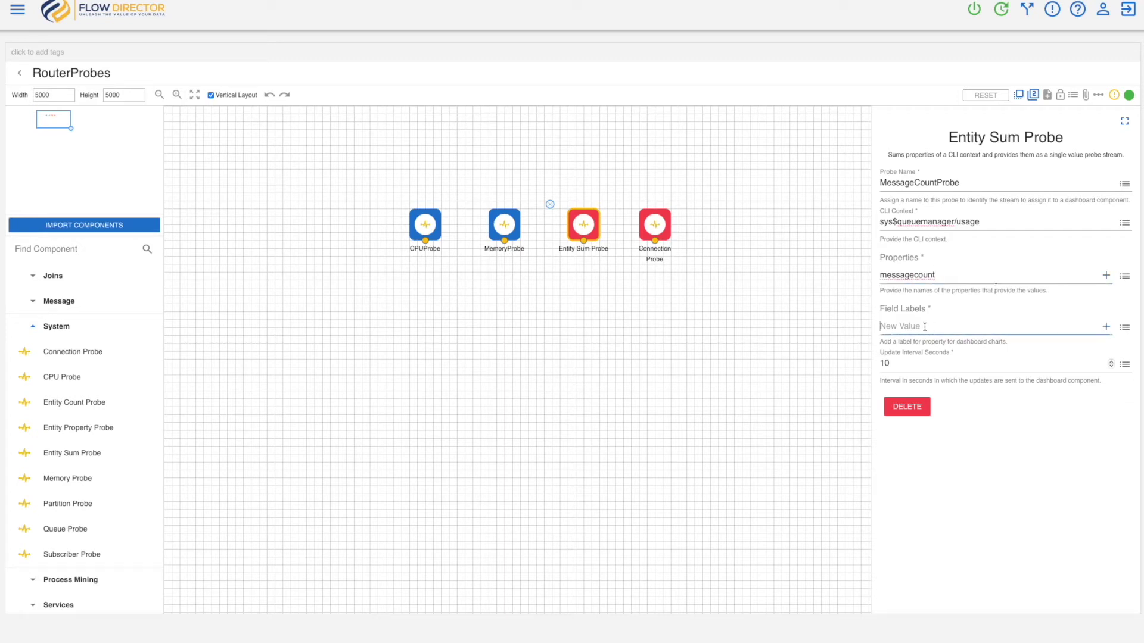
left_click(1106, 275)
type("M")
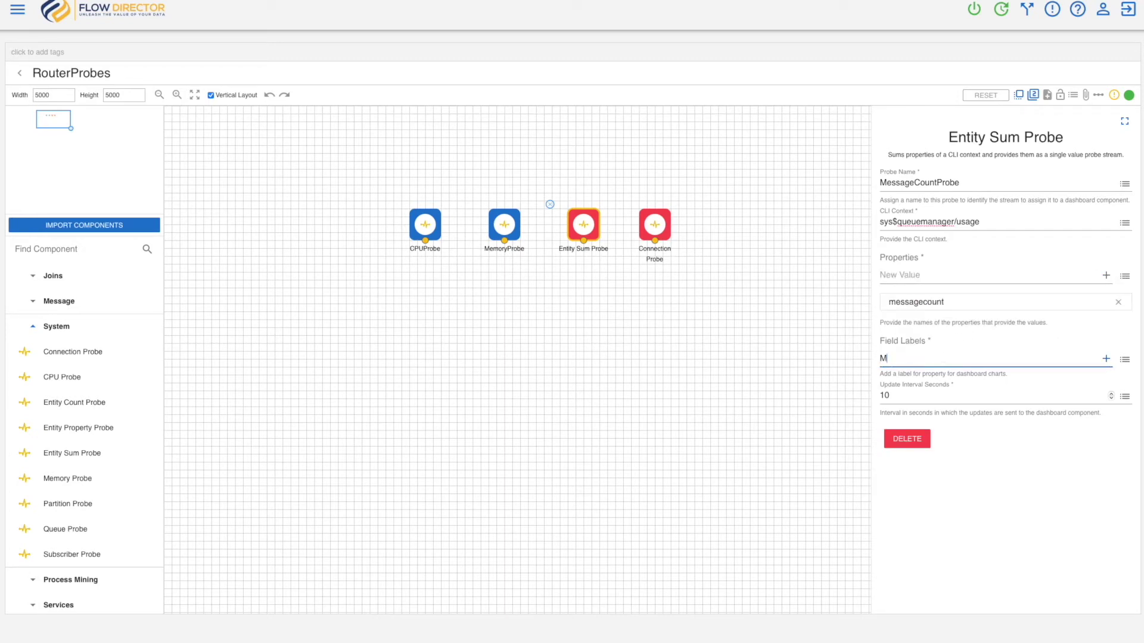
type("essage Co")
key("Return")
left_click(813, 351)
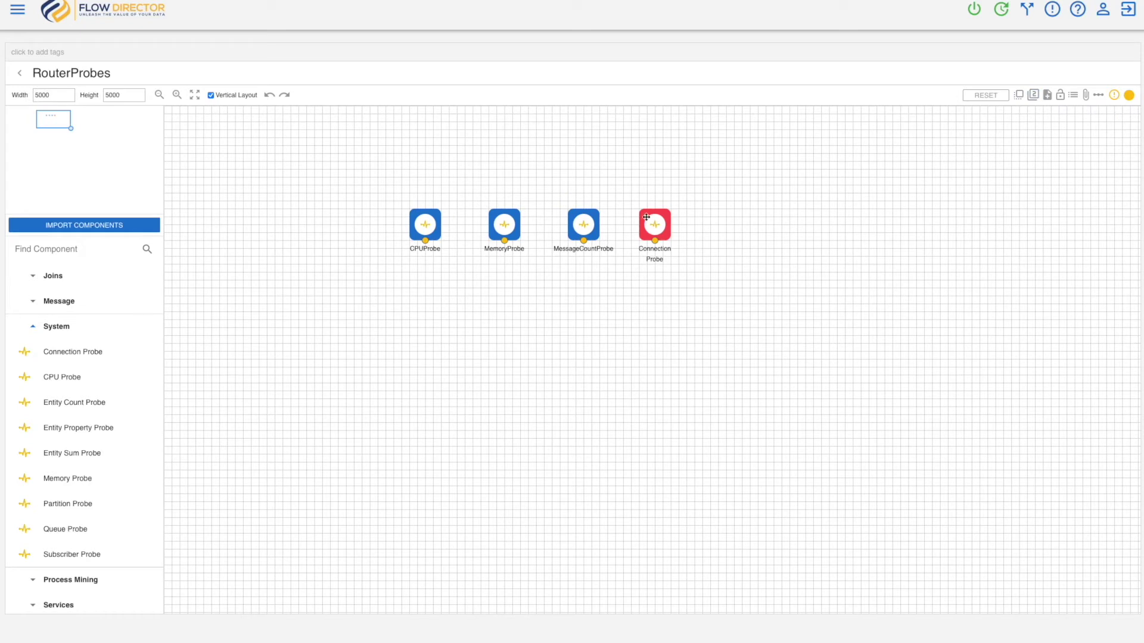
- Rename the Connection Probe to ConnectionProbe
left_click(646, 216)
left_click(904, 192)
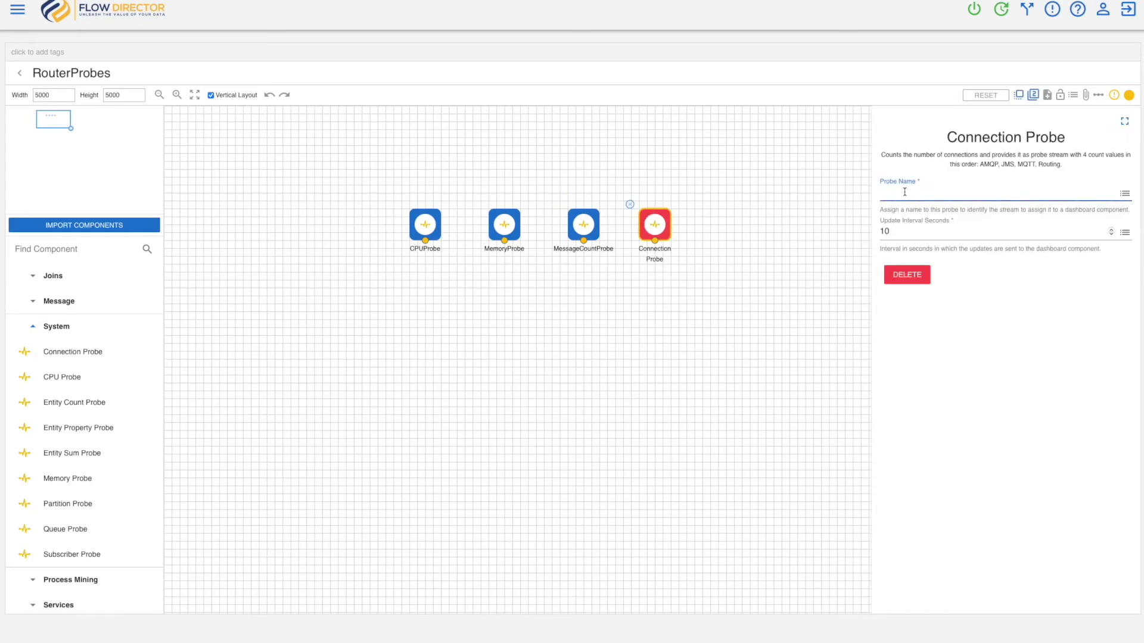
type("ConnectionProb")
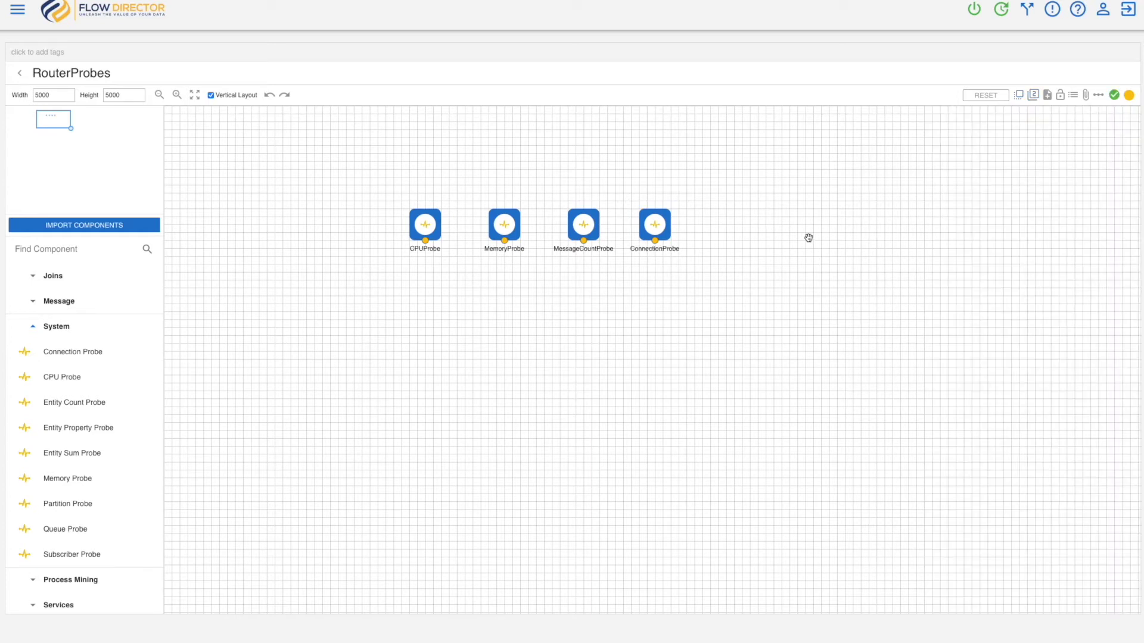
- Activate the RouterProbes flow on flowdirector, node1, node2 and node3
left_click(23, 74)
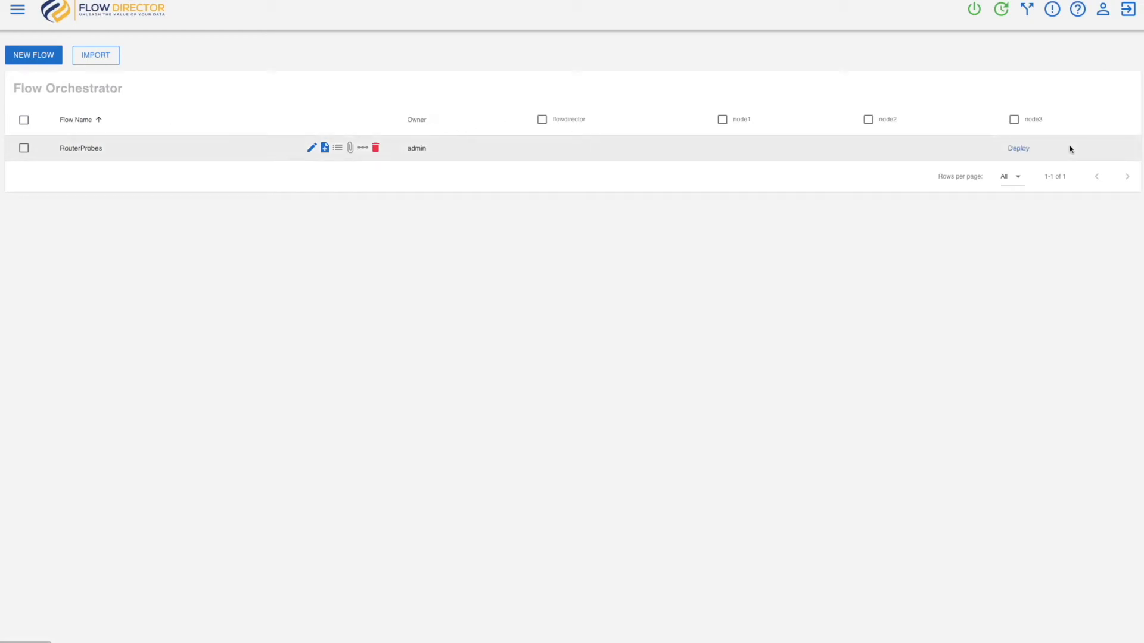
left_click(24, 119)
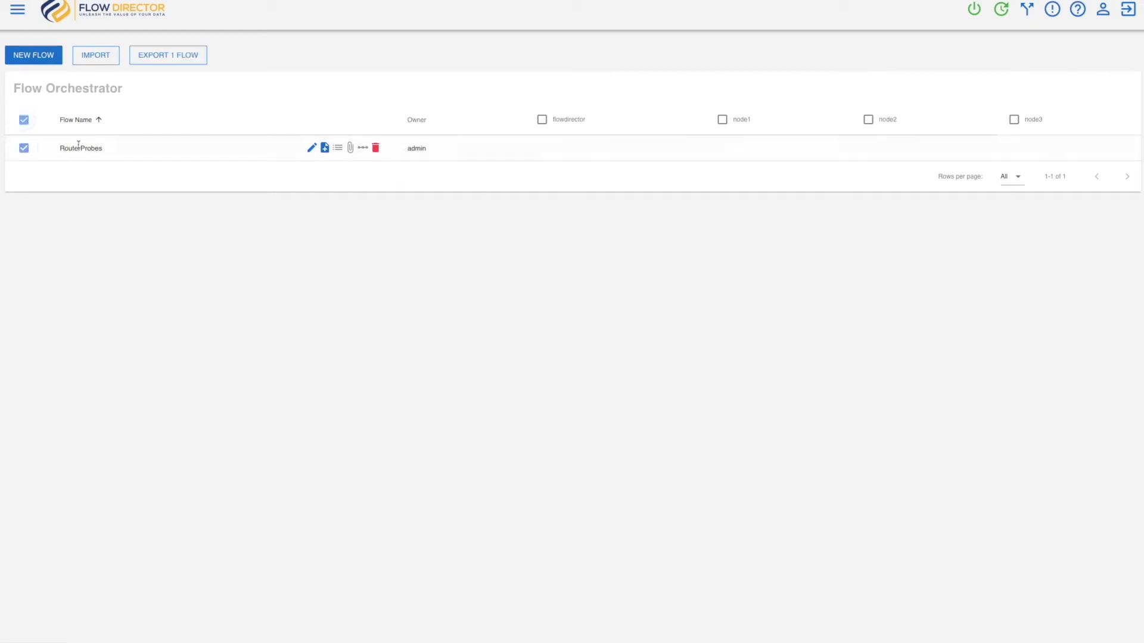
left_click(542, 118)
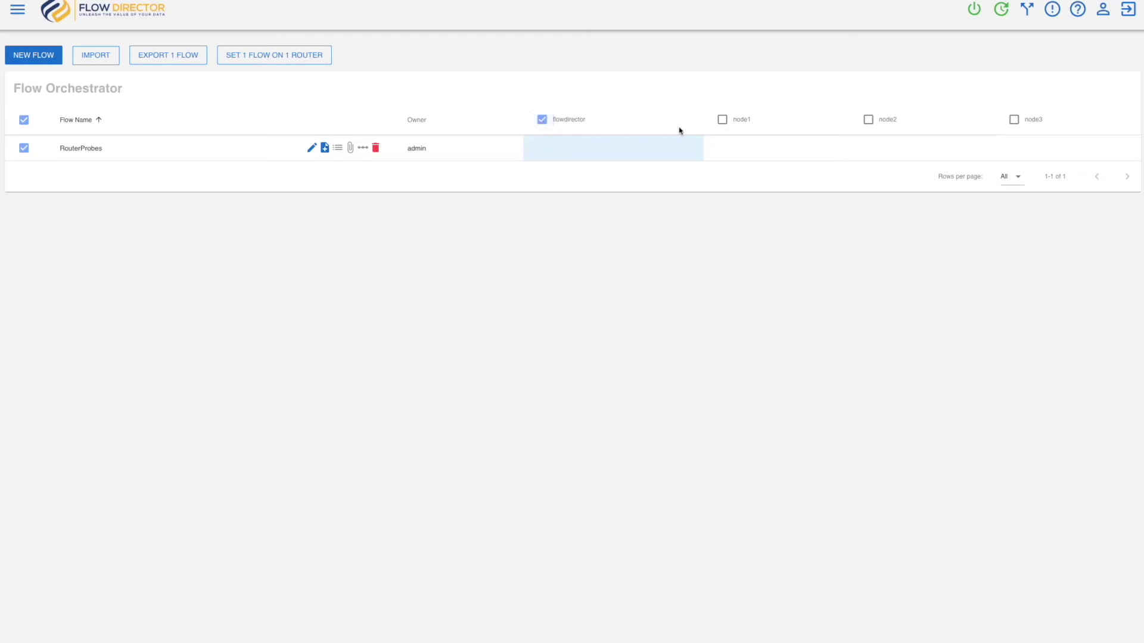
left_click(721, 122)
left_click(868, 120)
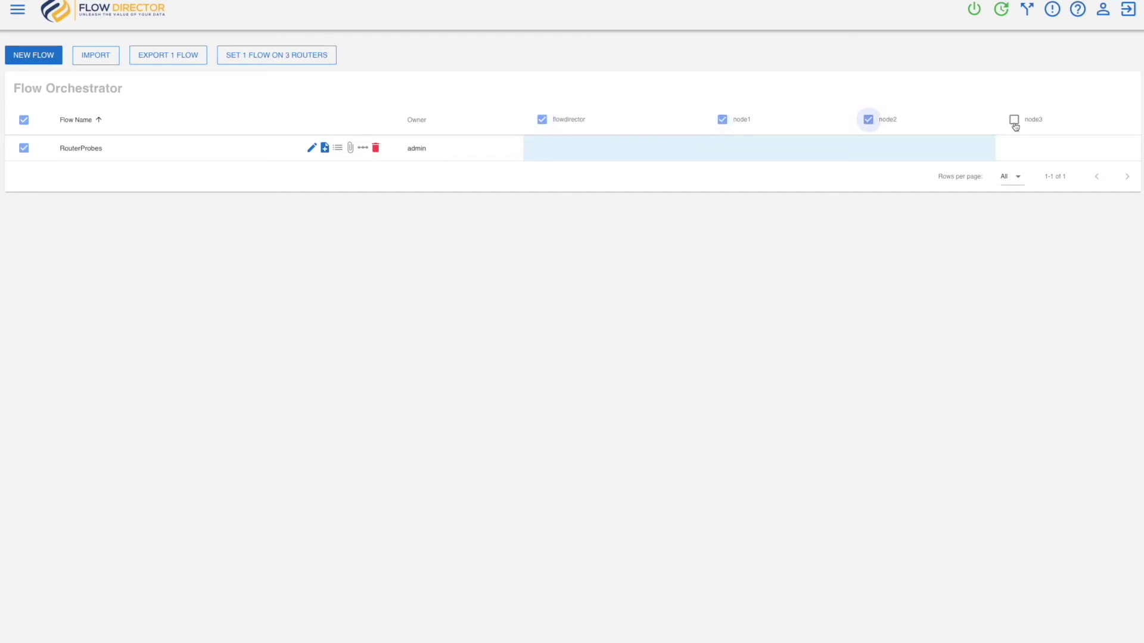
left_click(1014, 121)
left_click(274, 59)
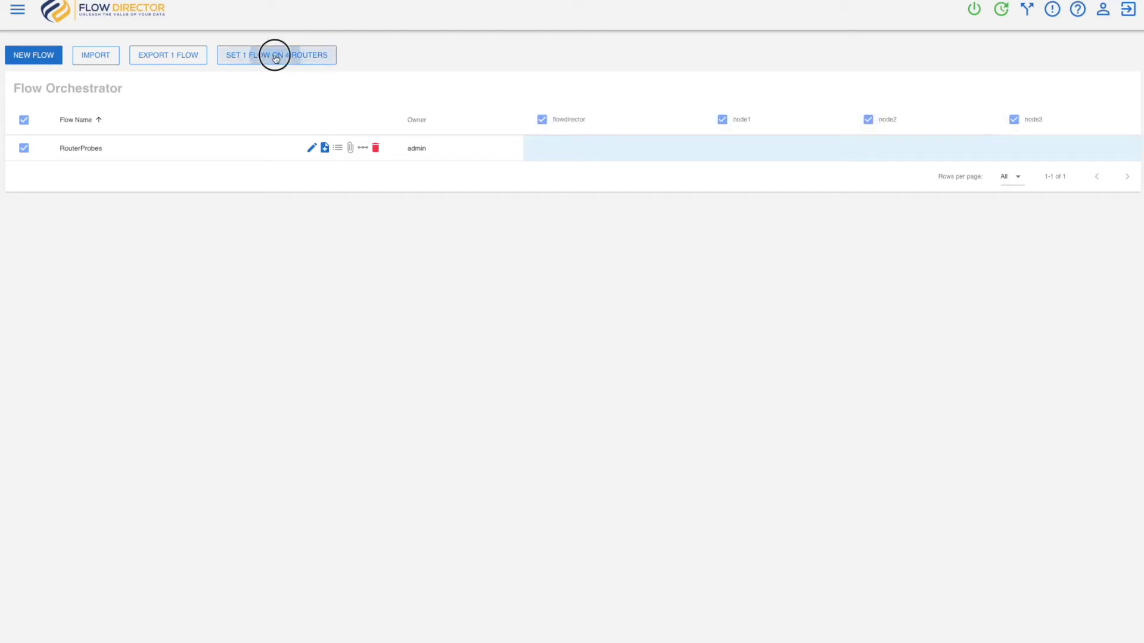
left_click(484, 322)
left_click(498, 319)
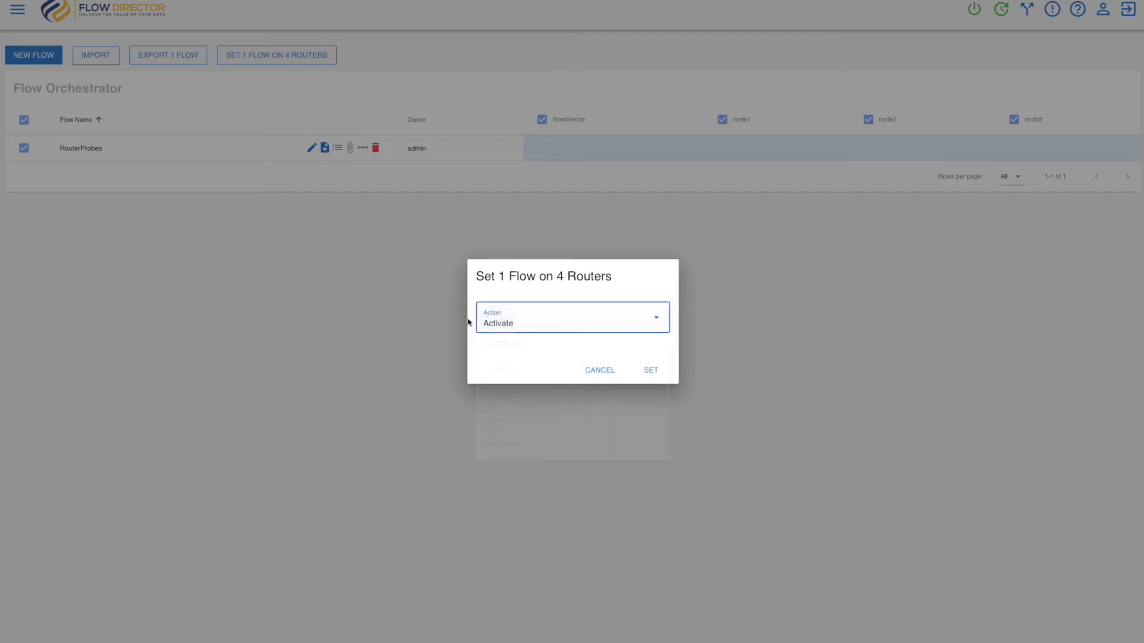
left_click(651, 370)
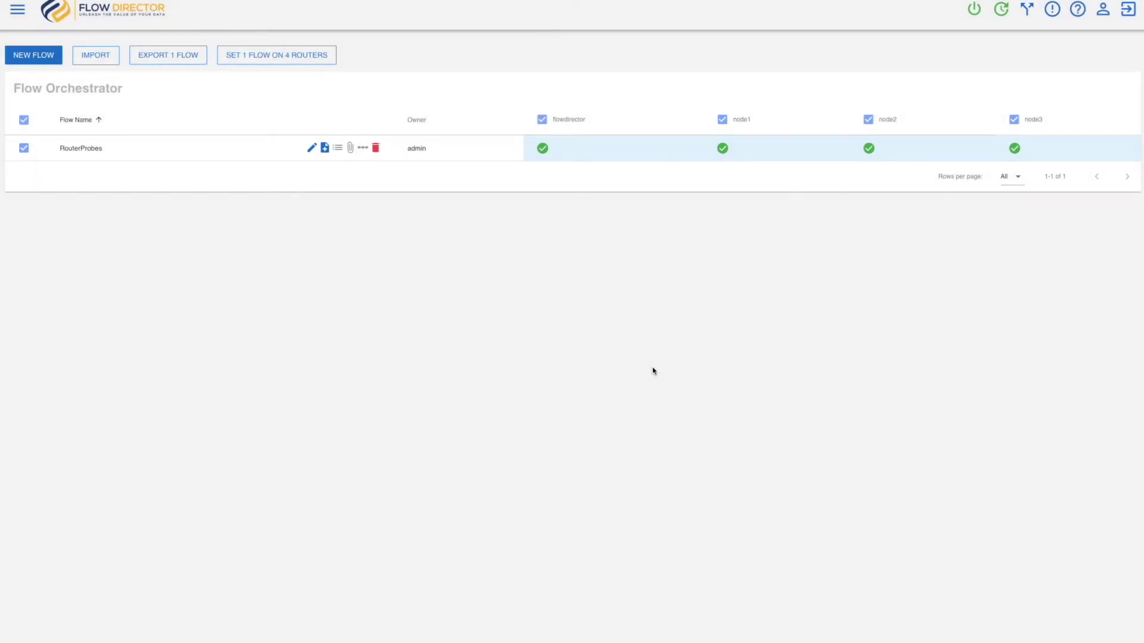
- Check the App Log for the flow startup, then open the app navigation menu
left_click(1052, 9)
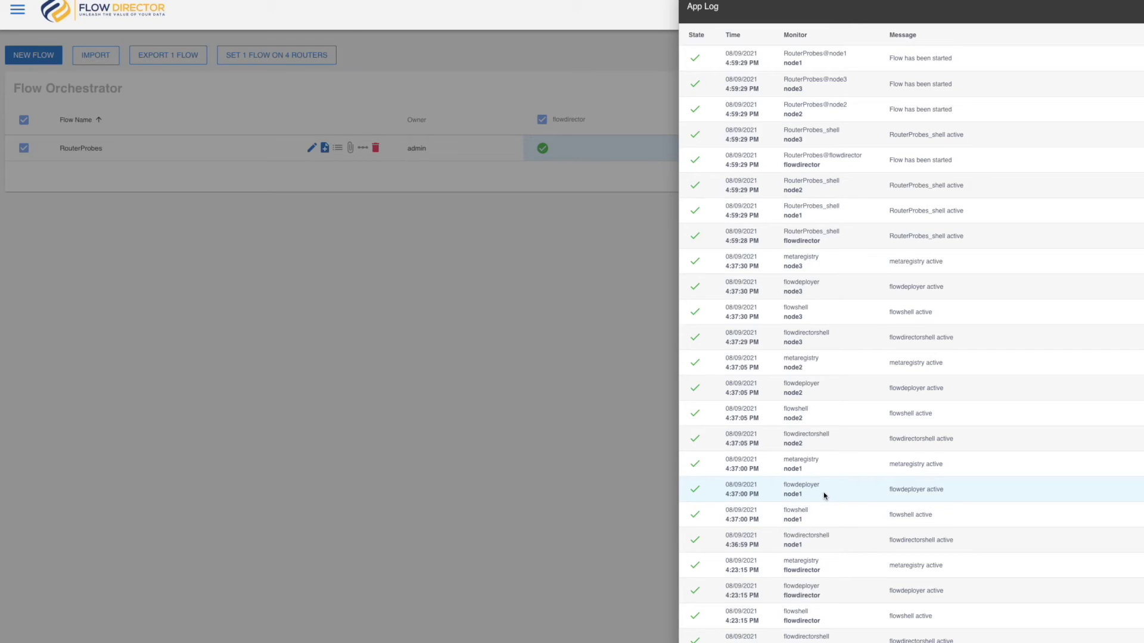
left_click(494, 355)
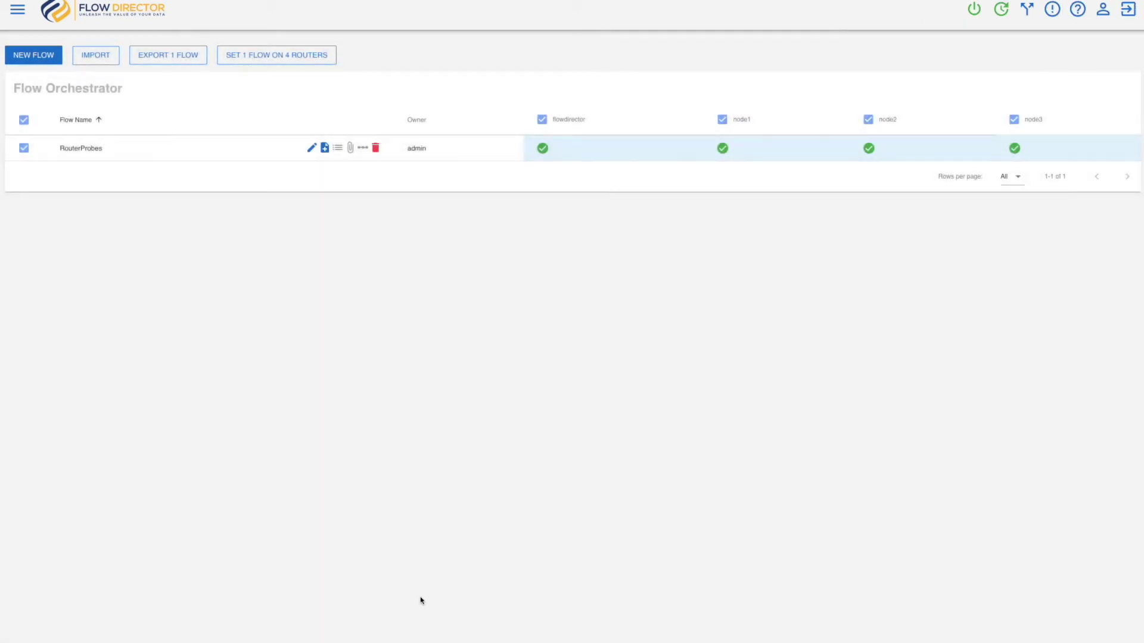
left_click(17, 8)
- Create a new dashboard named Router State in dashboard orchestration
left_click(222, 64)
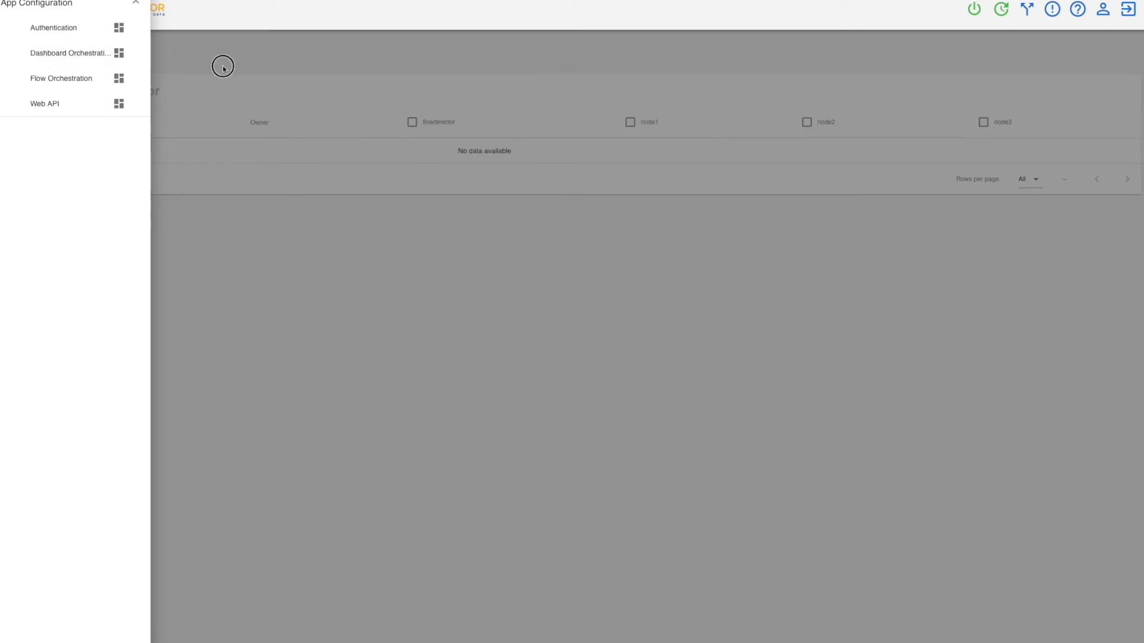
left_click(27, 58)
left_click(415, 321)
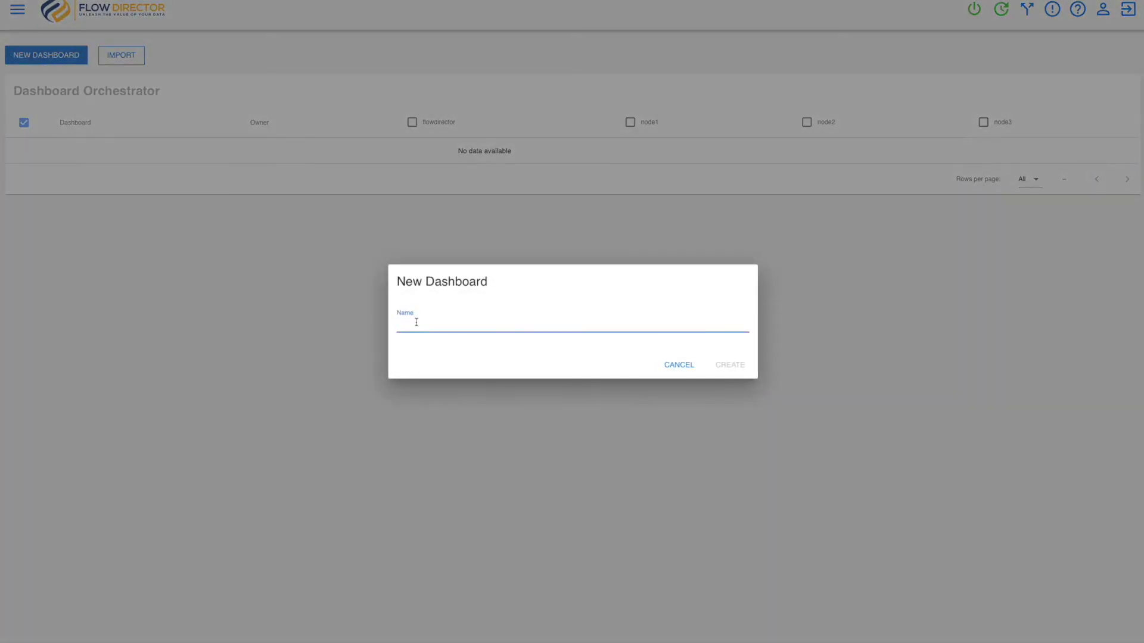
type("Router State")
left_click(728, 366)
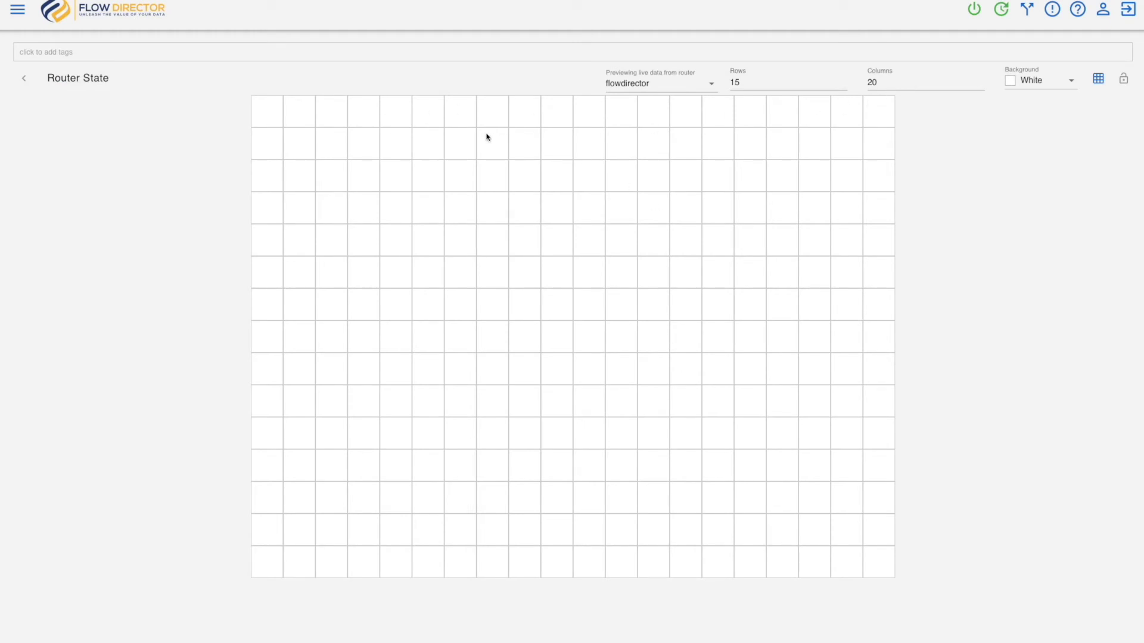
- Increase the dashboard grid's column count to 40
left_click(980, 72)
left_click(980, 72)
left_click(980, 72)
left_click(979, 72)
left_click(980, 73)
left_click(980, 72)
left_click(980, 72)
left_click(980, 72)
left_click(980, 72)
left_click(980, 72)
left_click(980, 72)
left_click(980, 72)
left_click(980, 72)
left_click(980, 72)
left_click(980, 72)
left_click(979, 72)
left_click(980, 72)
left_click(980, 72)
left_click(980, 72)
left_click(980, 72)
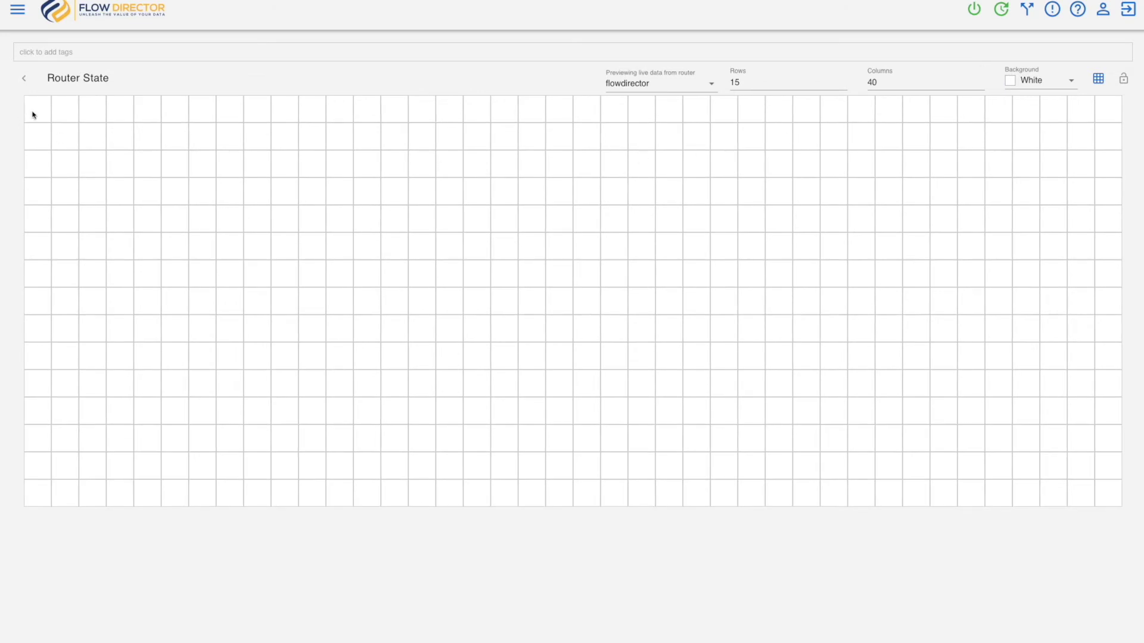
- Draw four empty widget panels side by side across the top row
left_click_drag(35, 113, 294, 258)
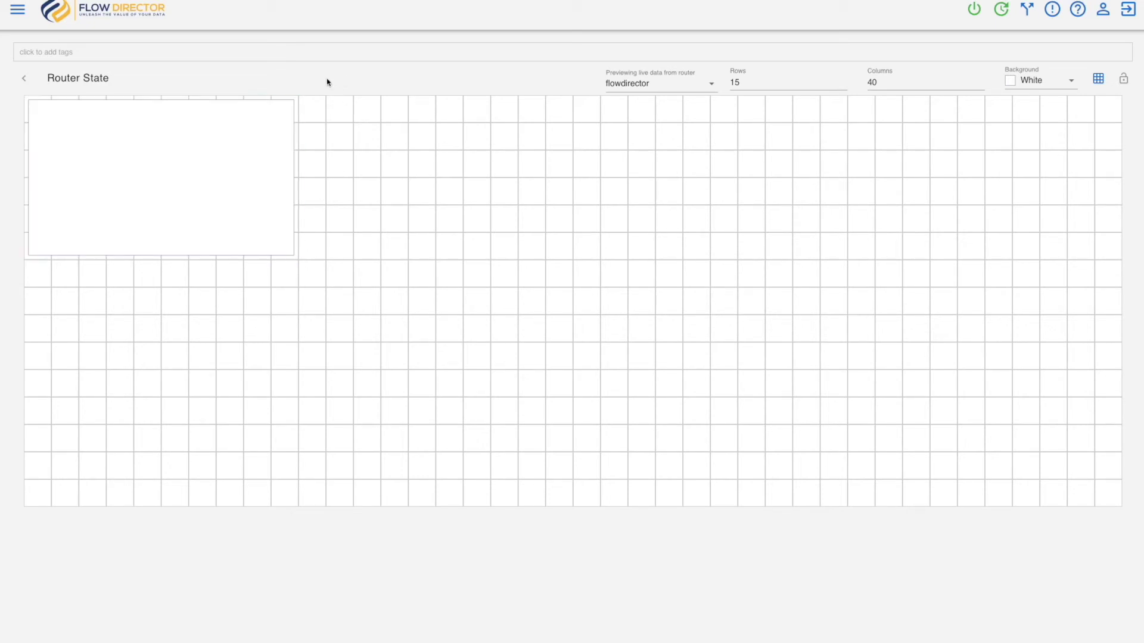
left_click_drag(314, 106, 560, 249)
left_click_drag(583, 111, 834, 240)
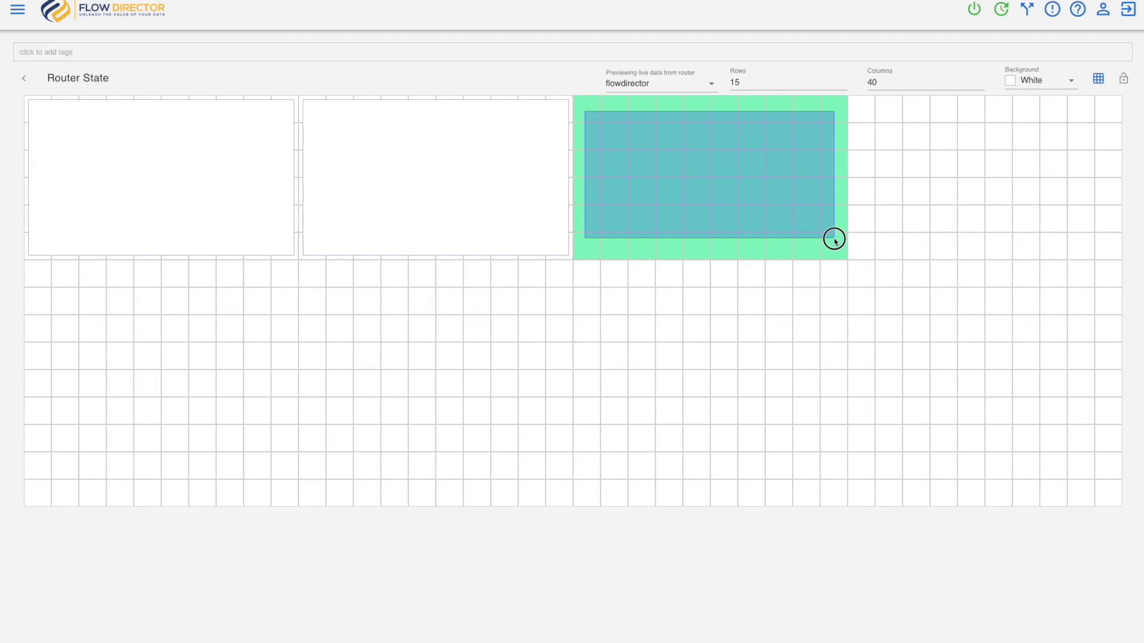
left_click_drag(834, 240, 833, 243)
left_click_drag(861, 120, 1105, 260)
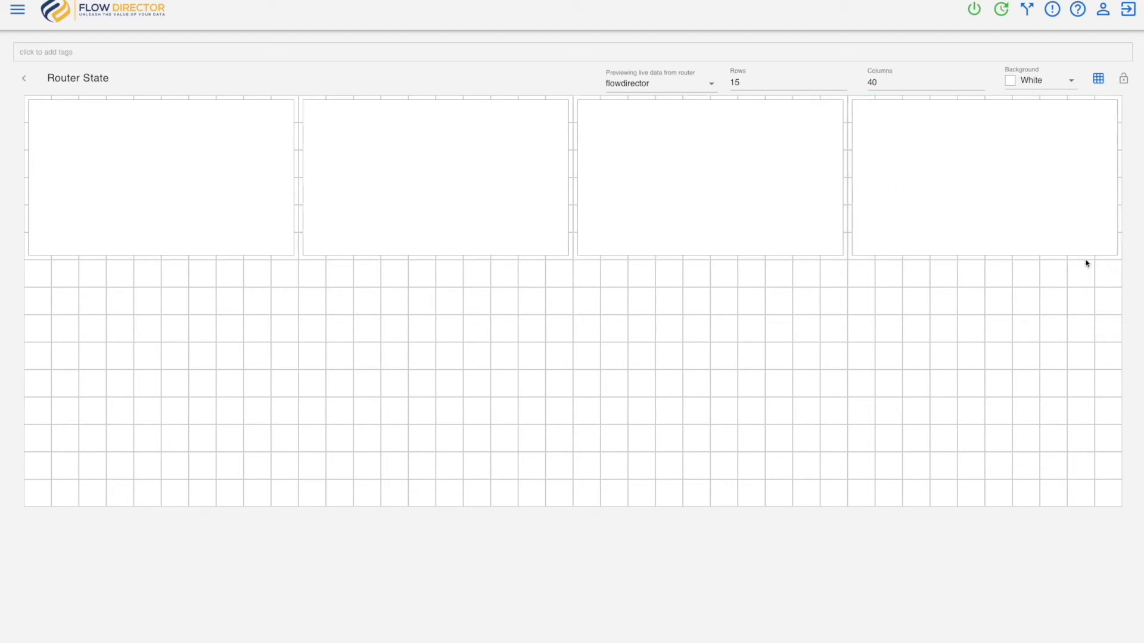
left_click(280, 110)
- Choose a Gauge component for the first panel fed by the CPUProbe stream
scroll(643, 375, "right", 15)
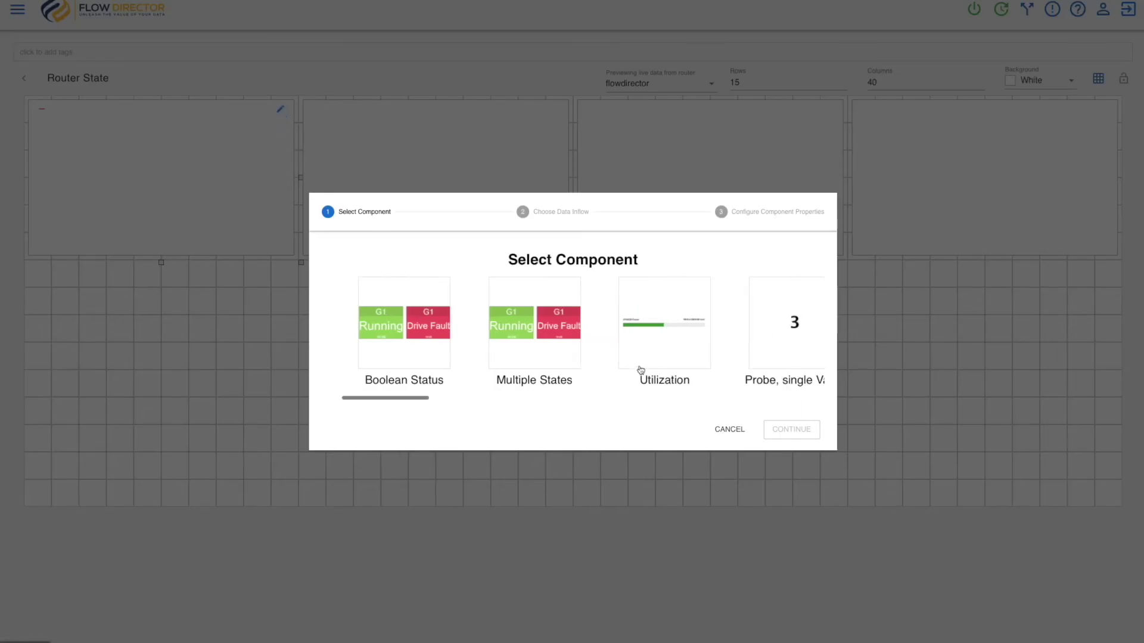
scroll(638, 368, "right", 10)
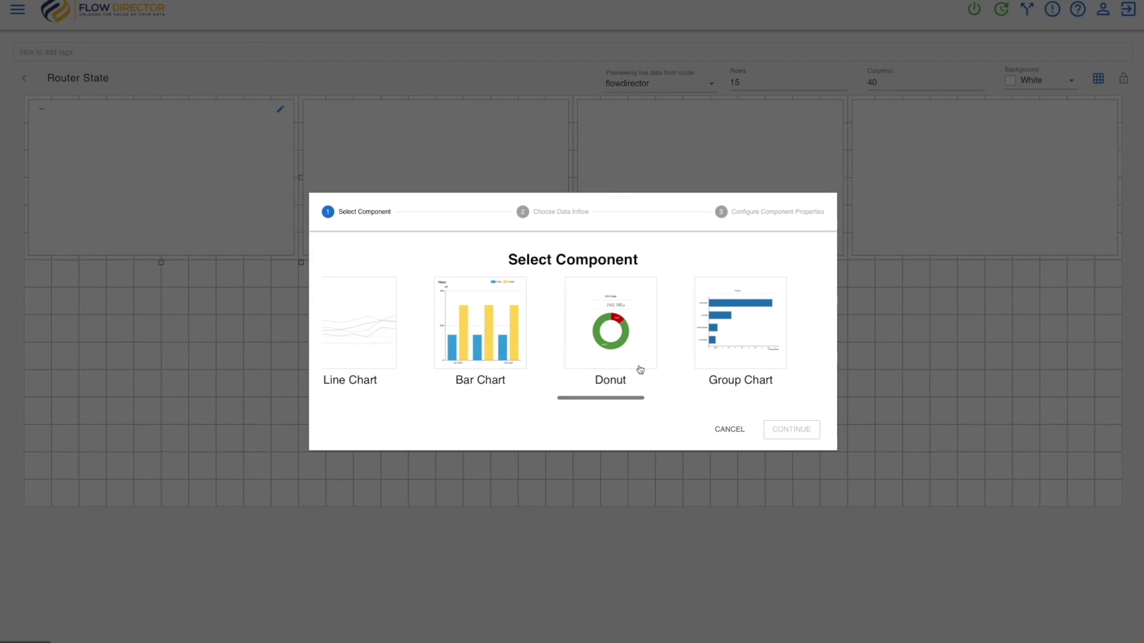
left_click(435, 344)
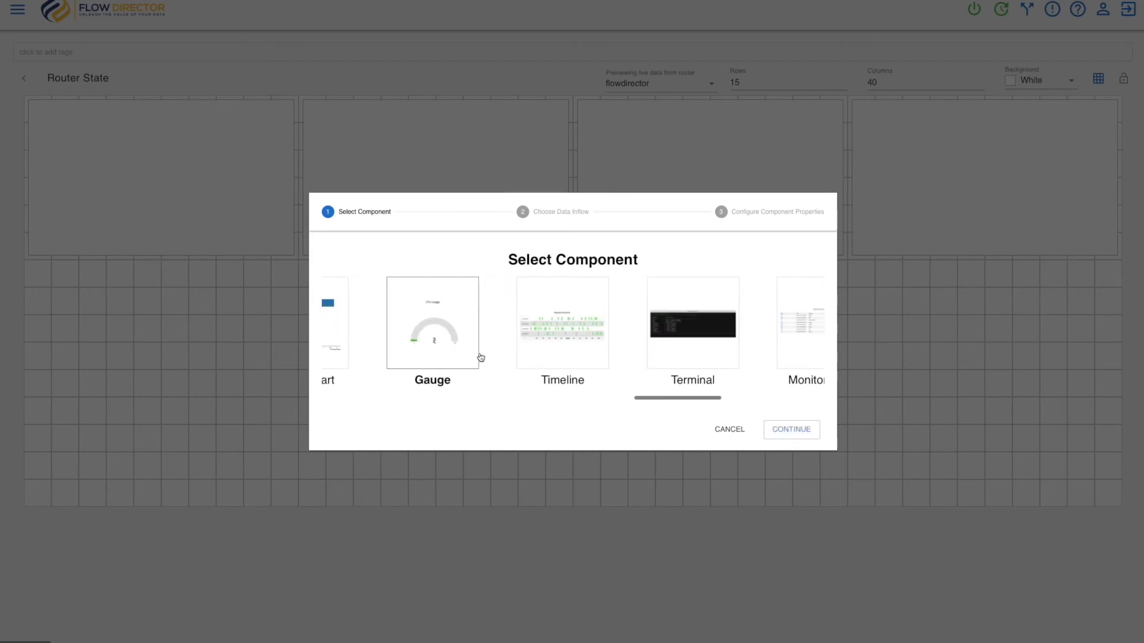
left_click(790, 441)
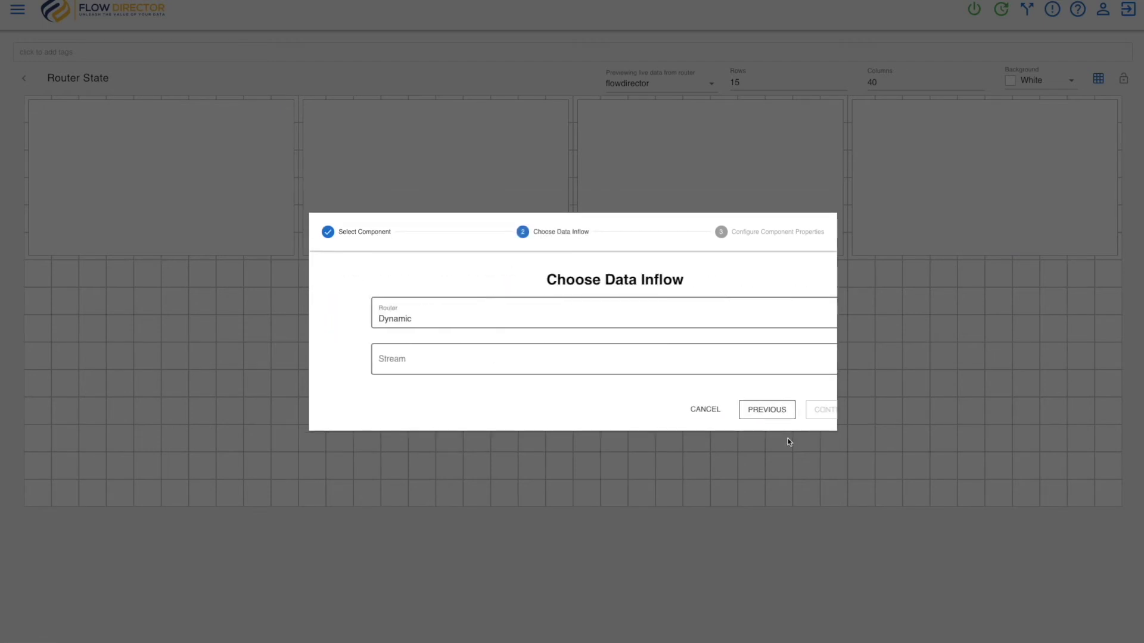
left_click(403, 360)
left_click(397, 385)
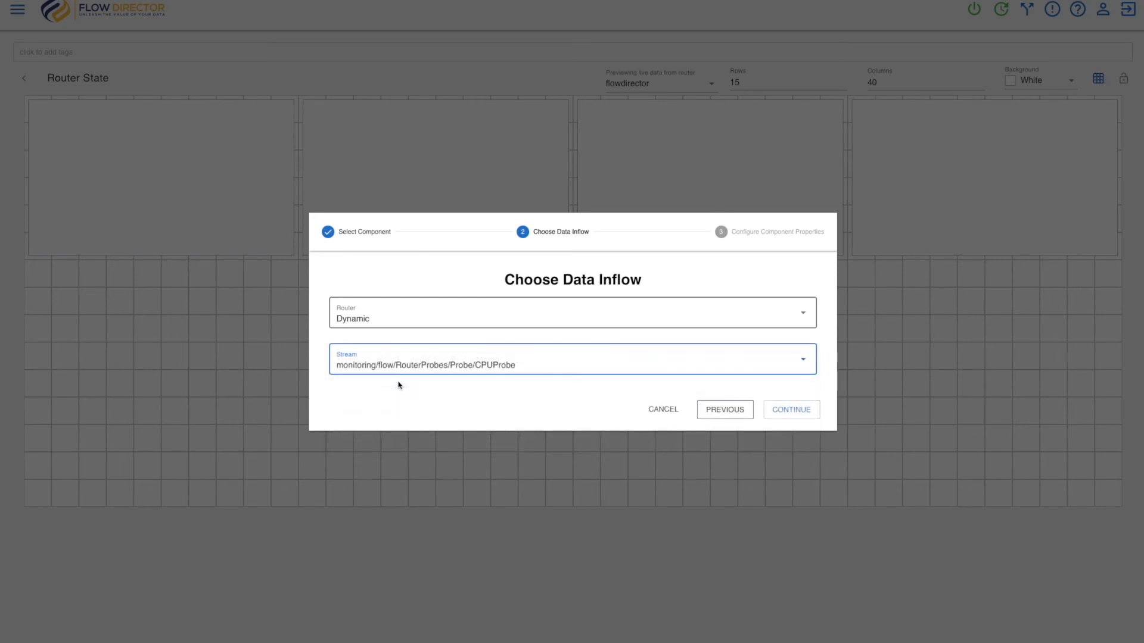
left_click(793, 413)
- Title the gauge CPU, observe the Usage field, set maximum 100, and create it
left_click_drag(362, 248, 290, 241)
type("CPU")
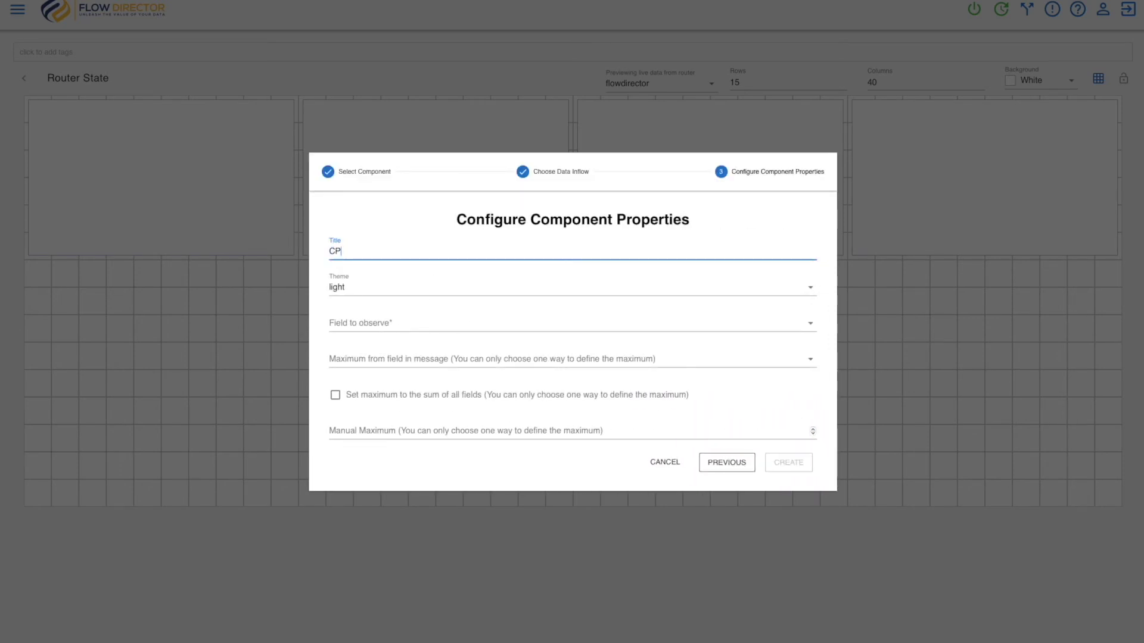
left_click(348, 321)
left_click(346, 355)
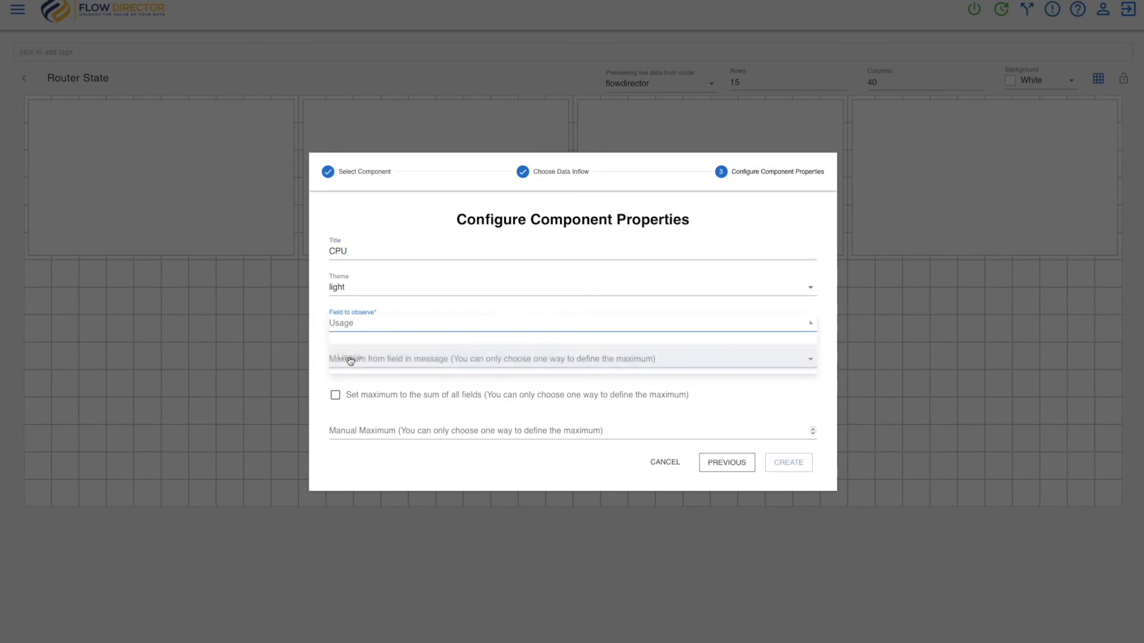
left_click(353, 436)
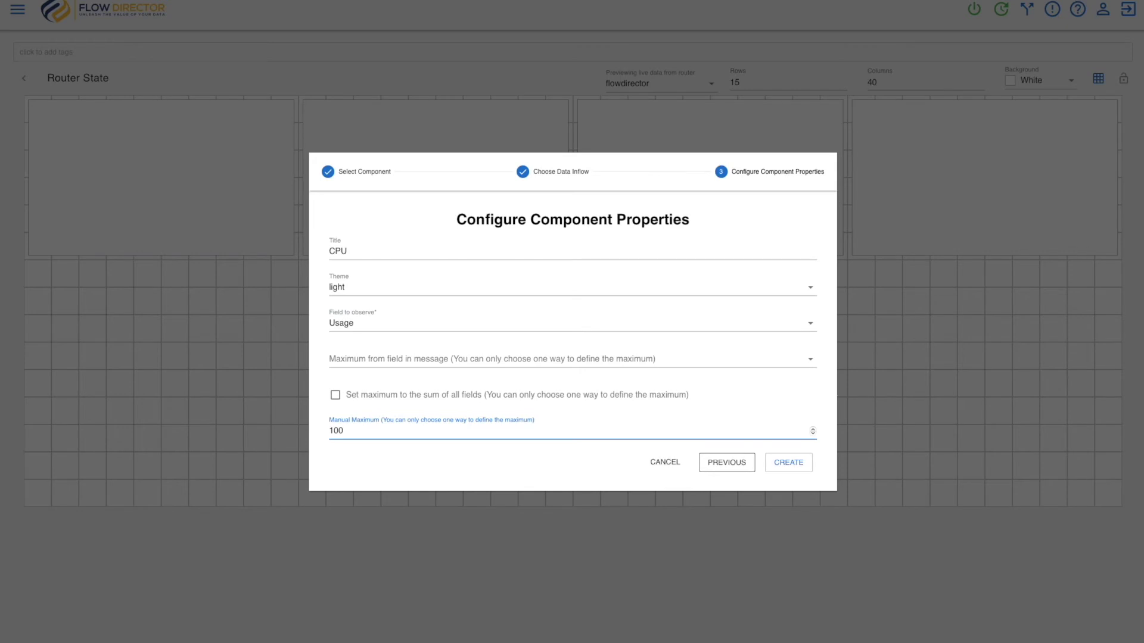
left_click(787, 467)
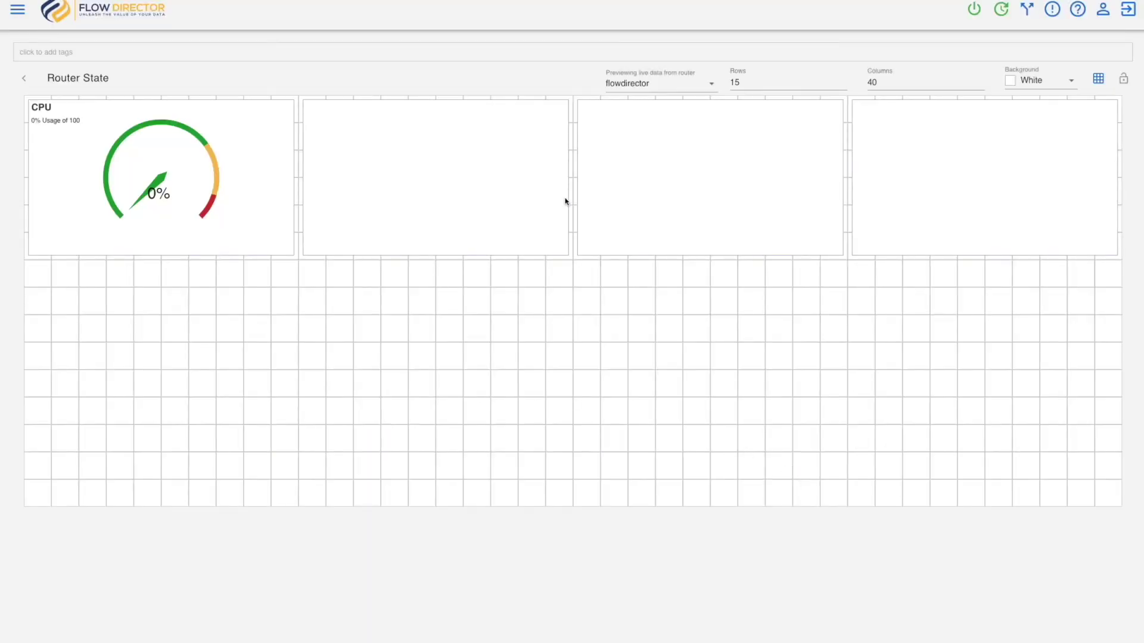
- Choose a Donut chart for the second panel fed by the MemoryProbe stream
left_click(553, 112)
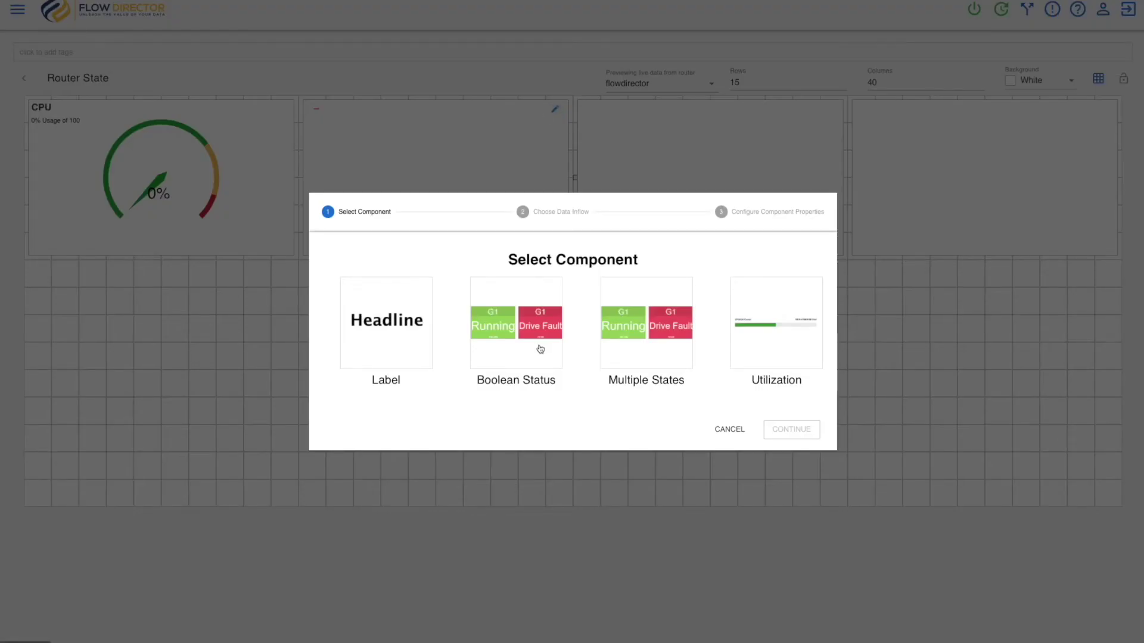
scroll(539, 348, "right", 8)
scroll(539, 349, "right", 10)
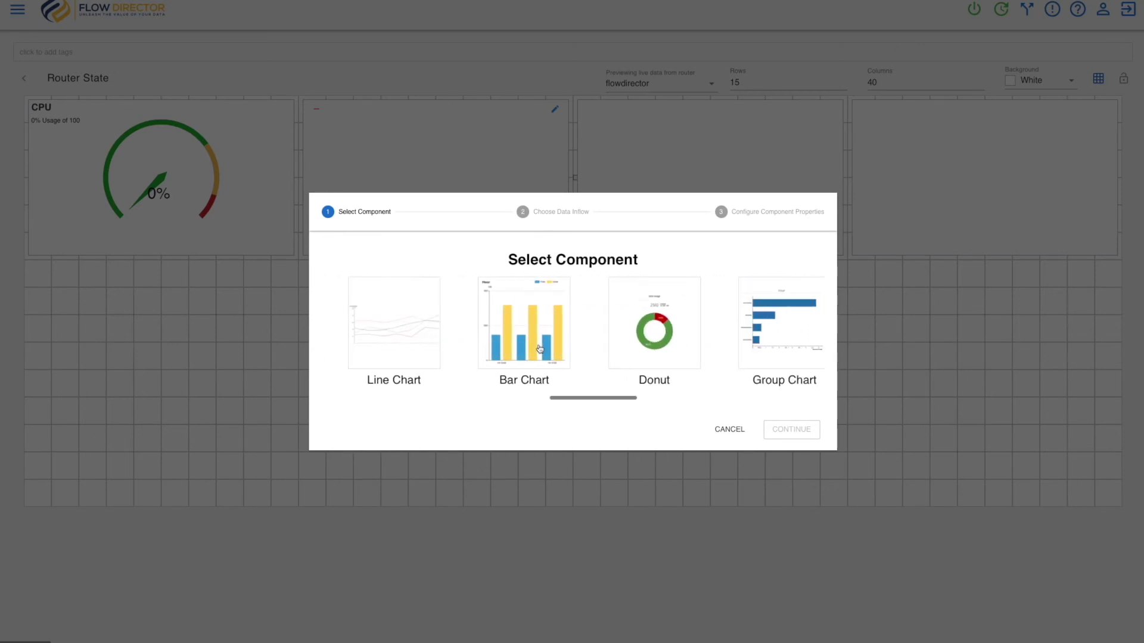
left_click(617, 345)
left_click(791, 429)
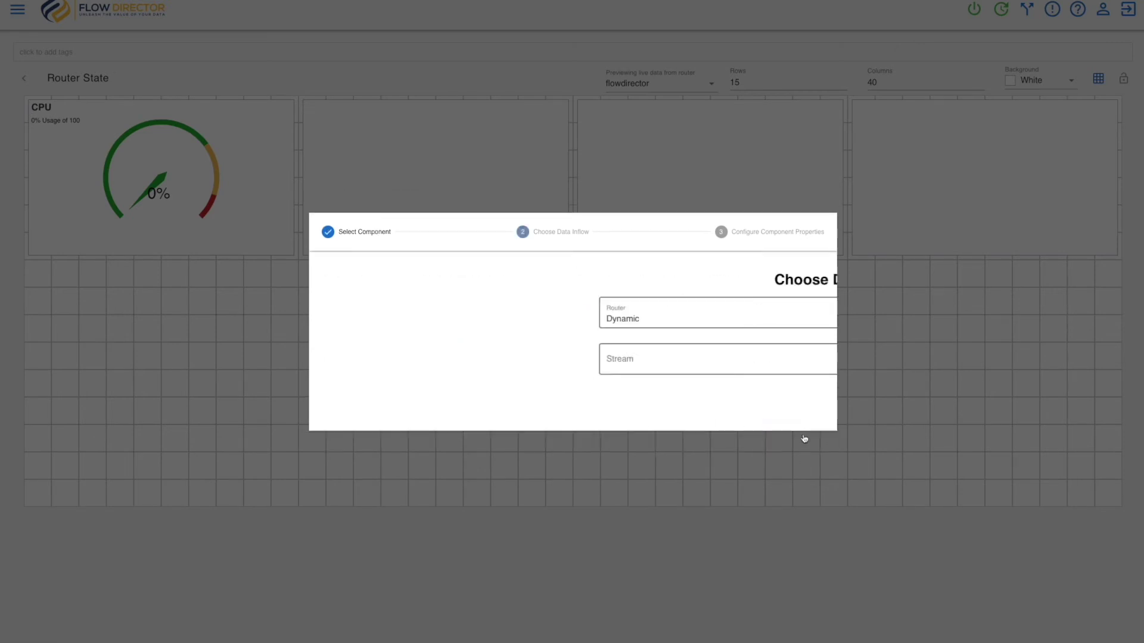
left_click(411, 363)
left_click(408, 362)
left_click(789, 410)
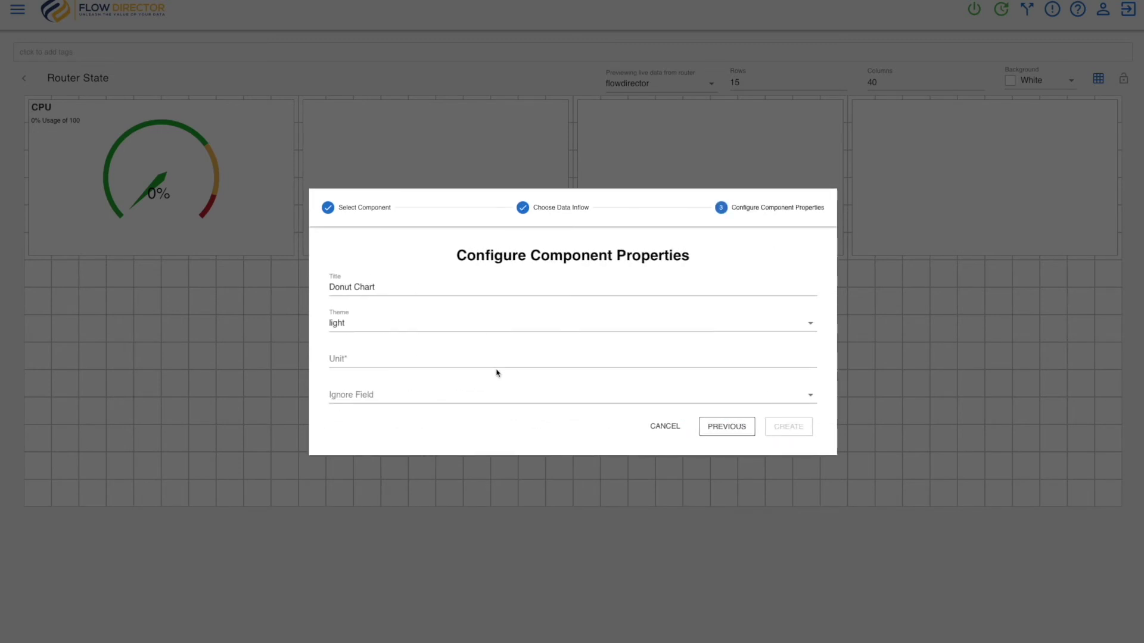
- Title the donut Memory, set unit MB, ignore the Total field, and create it
left_click_drag(379, 288, 317, 288)
type("Memory")
left_click(351, 357)
type("MB")
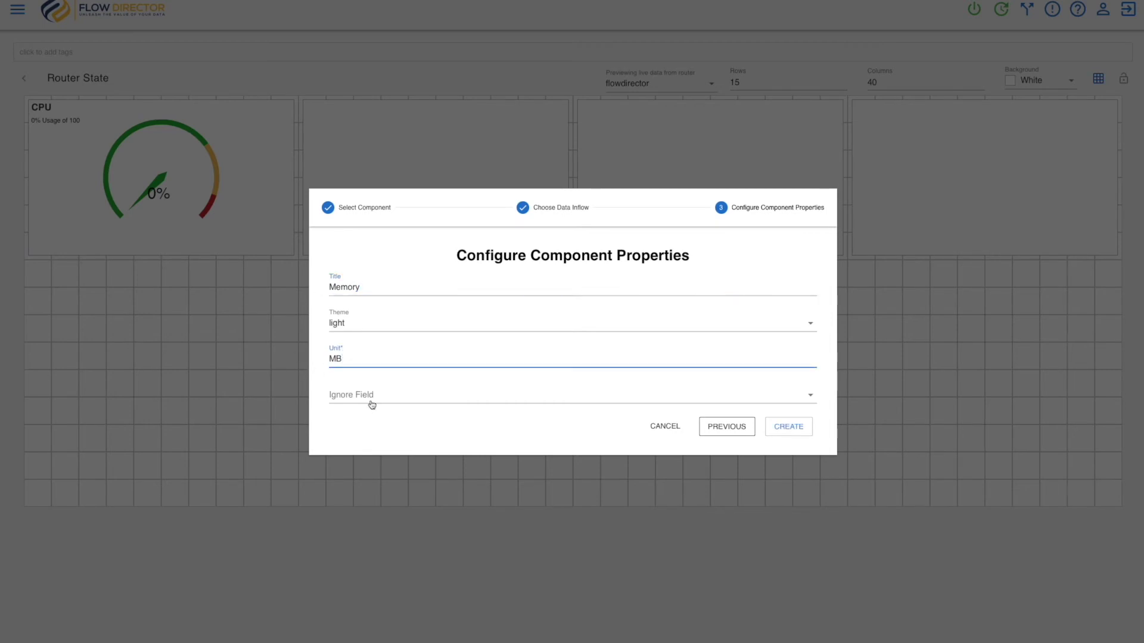
left_click(372, 400)
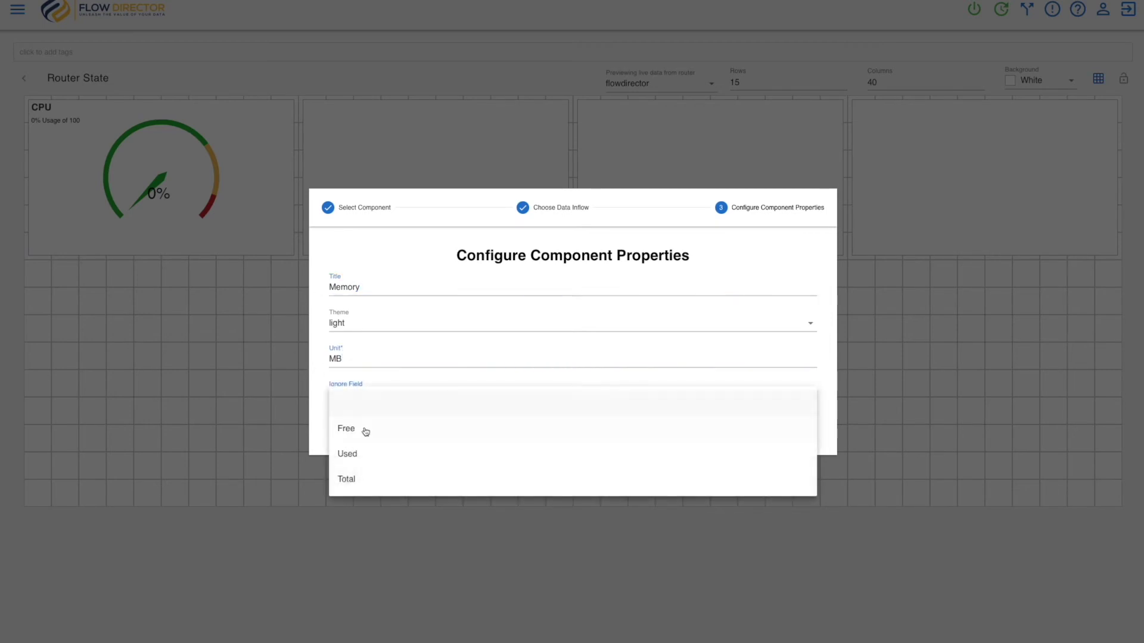
left_click(347, 479)
left_click(788, 427)
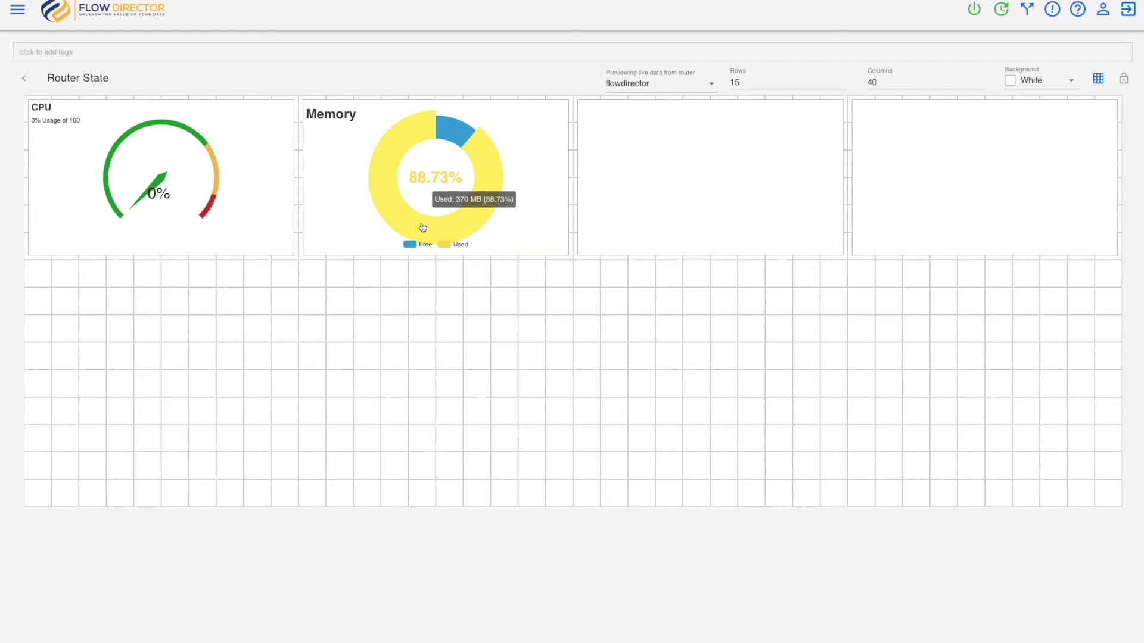
mouse_move(443, 135)
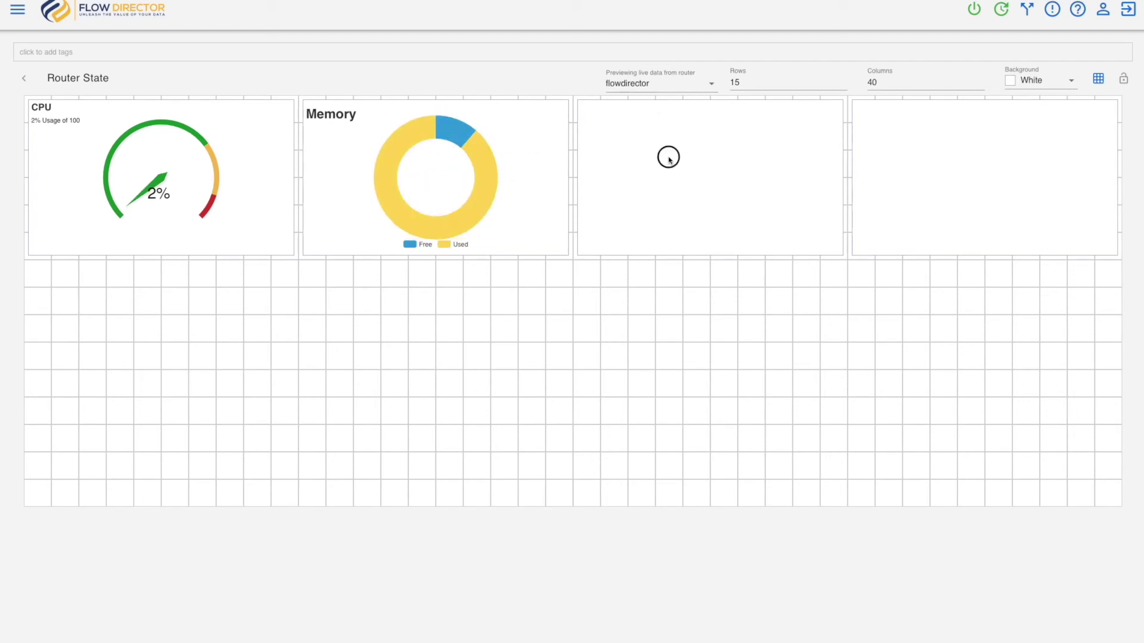
left_click(828, 110)
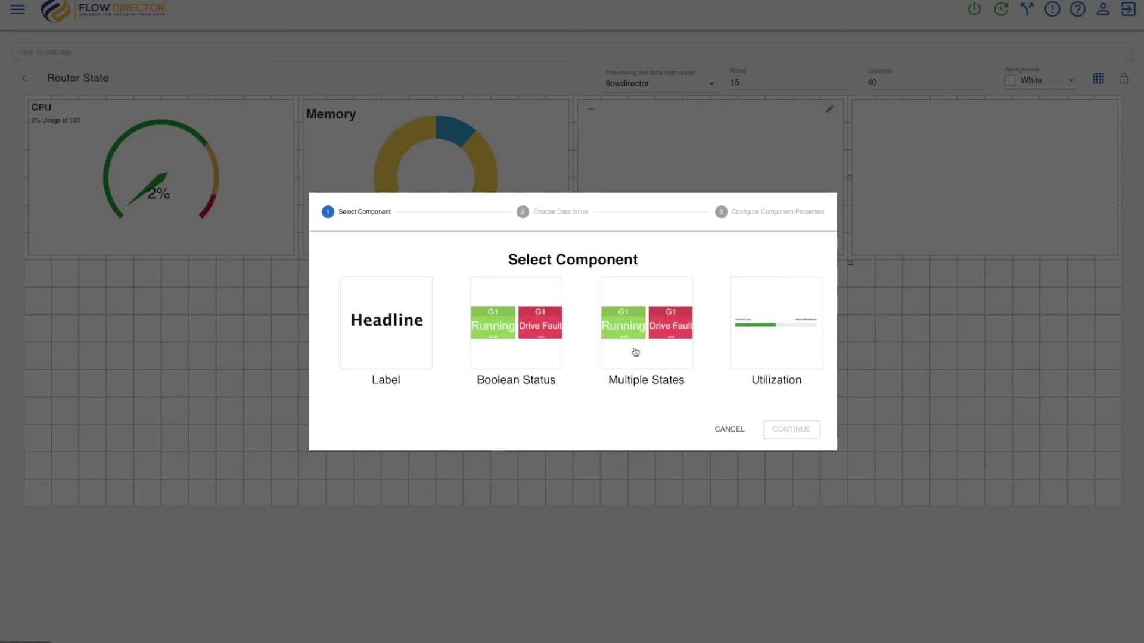
- Choose a single-value probe component for the third panel fed by the MessageCountProbe stream
scroll(636, 352, "right", 5)
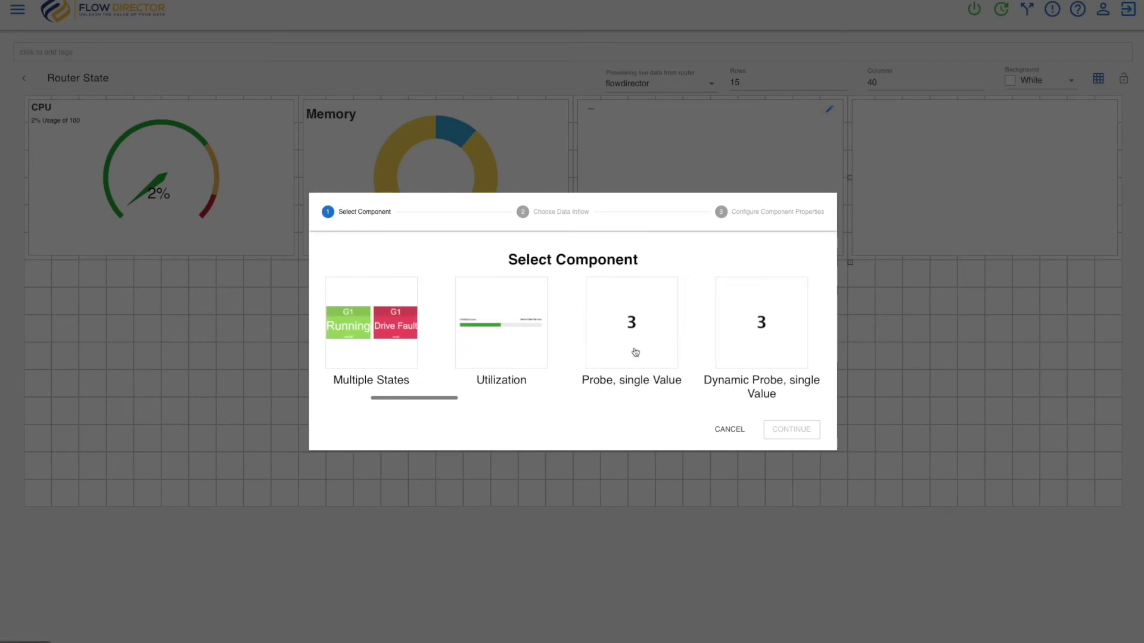
scroll(636, 352, "right", 3)
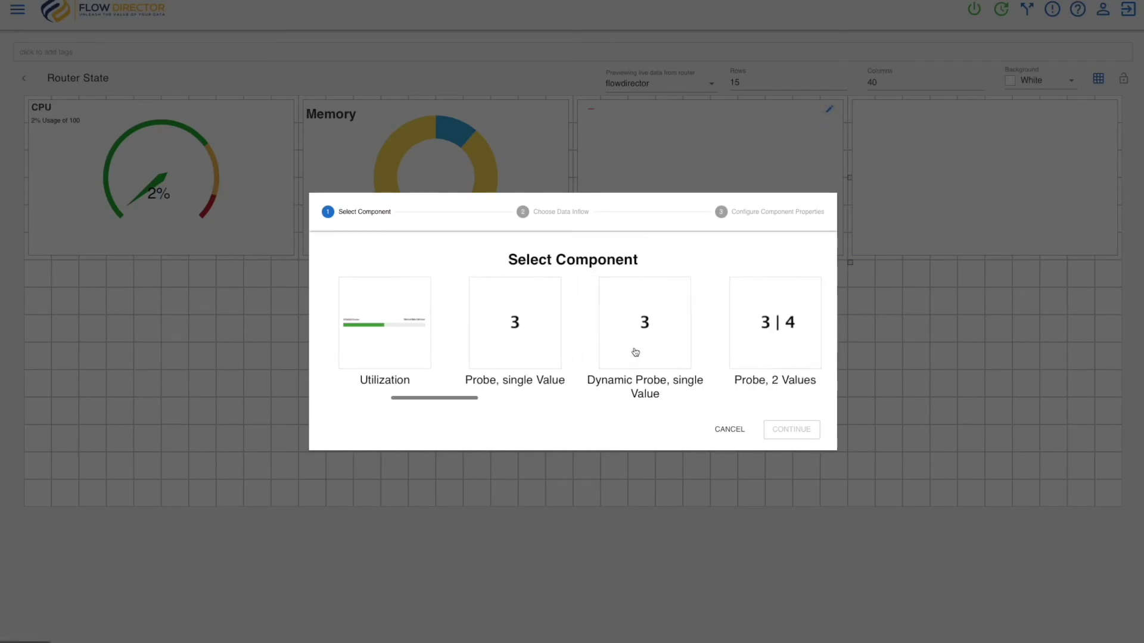
left_click(504, 337)
left_click(792, 429)
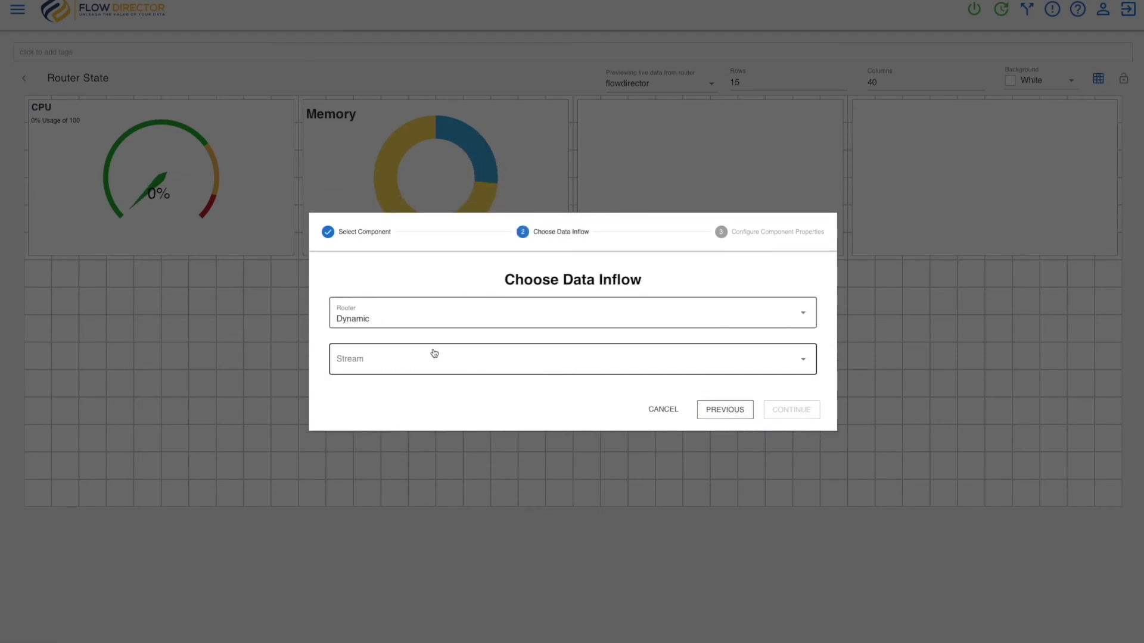
left_click(435, 361)
left_click(437, 410)
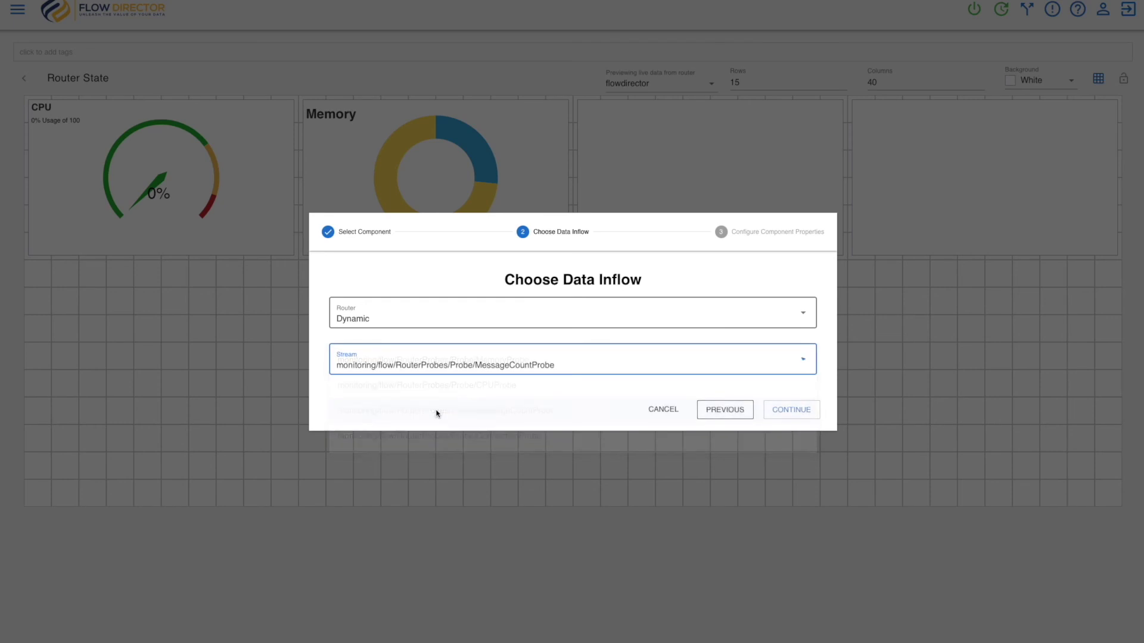
left_click(788, 408)
- Title it Total Messages showing Message Count, create it, and select the empty fourth widget
left_click_drag(361, 304, 324, 304)
type("To")
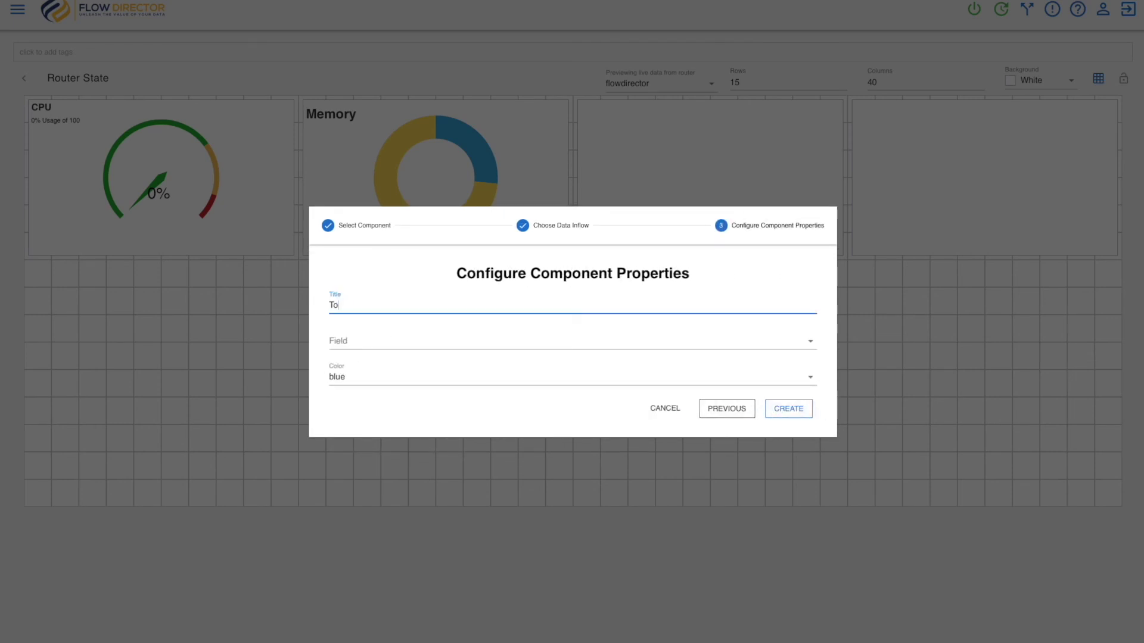
type("tal Messages")
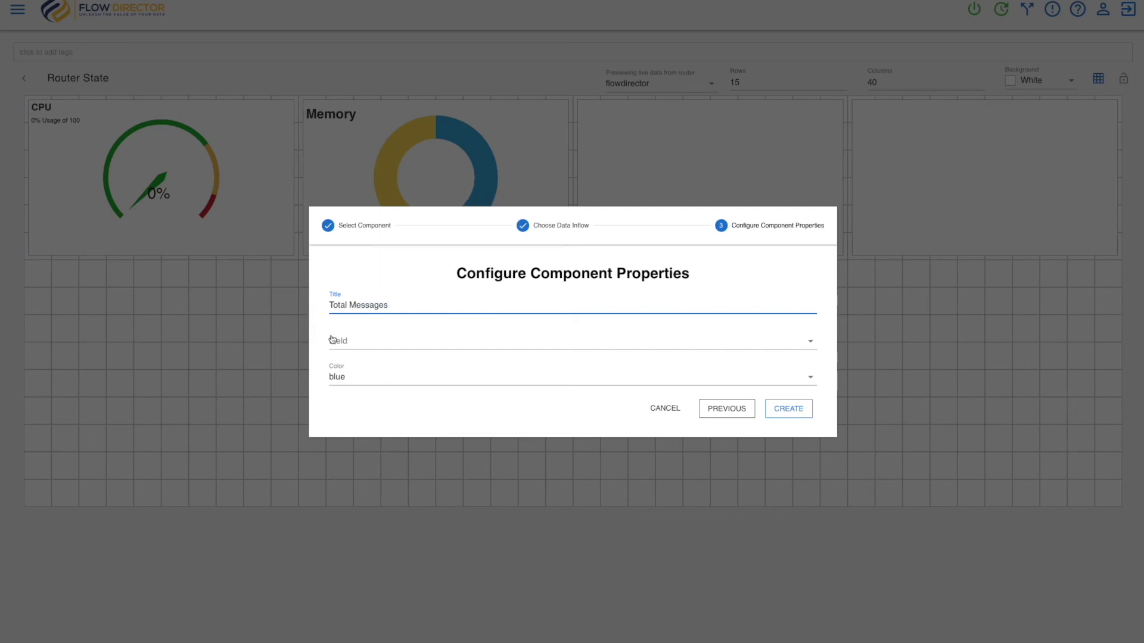
left_click(332, 340)
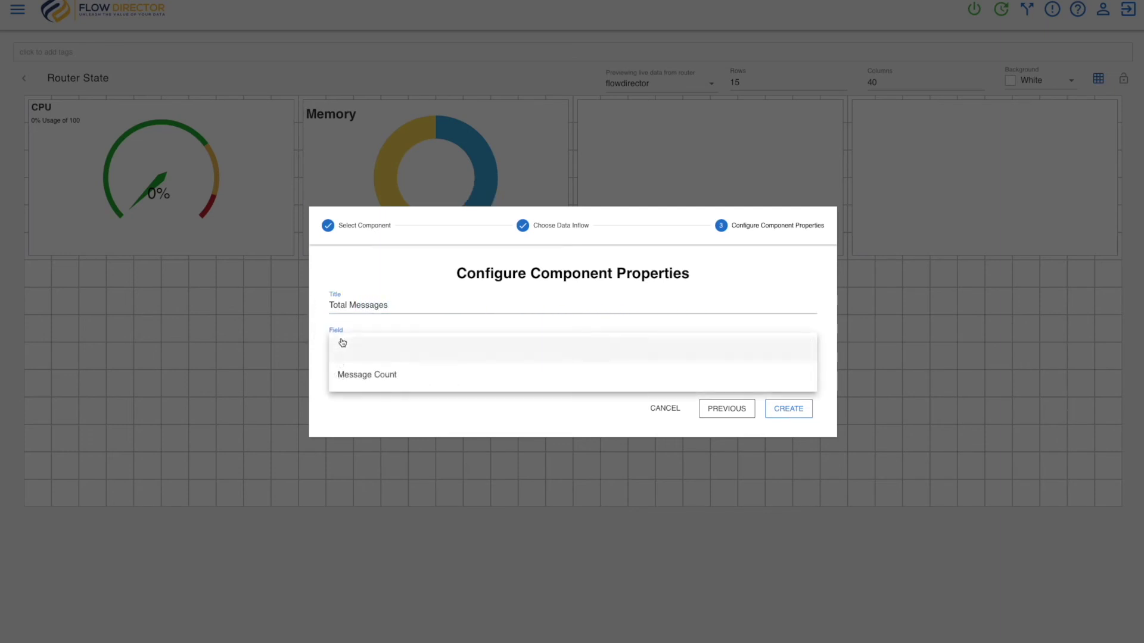
left_click(349, 374)
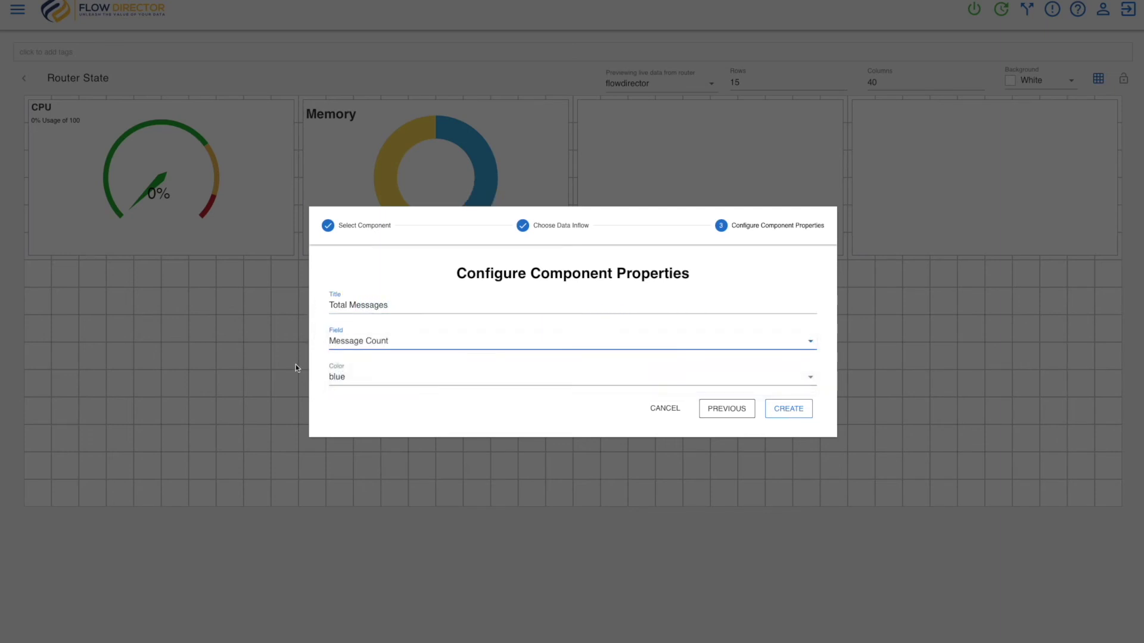
left_click(782, 409)
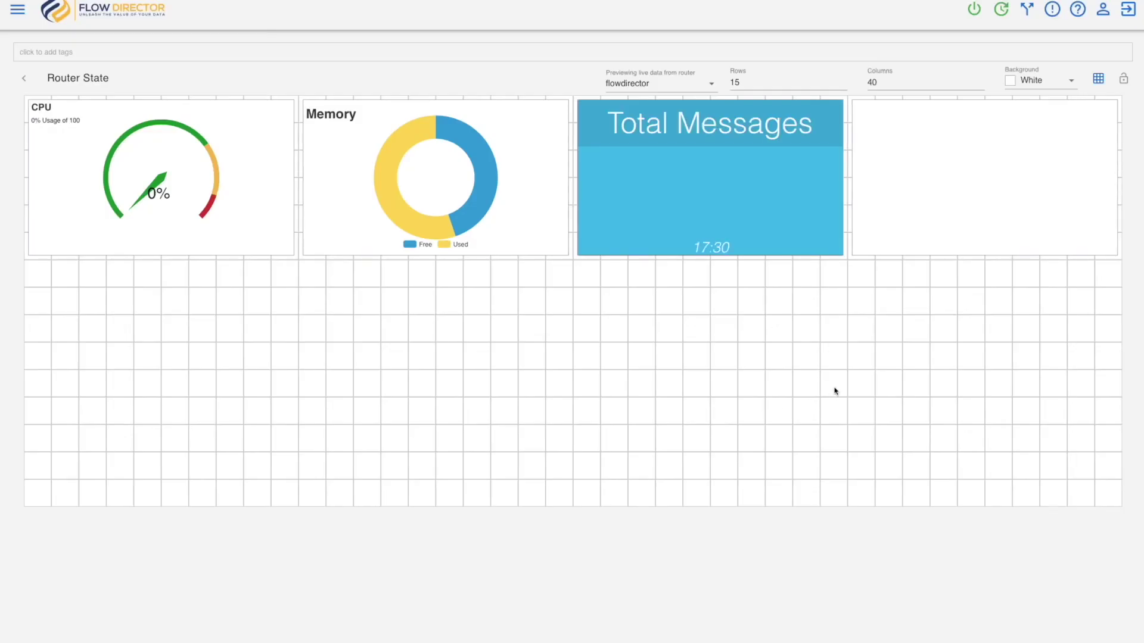
left_click(902, 192)
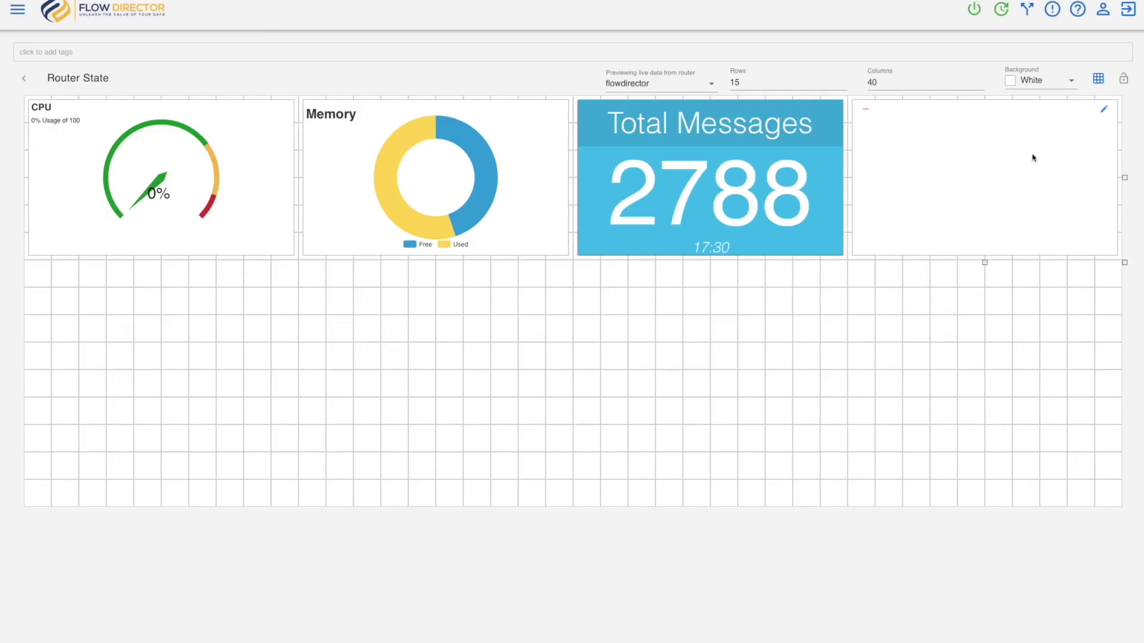
- Make the empty fourth widget a Probe with 4 Values, fed by the ConnectionProbe stream
left_click(1102, 112)
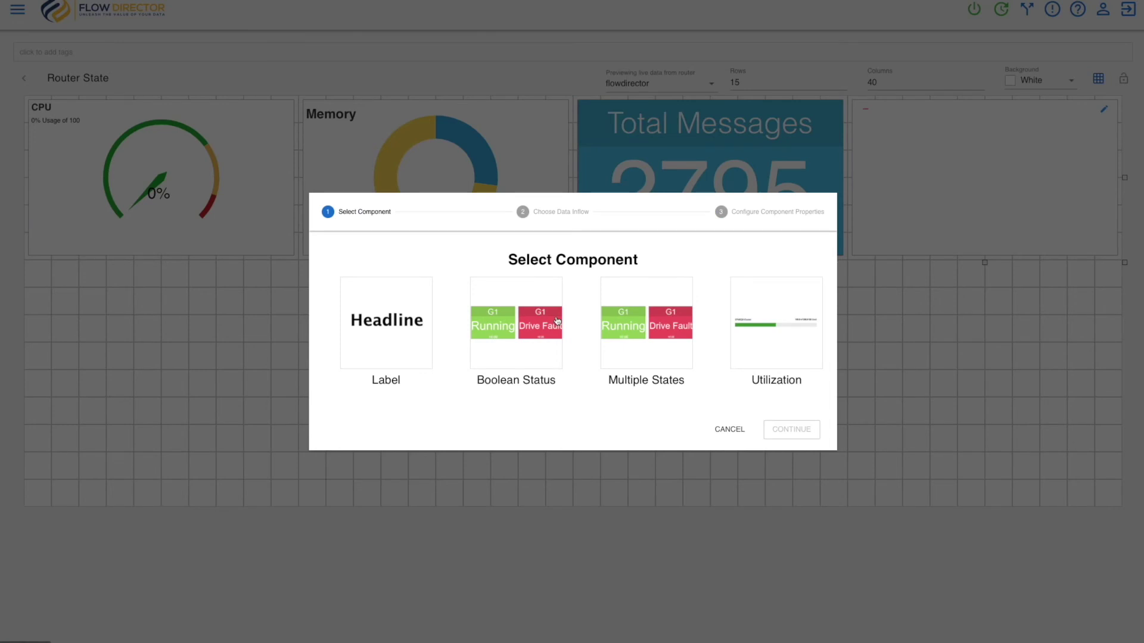
scroll(633, 355, "right", 5)
scroll(555, 322, "right", 8)
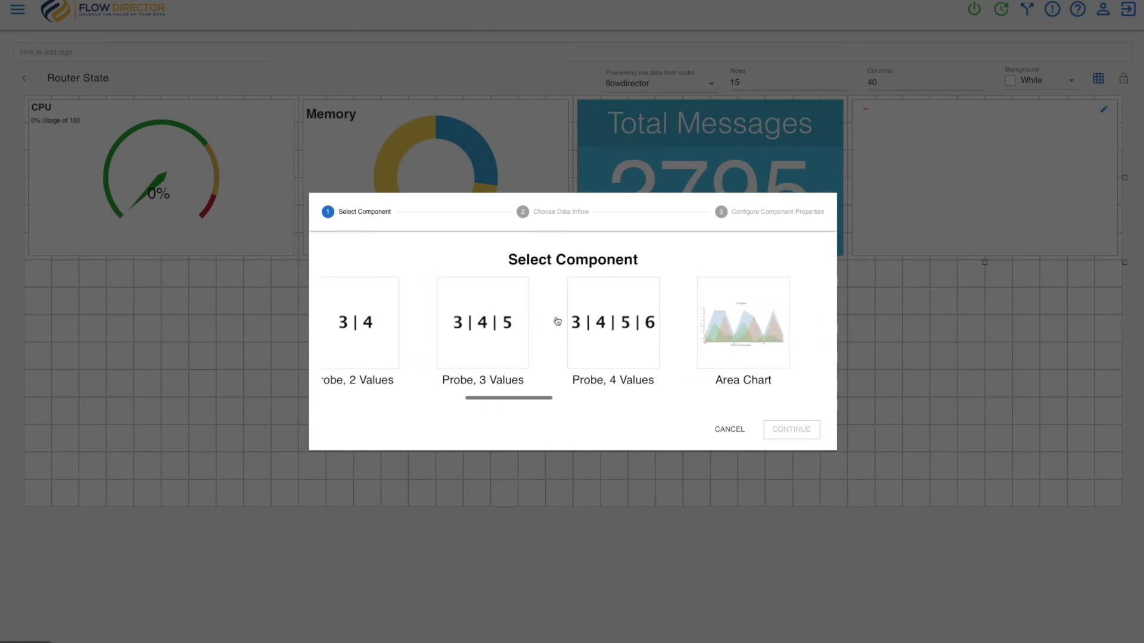
left_click(596, 331)
left_click(789, 430)
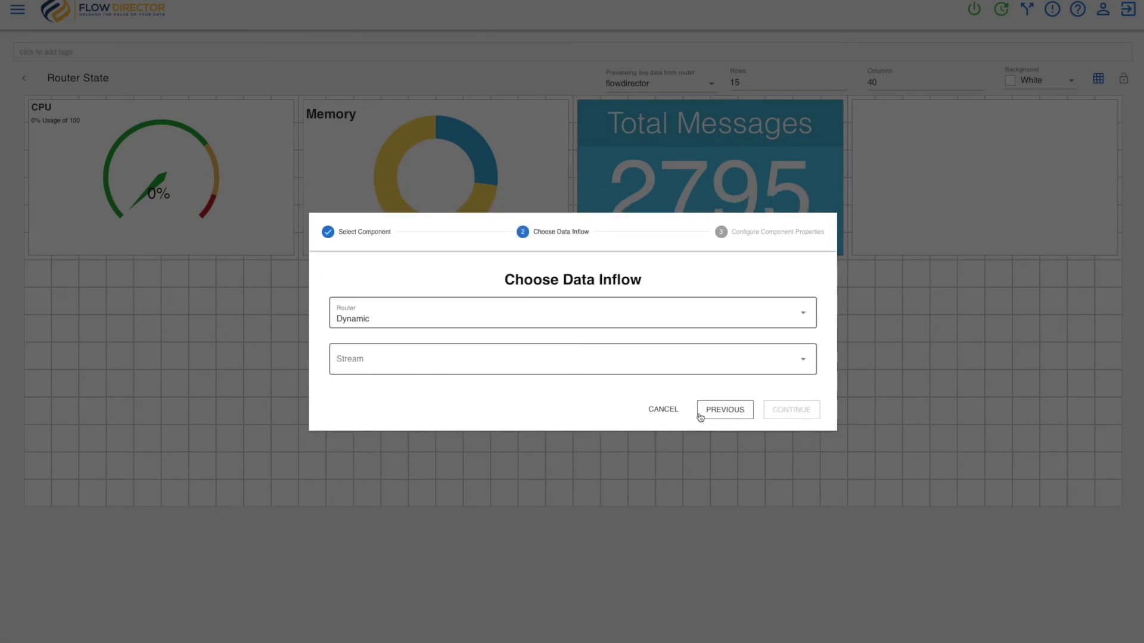
left_click(409, 372)
left_click(414, 432)
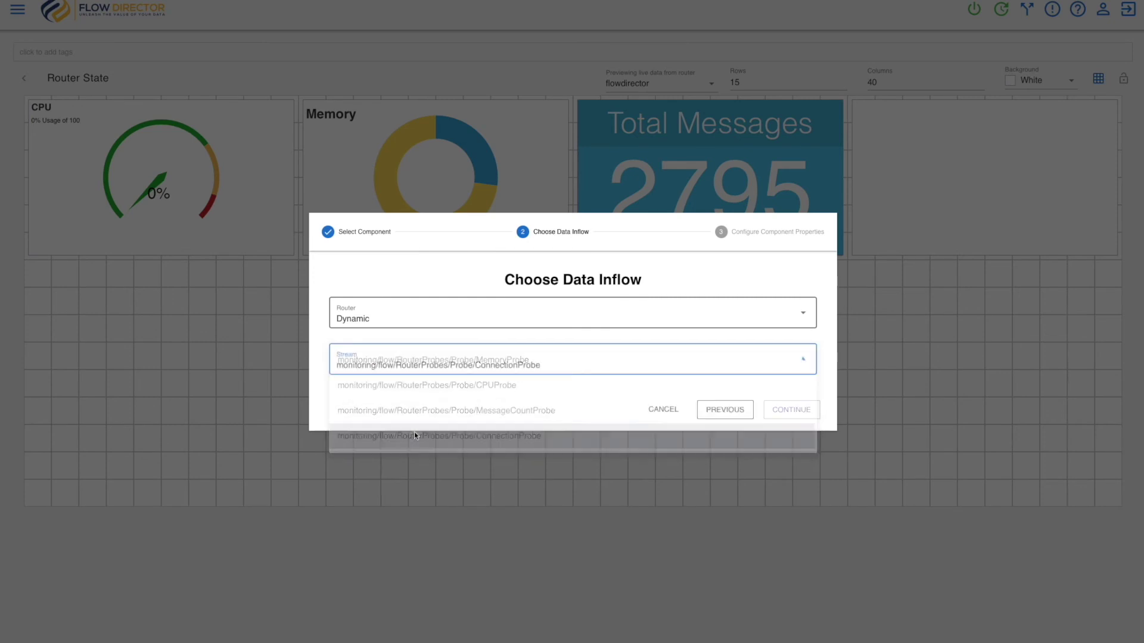
left_click(788, 411)
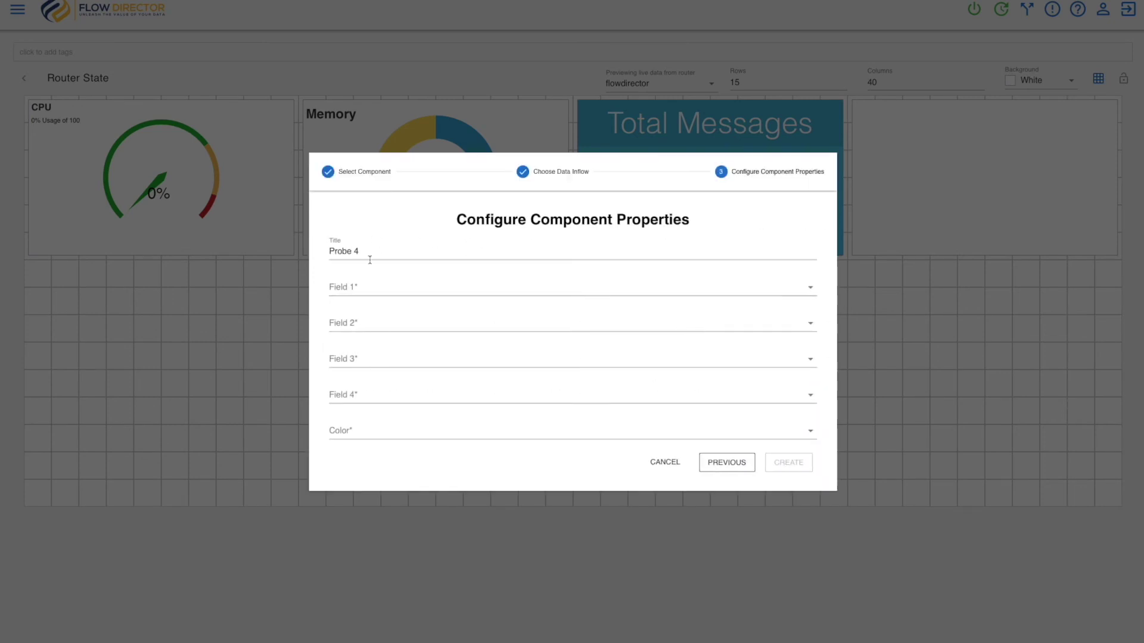
- Title the widget Connections and set its four fields to AMQP, JMS, MQTT and RT
left_click_drag(369, 250, 326, 244)
type("Connections")
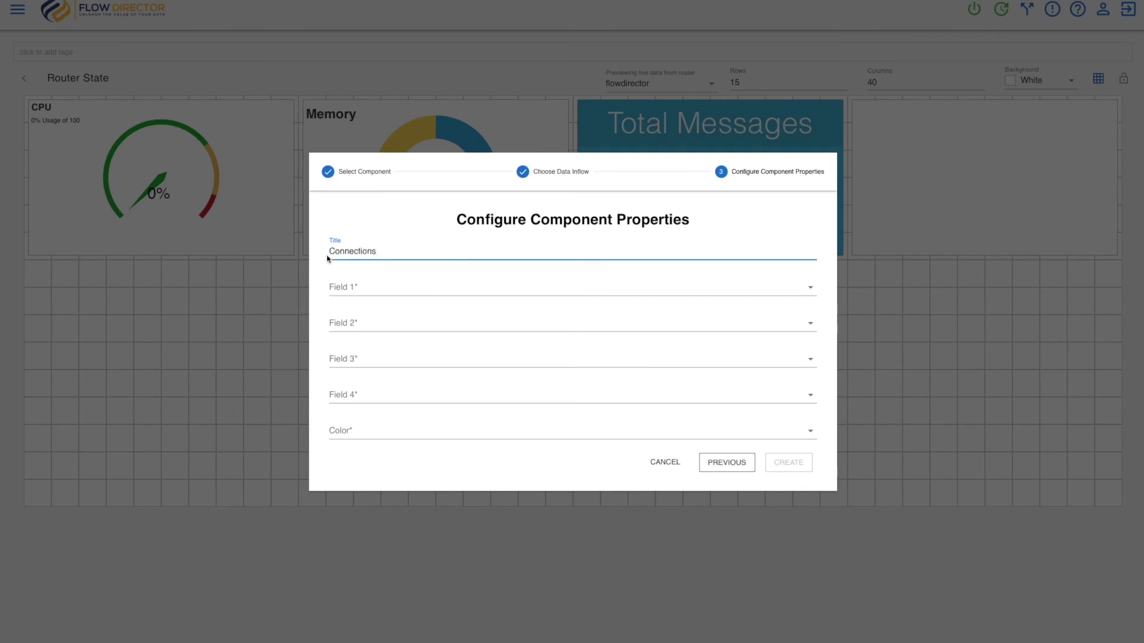
left_click(344, 288)
left_click(352, 317)
left_click(351, 336)
left_click(349, 377)
left_click(349, 359)
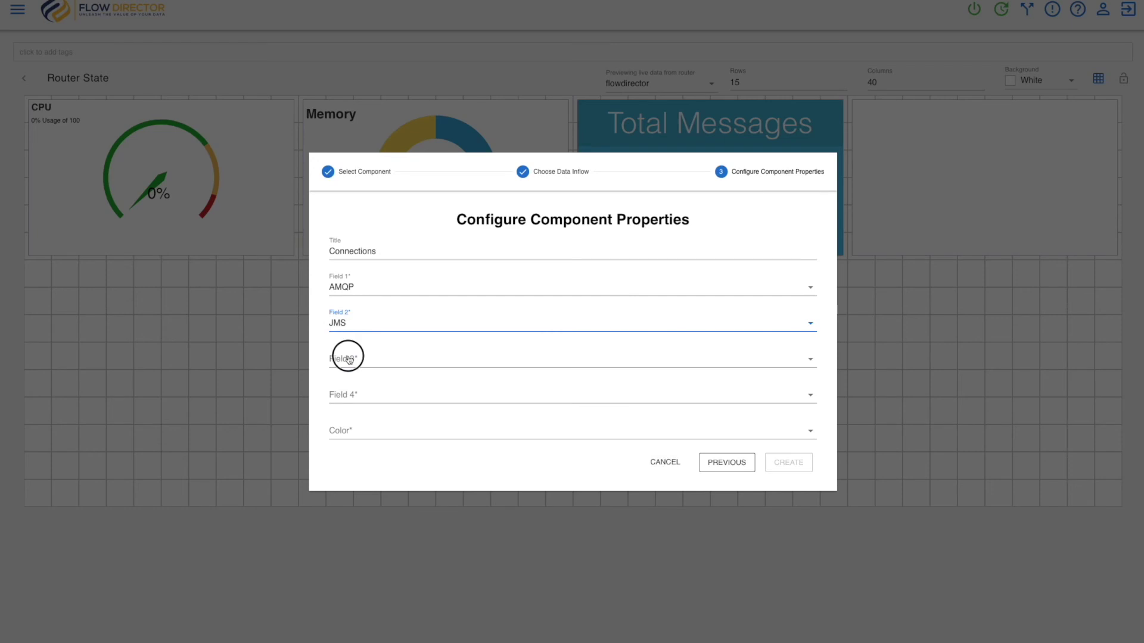
left_click(346, 437)
left_click(343, 396)
left_click(343, 501)
- Color the Connections widget blue and add it to the dashboard
left_click(357, 438)
left_click(353, 442)
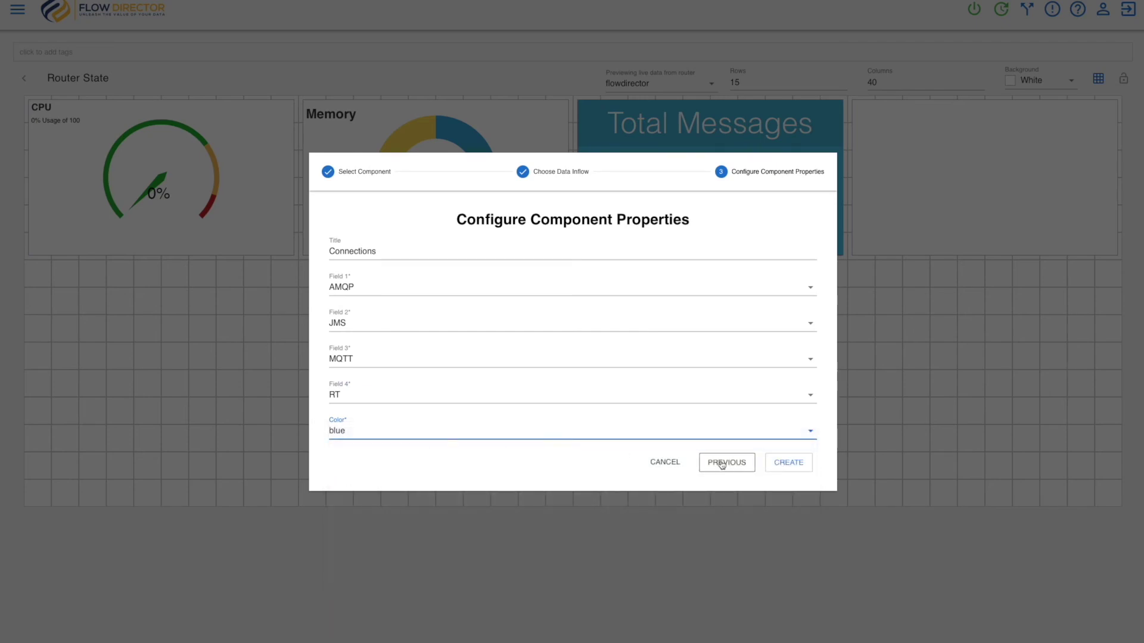
left_click(791, 467)
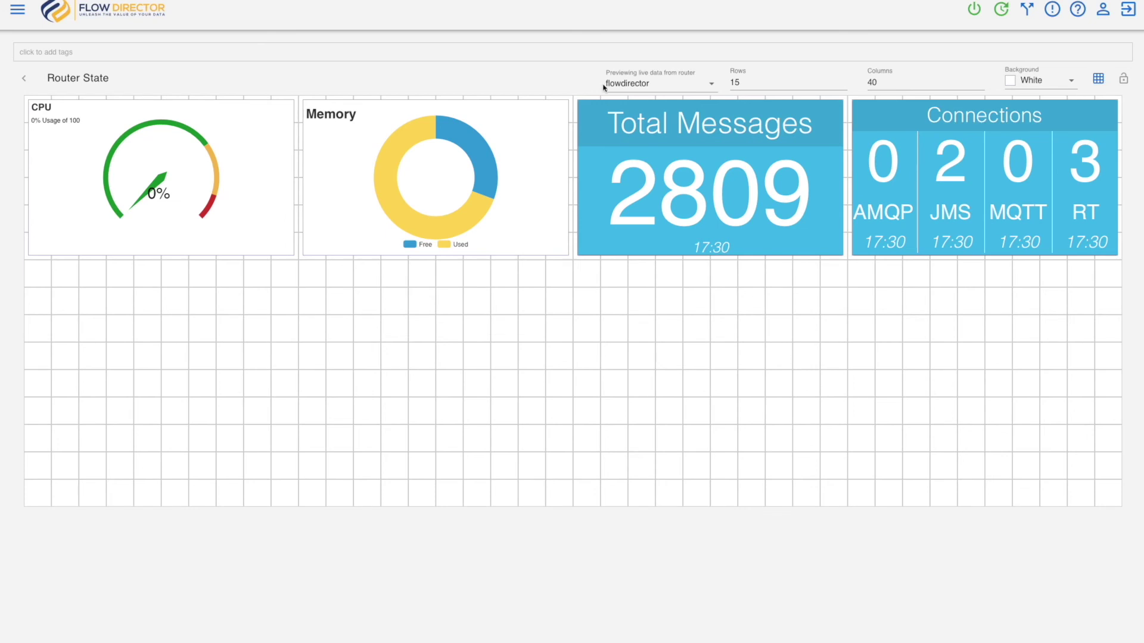
- Preview the dashboard's live data from node1, then node2, then node3
left_click(628, 85)
left_click(621, 117)
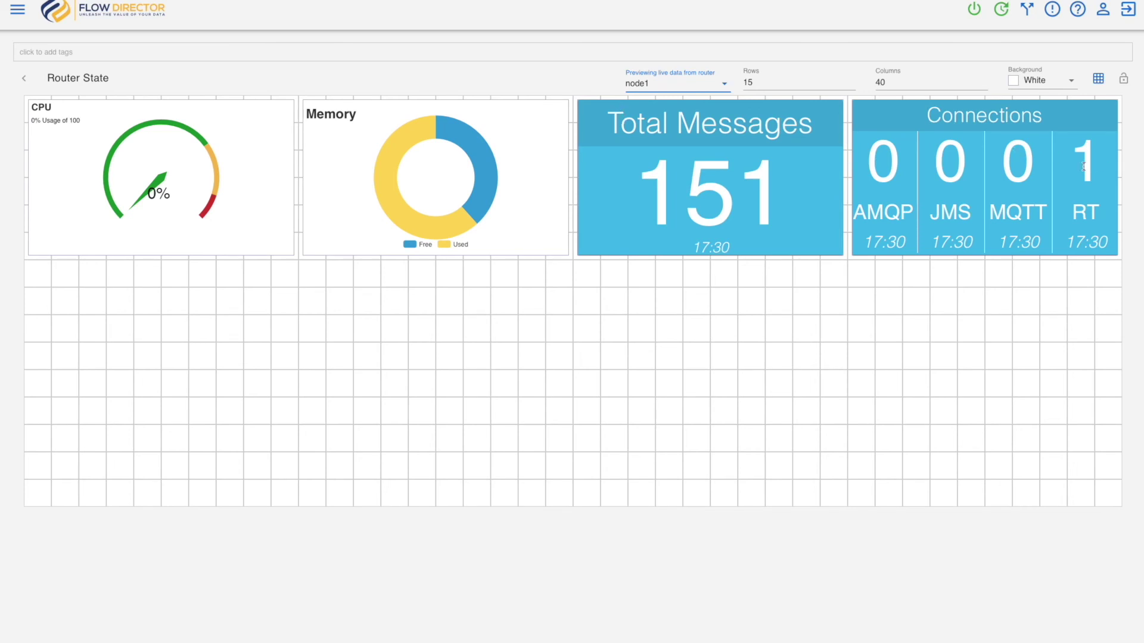
left_click(649, 84)
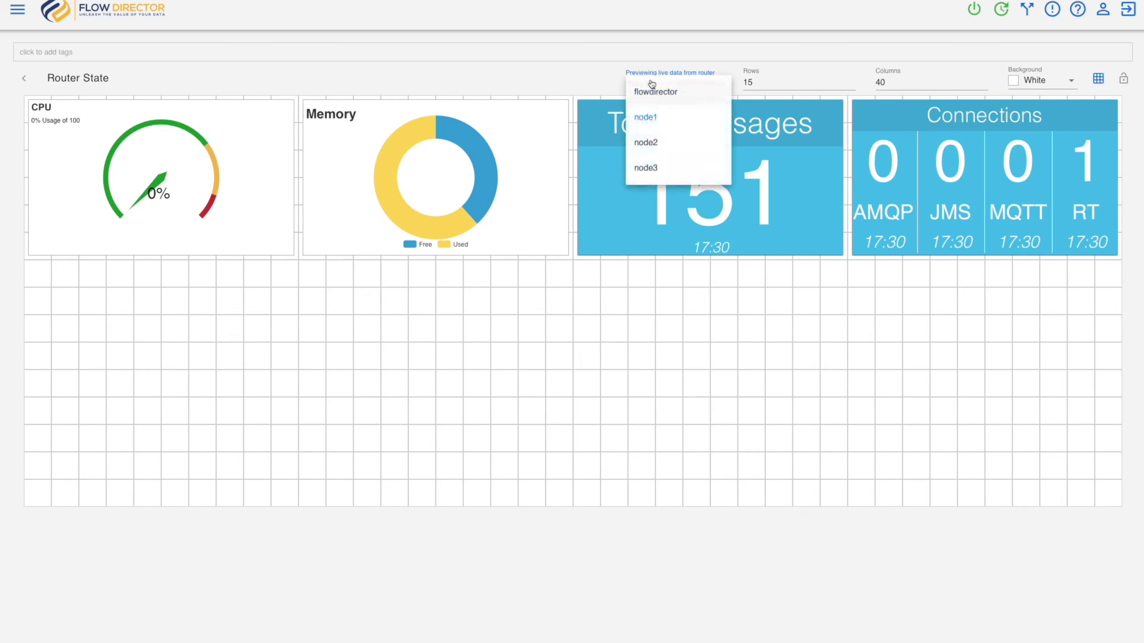
left_click(651, 143)
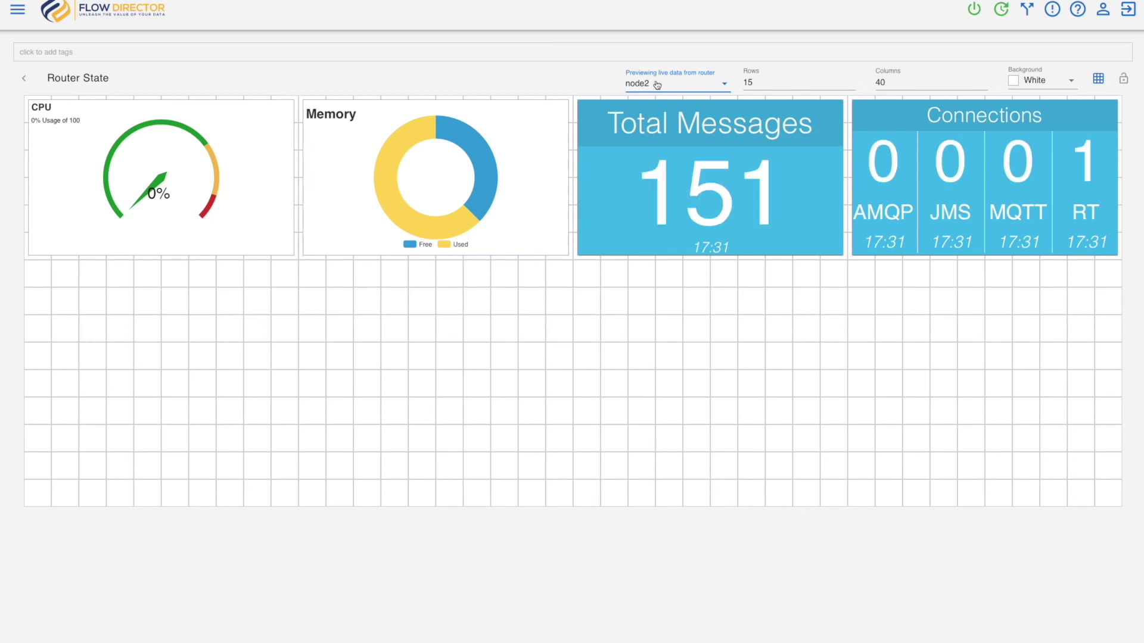
left_click(656, 85)
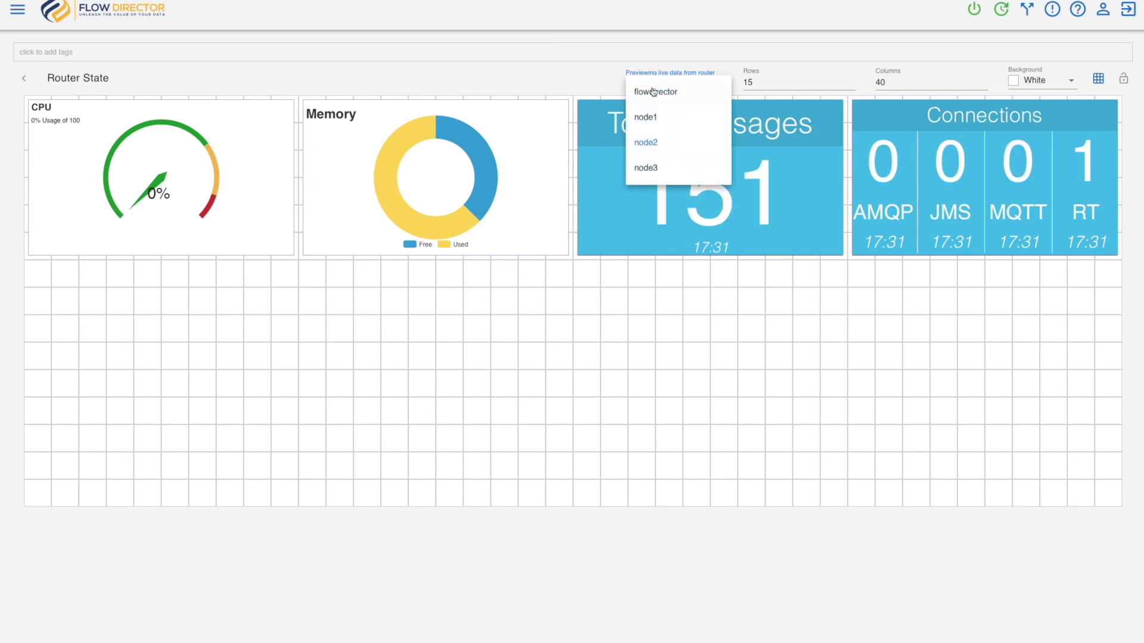
left_click(657, 169)
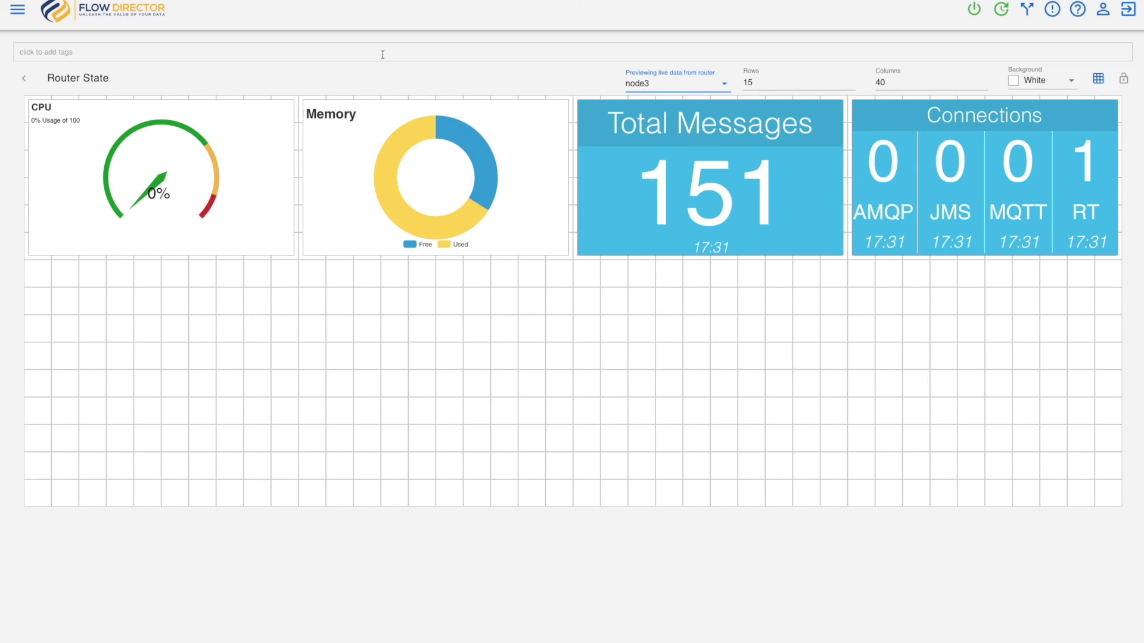
- Tag the dashboard 'current' and go back to the Dashboard Orchestrator list
left_click(44, 52)
type("current")
key("Return")
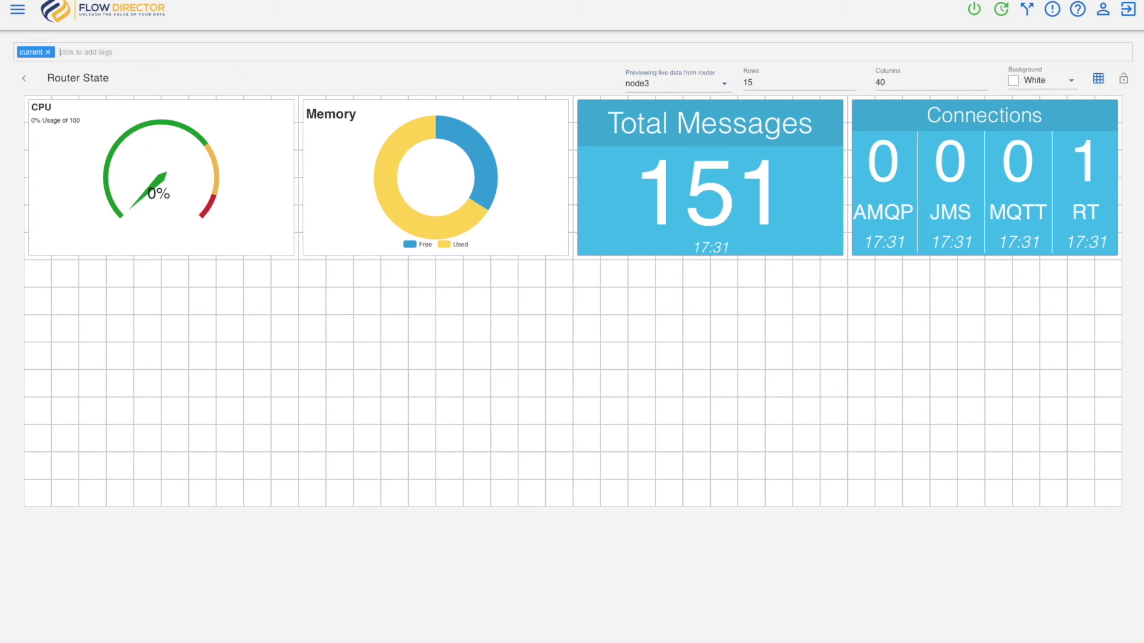
left_click(26, 79)
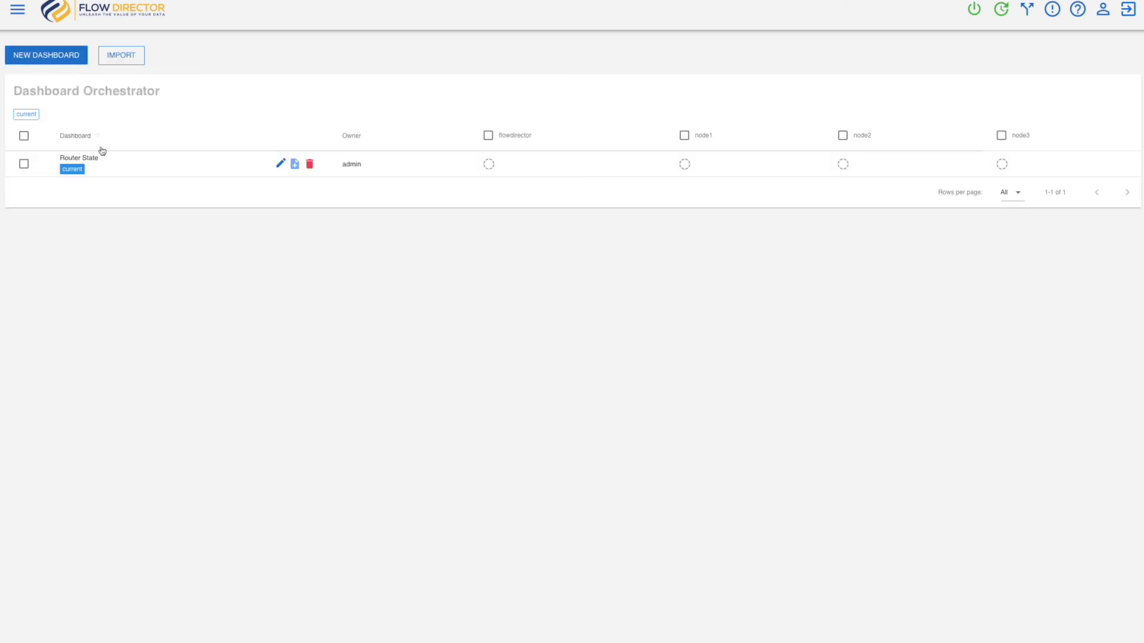
- Activate the Router State dashboard on the flowdirector, node1, node2 and node3 routers
left_click(24, 136)
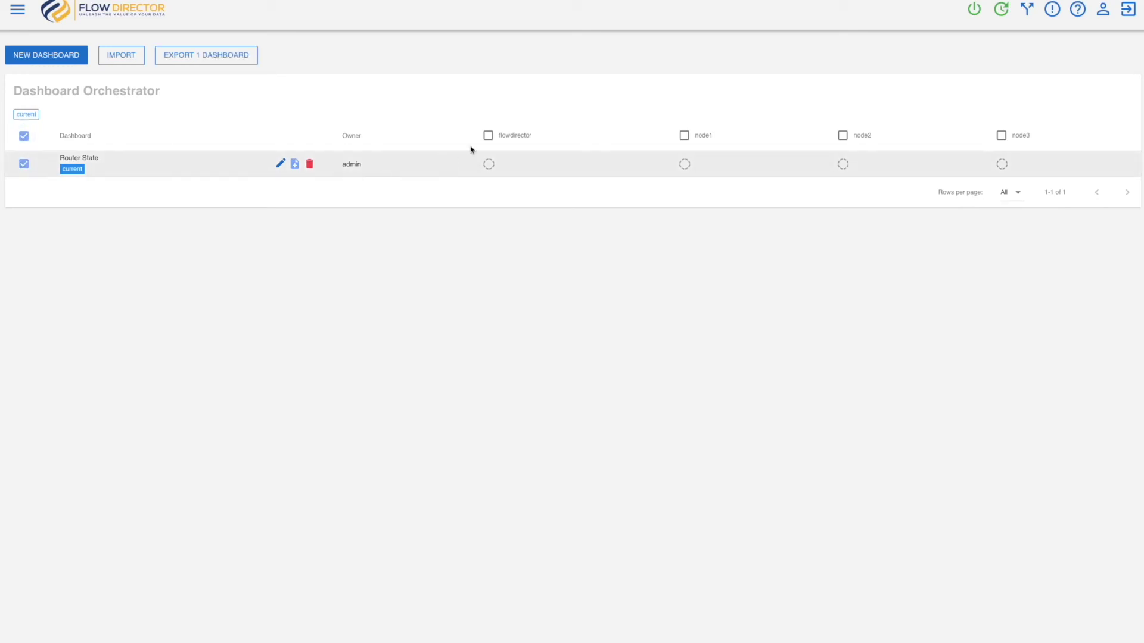
left_click(488, 135)
left_click(684, 135)
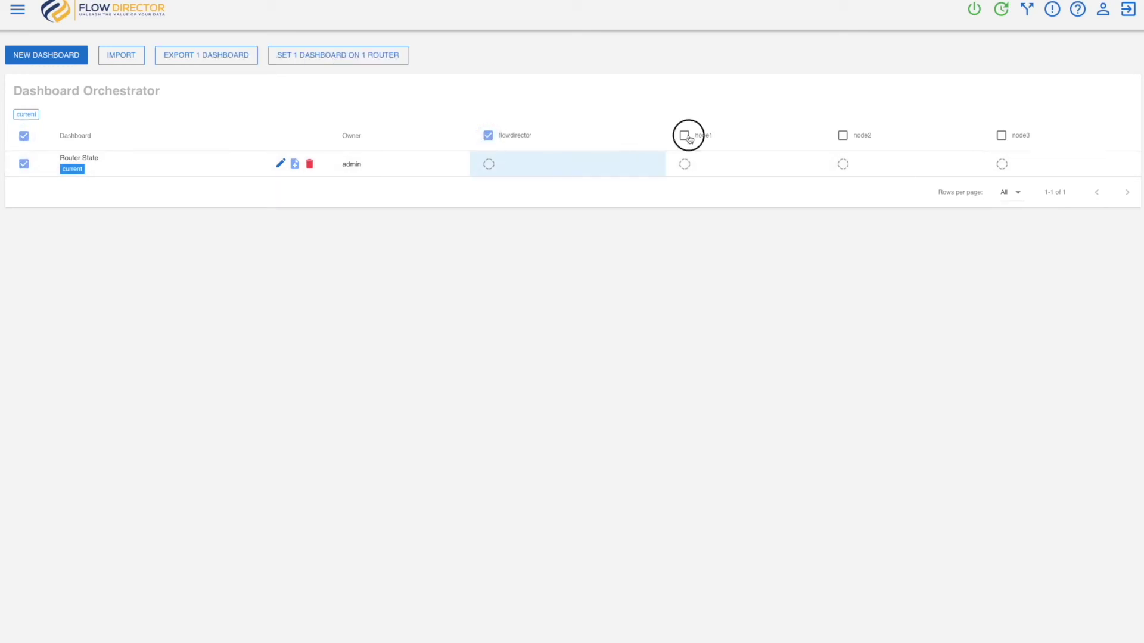
left_click(842, 135)
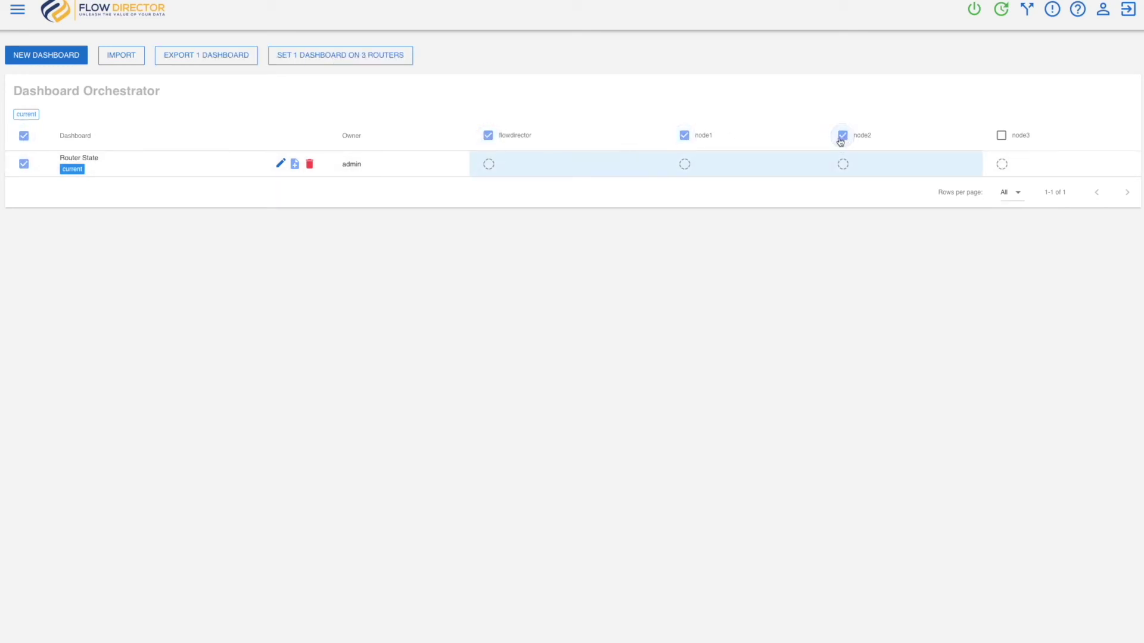
left_click(1001, 136)
left_click(393, 54)
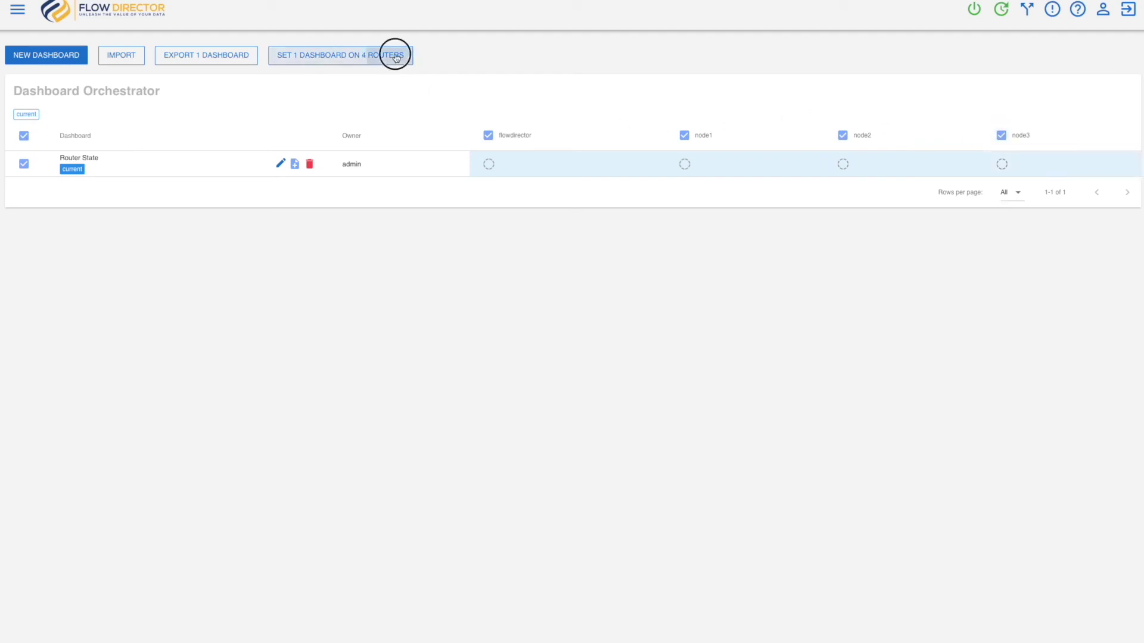
left_click(503, 327)
left_click(503, 327)
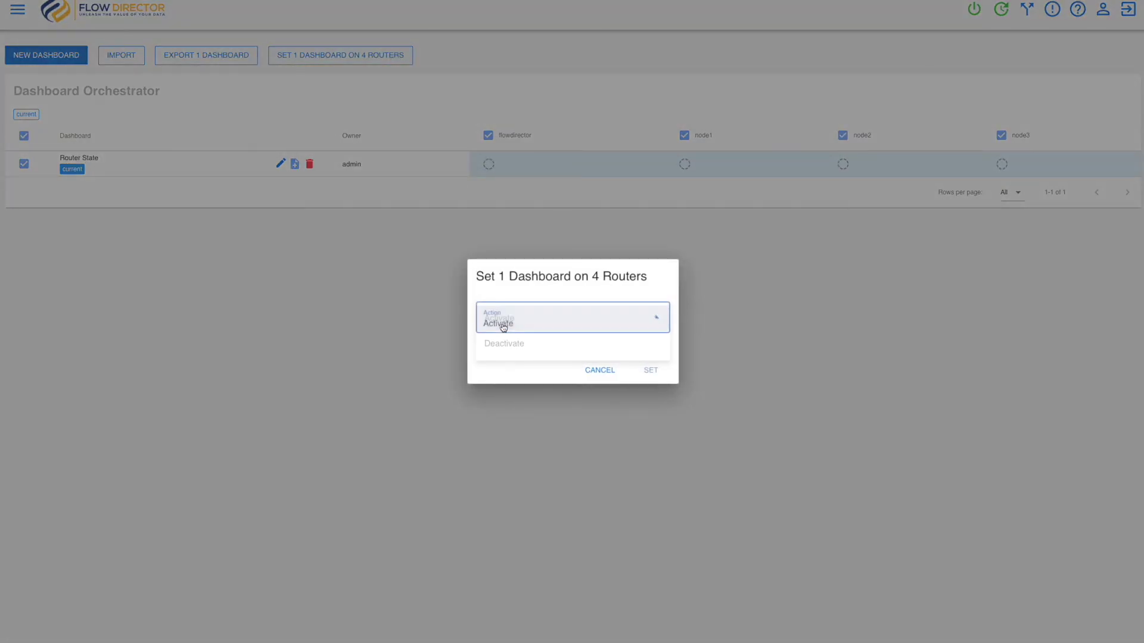
left_click(652, 371)
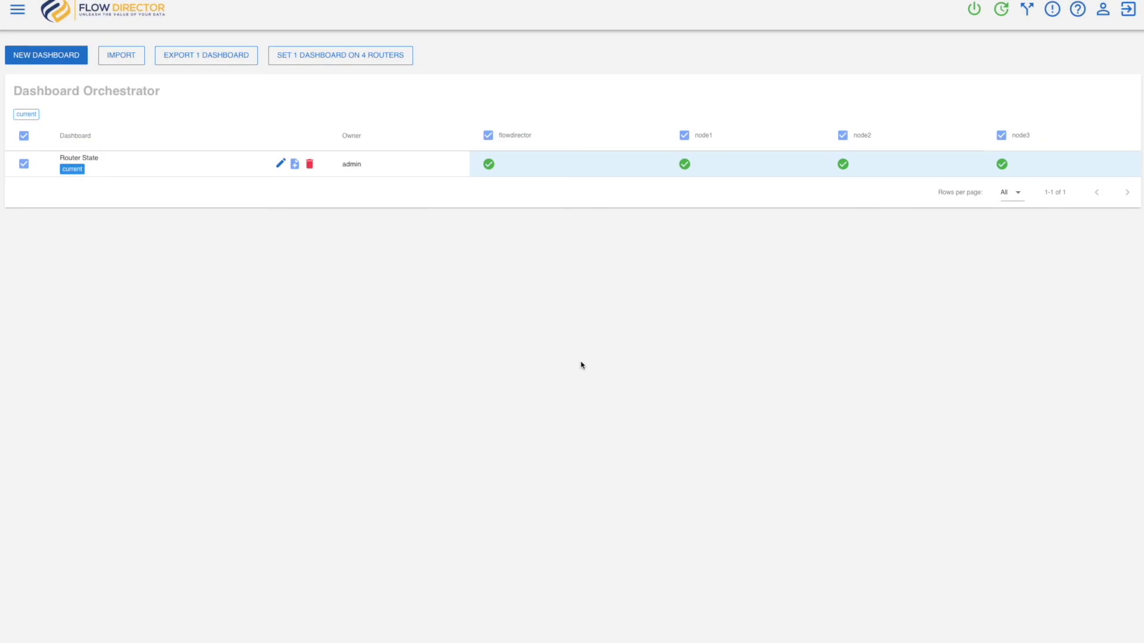
left_click(17, 9)
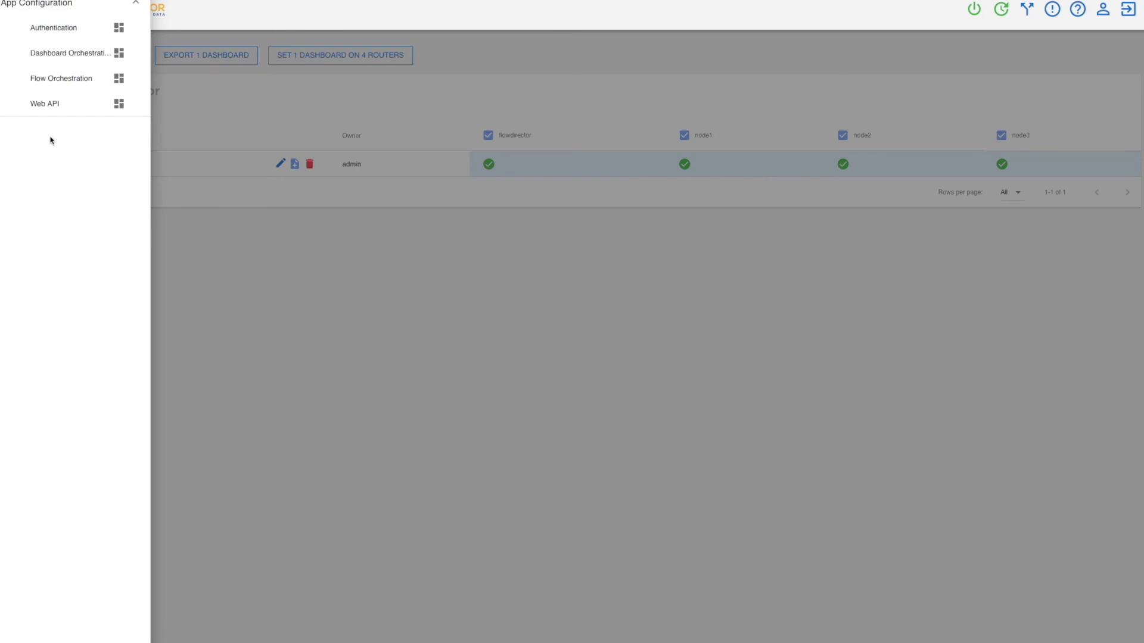
- Open the admin menu for editing from the menus list and expand App Configuration
left_click(43, 26)
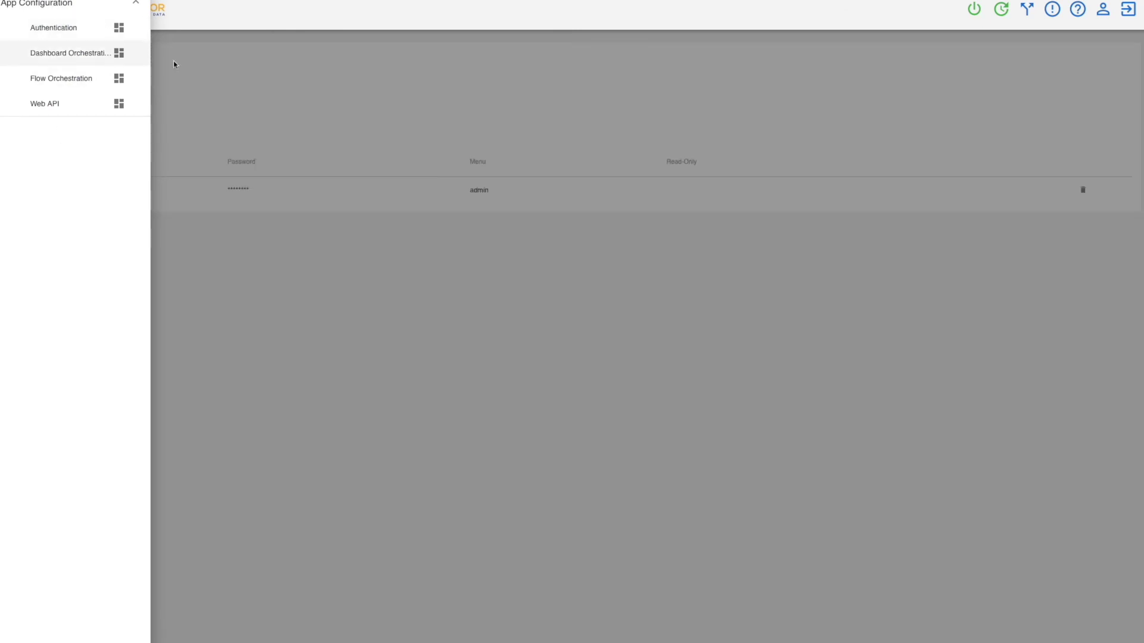
left_click(236, 81)
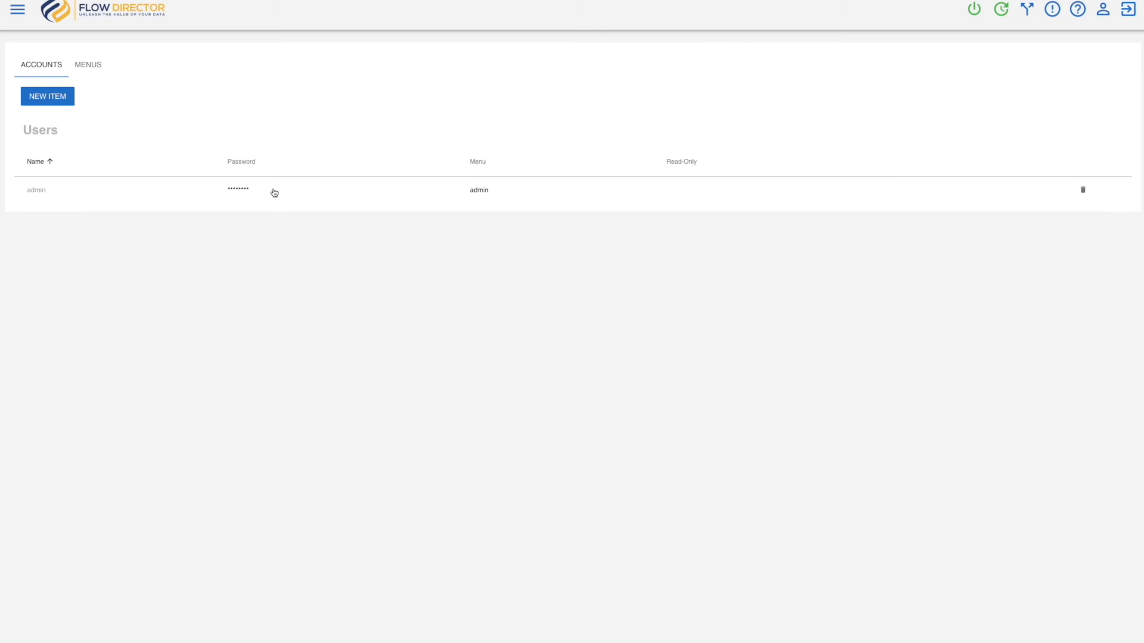
left_click(88, 65)
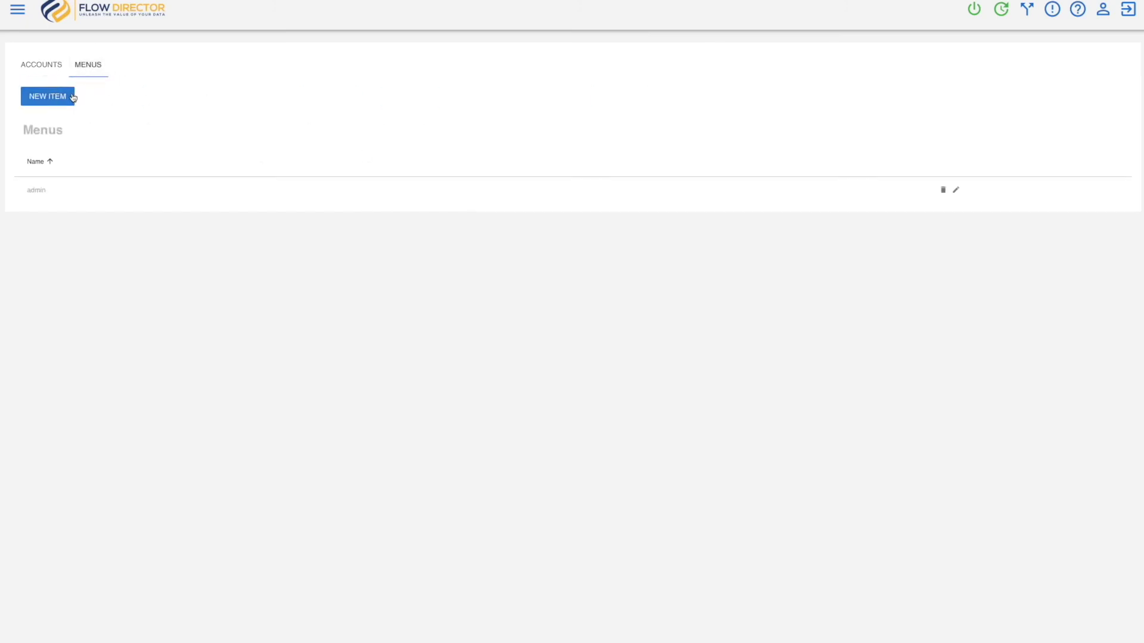
left_click(954, 191)
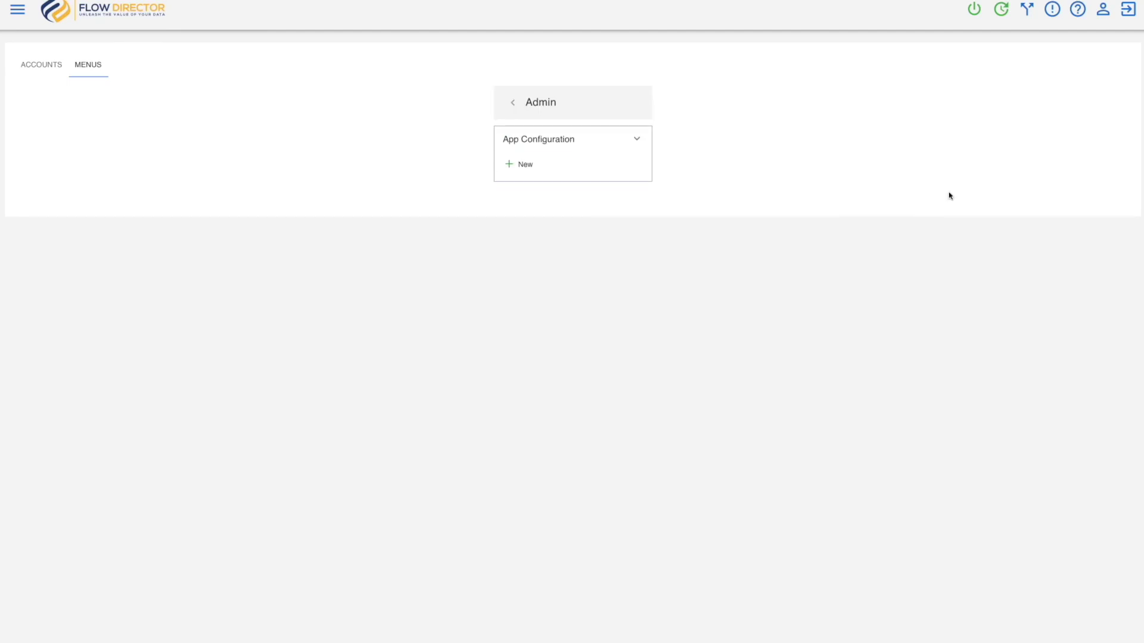
left_click(553, 143)
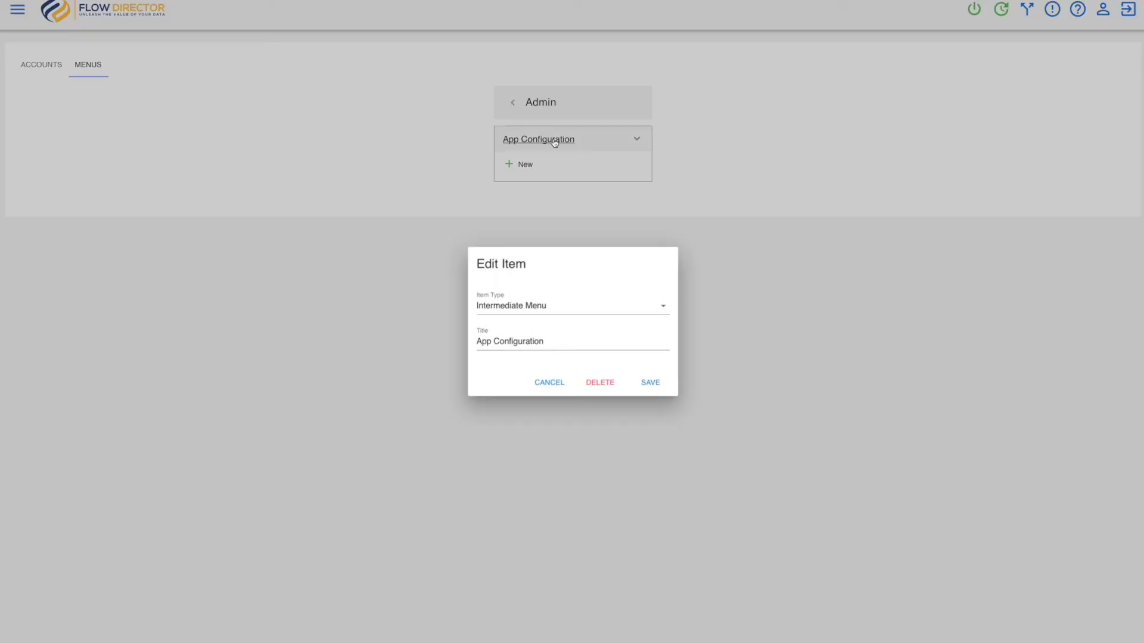
left_click(542, 386)
left_click(646, 139)
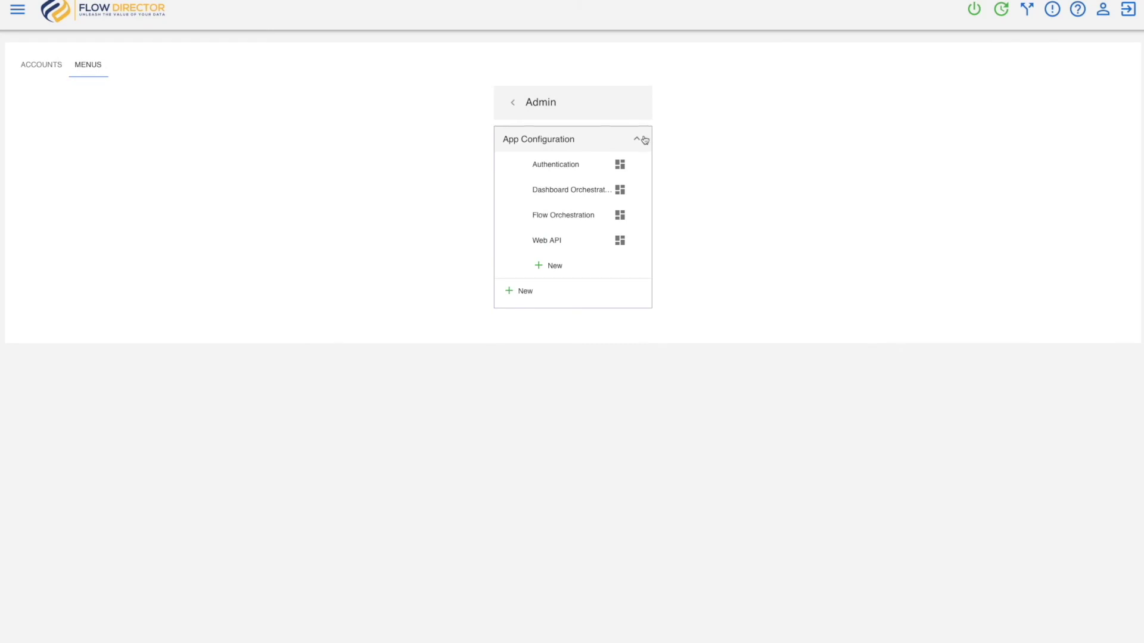
- Add a top-level Router Network Menu item titled Routers and expand it
left_click(518, 291)
left_click(505, 307)
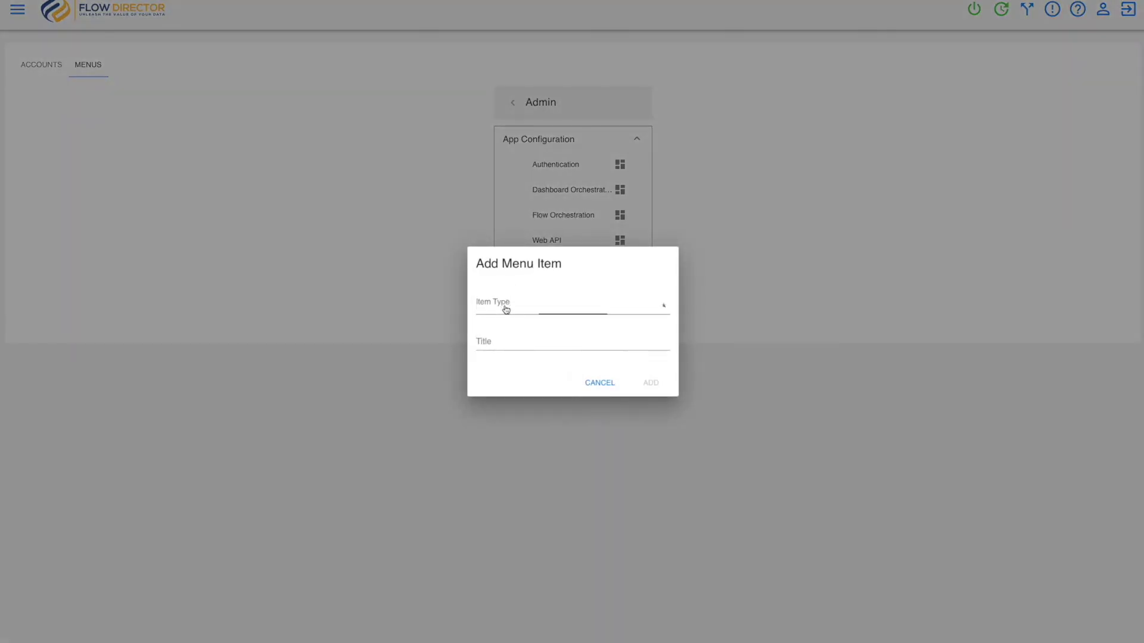
left_click(506, 343)
left_click(506, 346)
type("Routers")
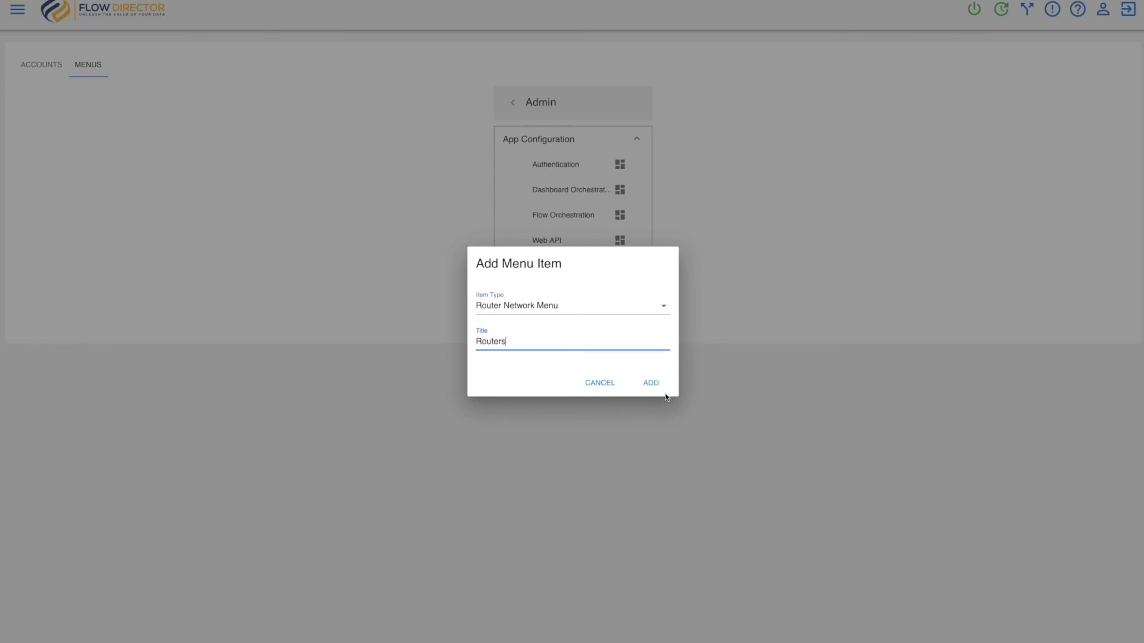
left_click(653, 385)
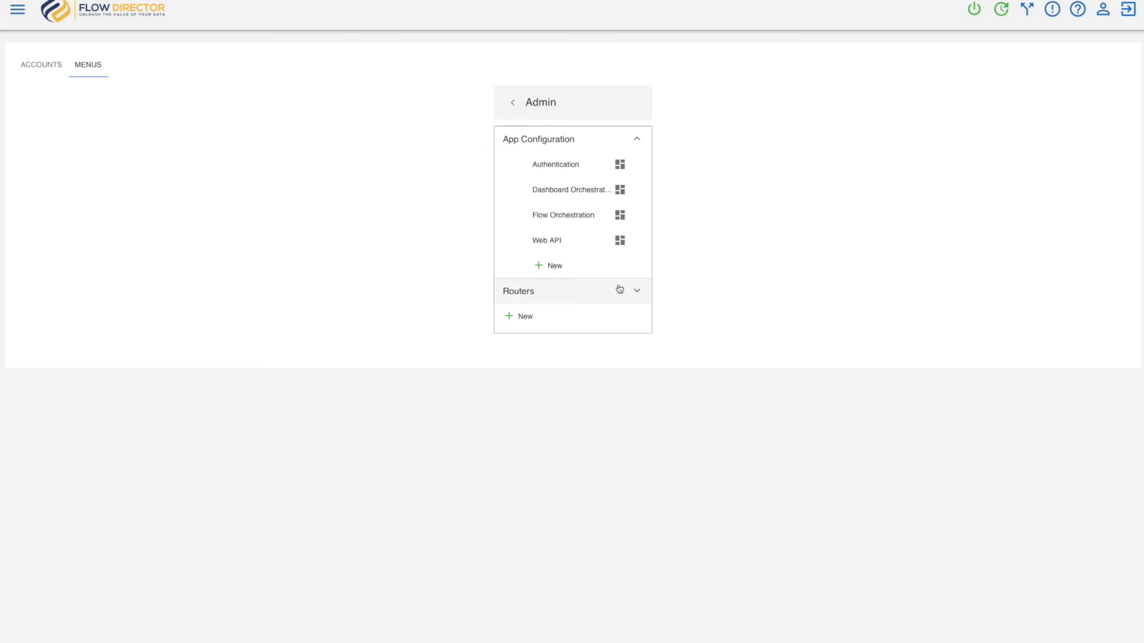
left_click(632, 289)
- Under Routers, add a Dashboard Menu with Tag Selector titled Current, filtered by the tag 'current'
left_click(555, 190)
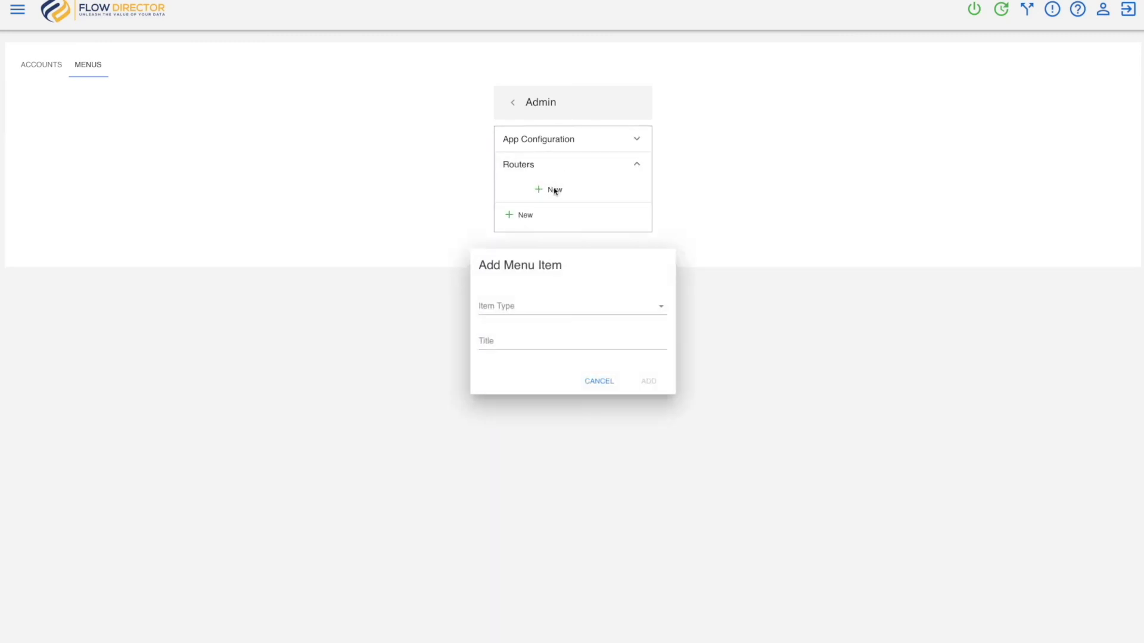
left_click(532, 307)
left_click(554, 363)
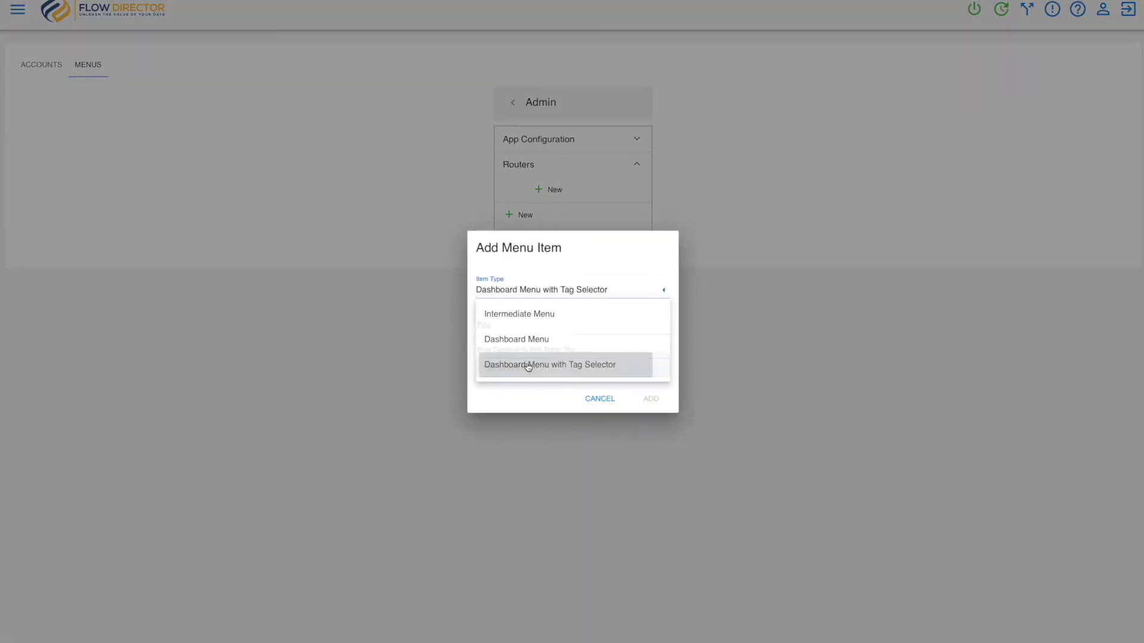
left_click(505, 328)
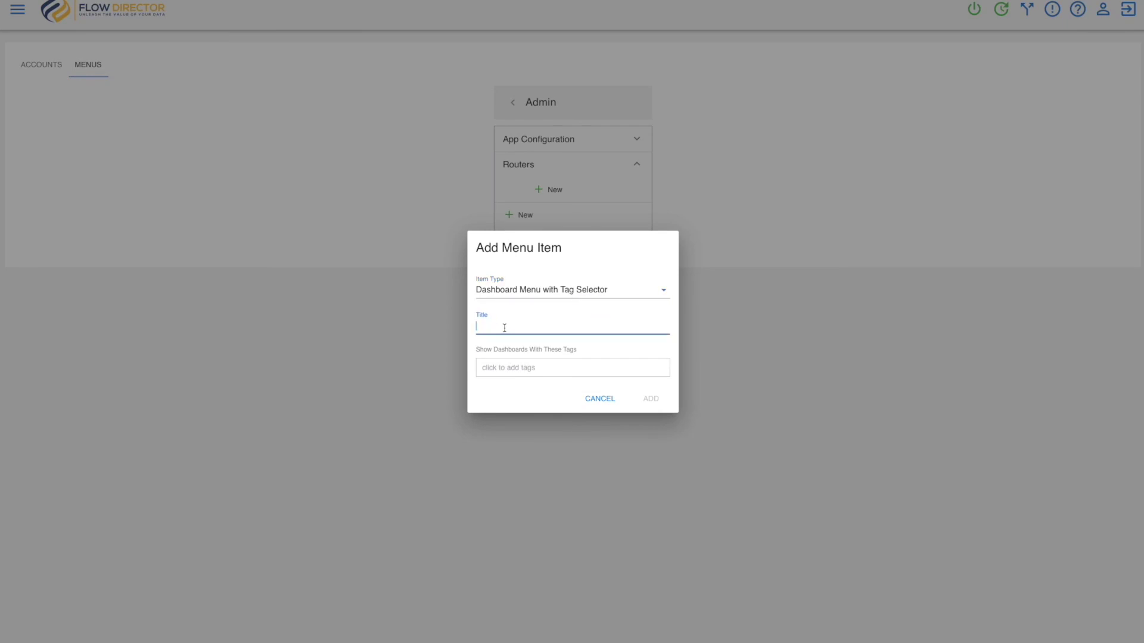
left_click(499, 370)
type("current")
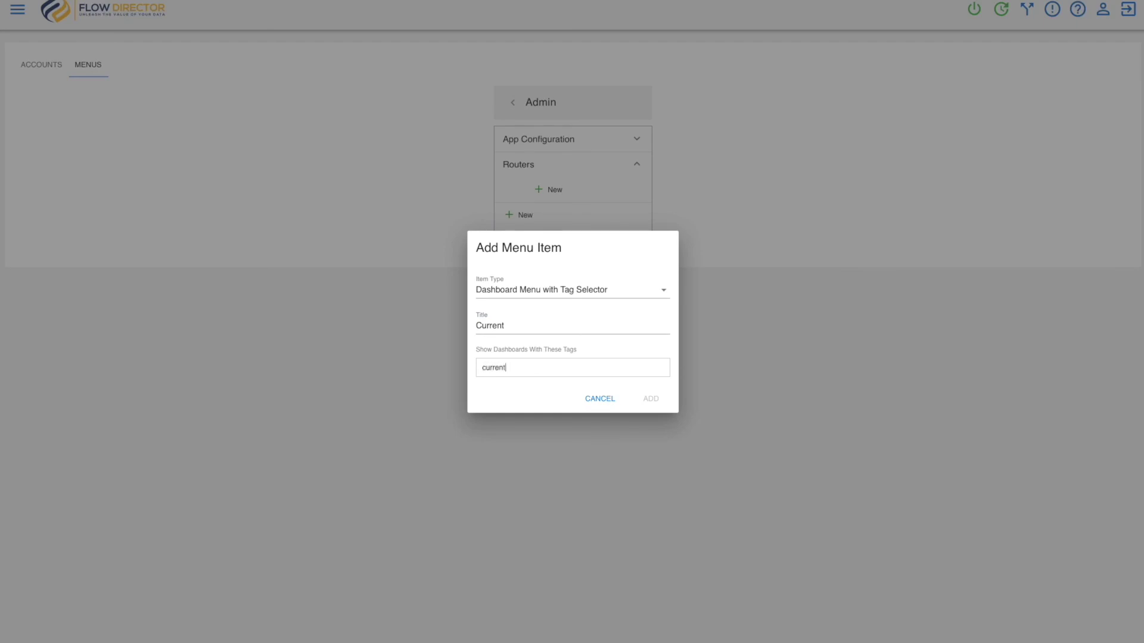
key("Return")
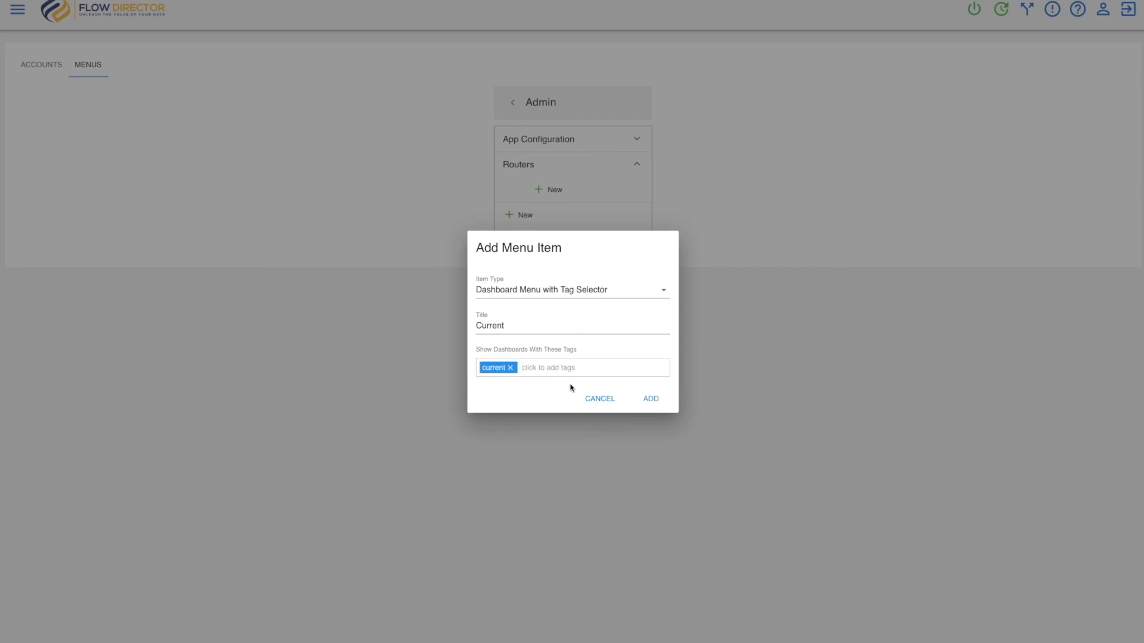
left_click(648, 399)
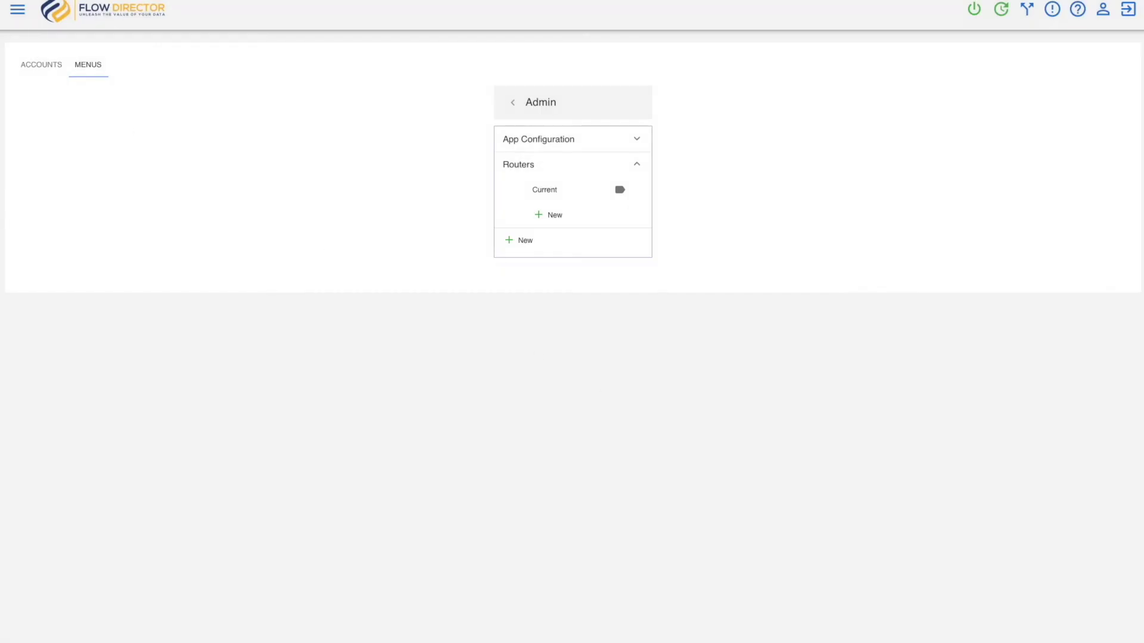
left_click(17, 9)
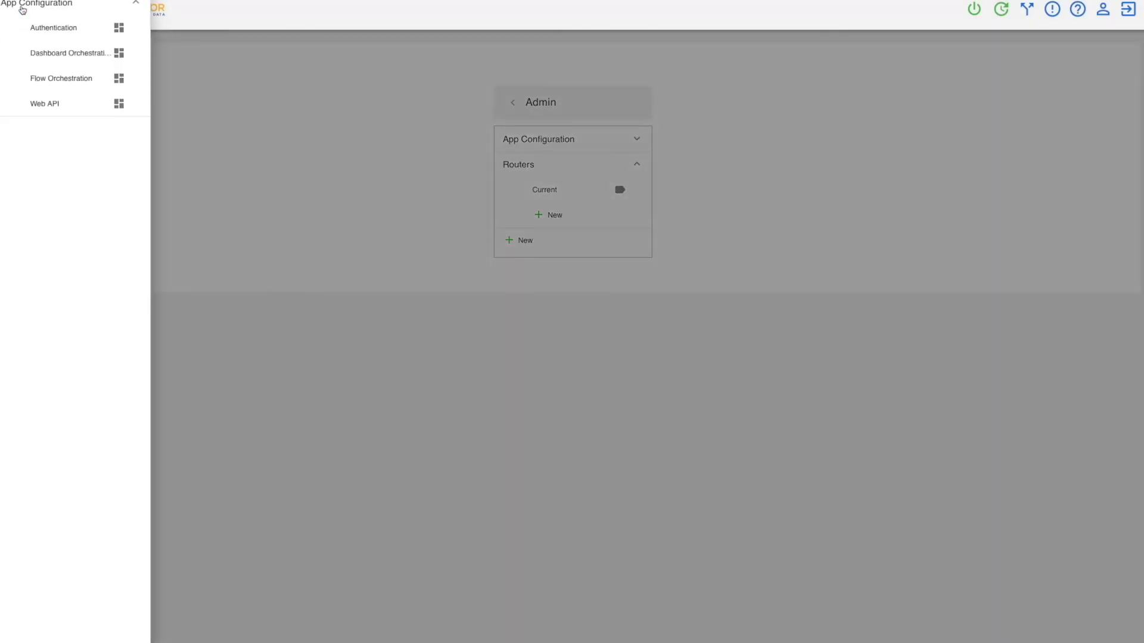
- Log out of the admin session and return to the login form
left_click(516, 19)
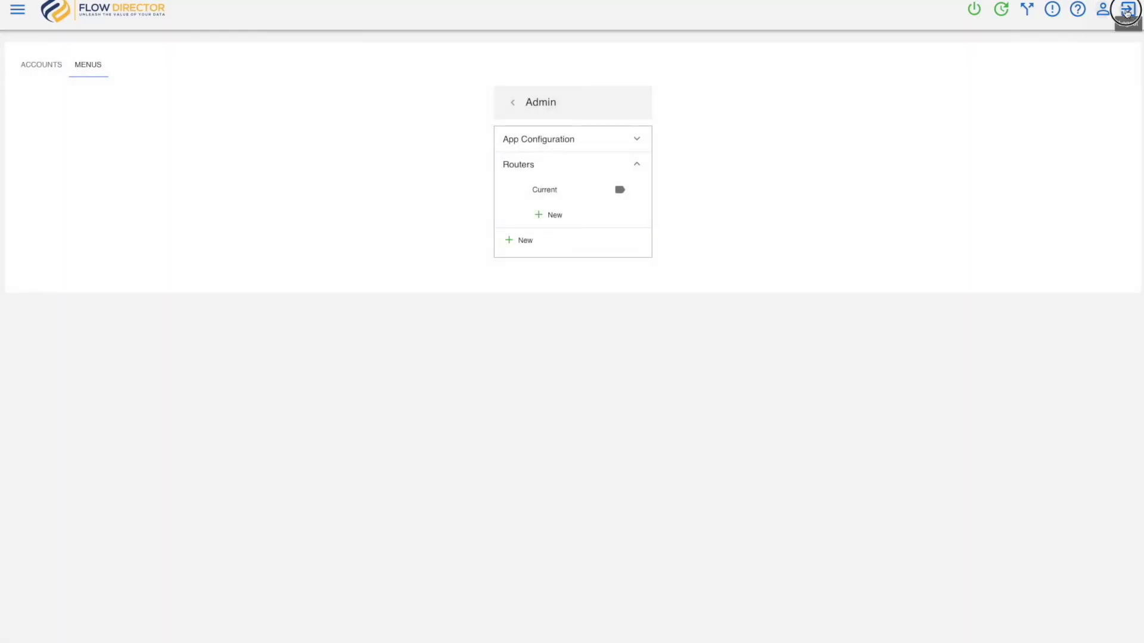
left_click(1126, 12)
left_click(572, 360)
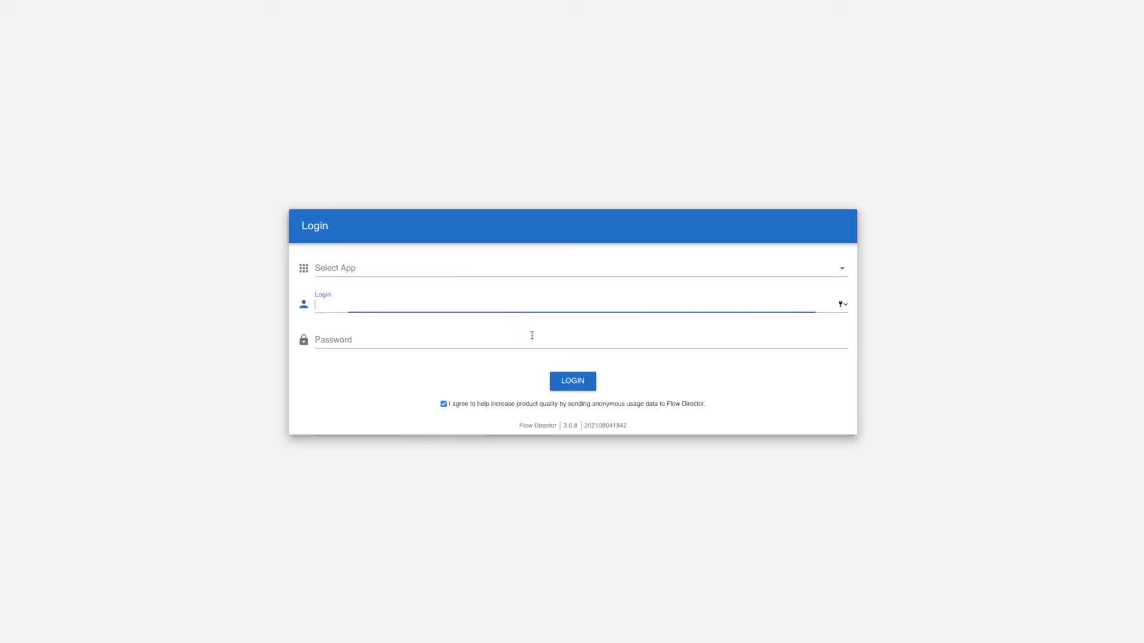
- Sign in to the Monitoring app with the login and password, then expand Routers
left_click(416, 268)
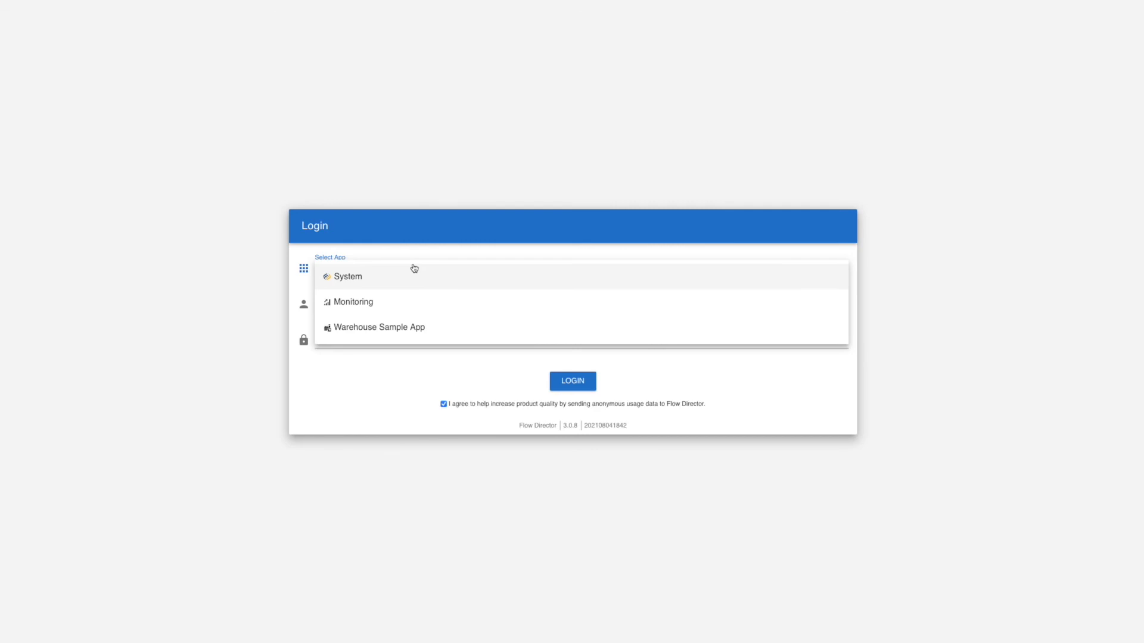
left_click(336, 306)
left_click(341, 301)
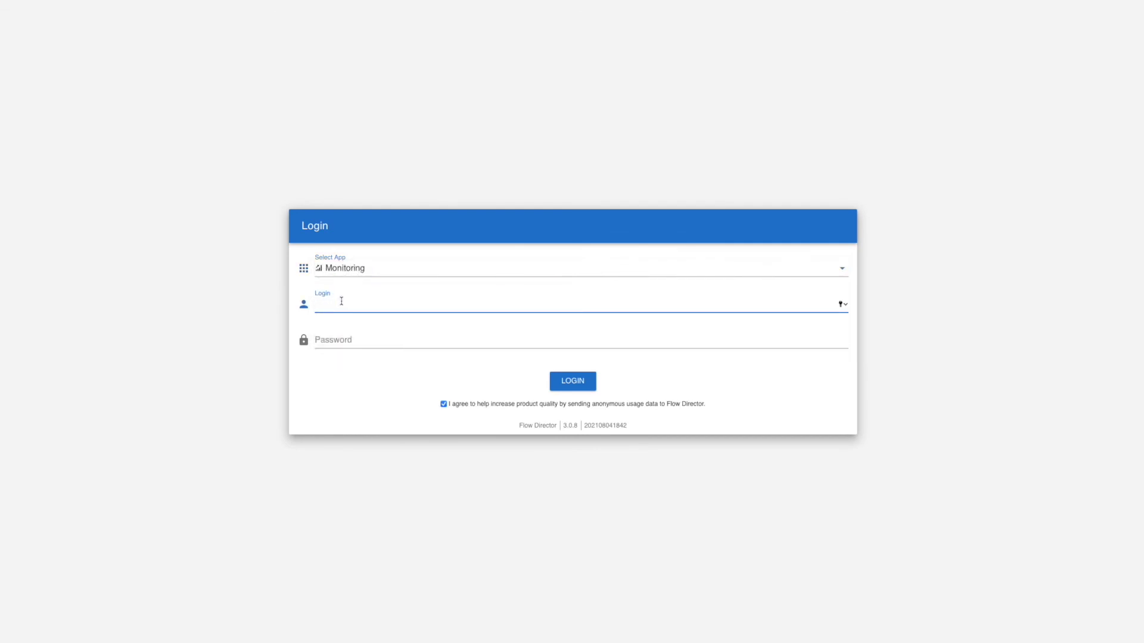
key("Tab")
type("a")
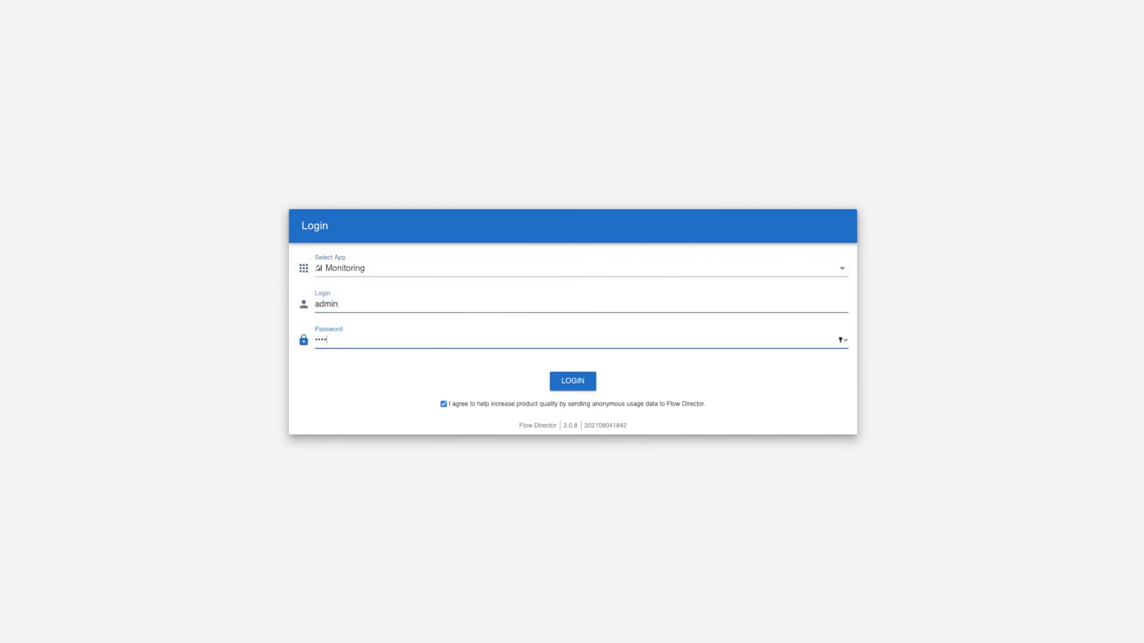
left_click(570, 384)
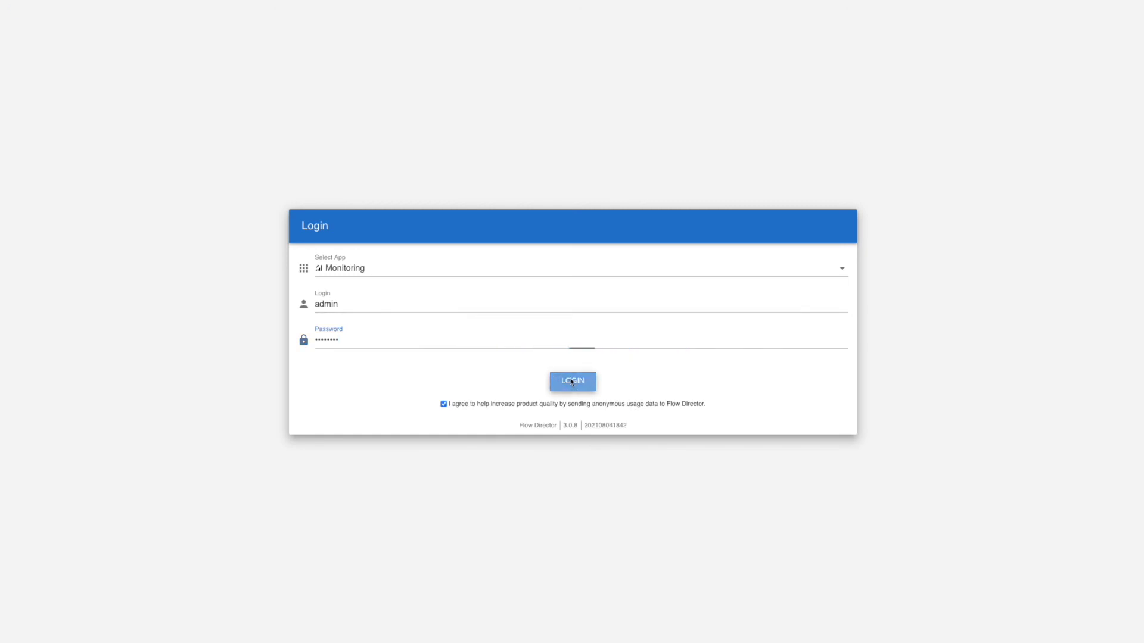
left_click(17, 9)
left_click(22, 31)
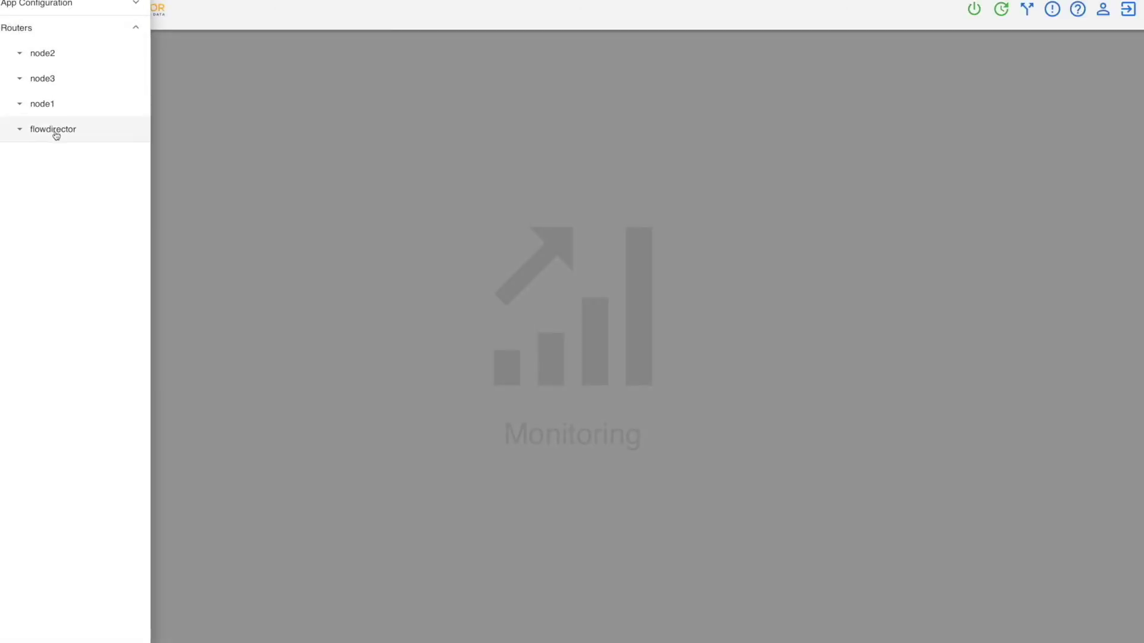
- Open node2's Router State dashboard from its Current menu
left_click(19, 54)
left_click(21, 78)
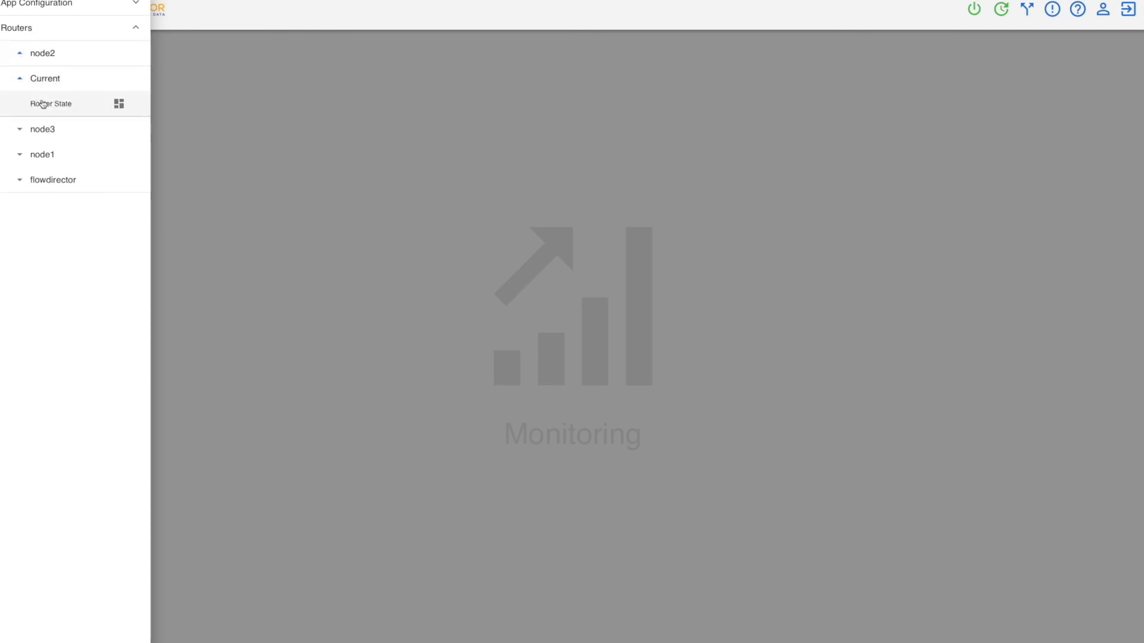
left_click(43, 104)
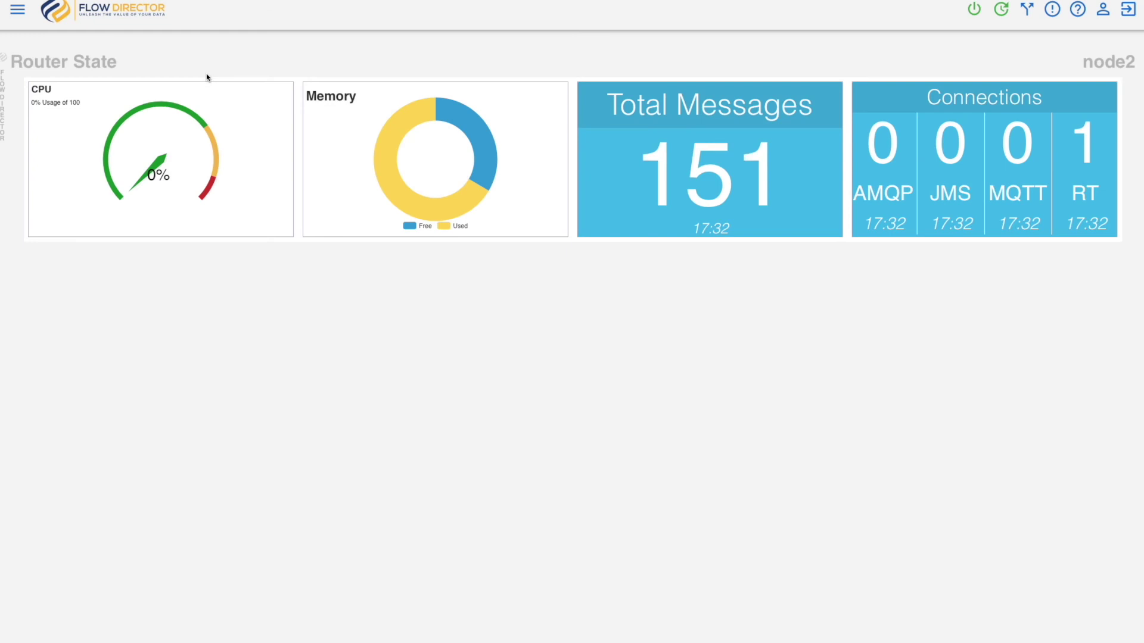
- Open node1's Router State dashboard from its Current menu
left_click(17, 10)
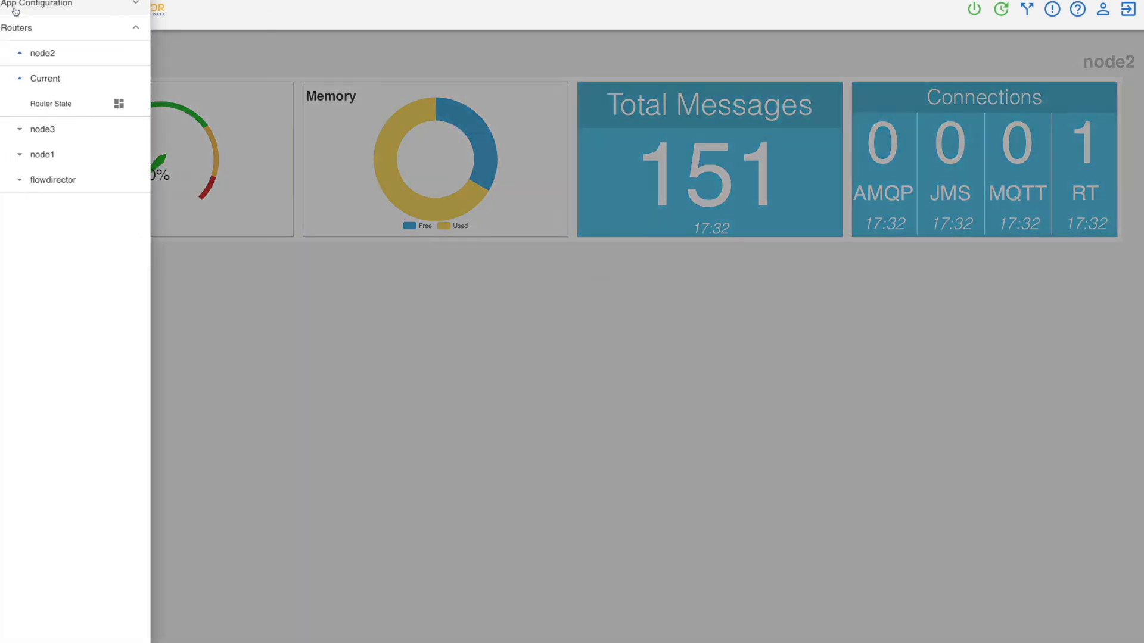
left_click(39, 154)
left_click(46, 181)
left_click(48, 205)
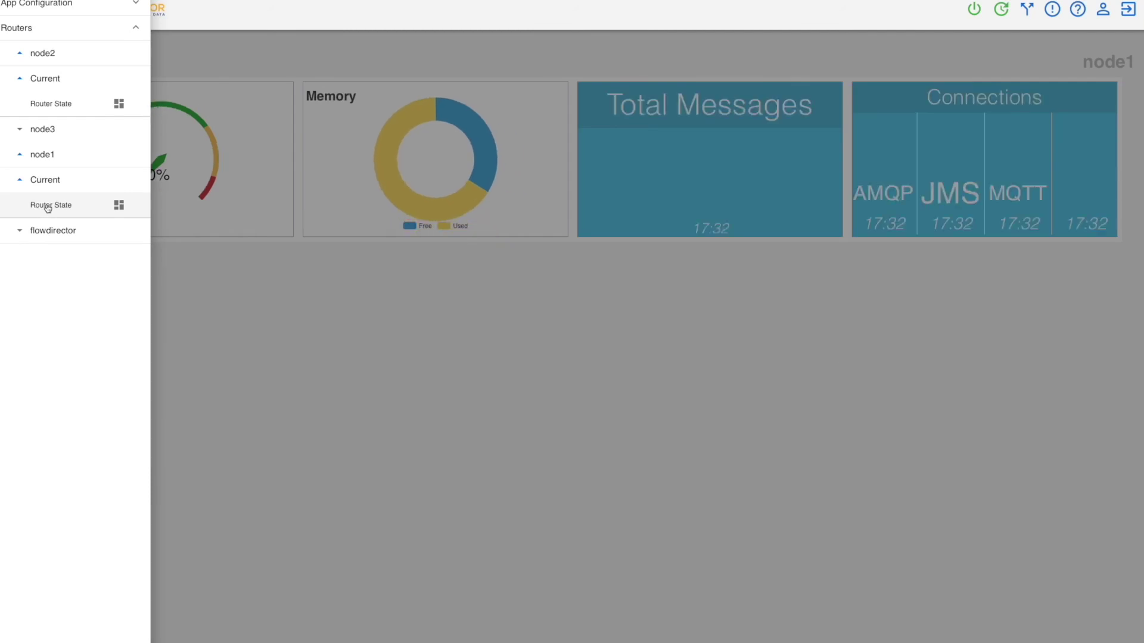
- Open flowdirector's Router State dashboard and view its live data
left_click(53, 231)
left_click(44, 257)
left_click(45, 280)
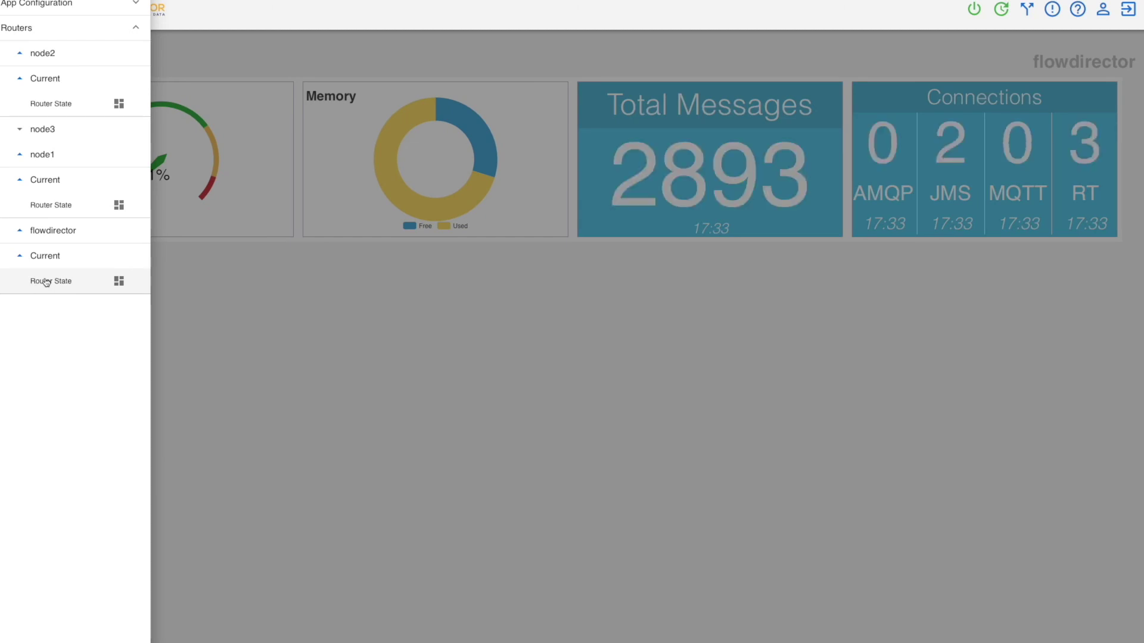
left_click(219, 317)
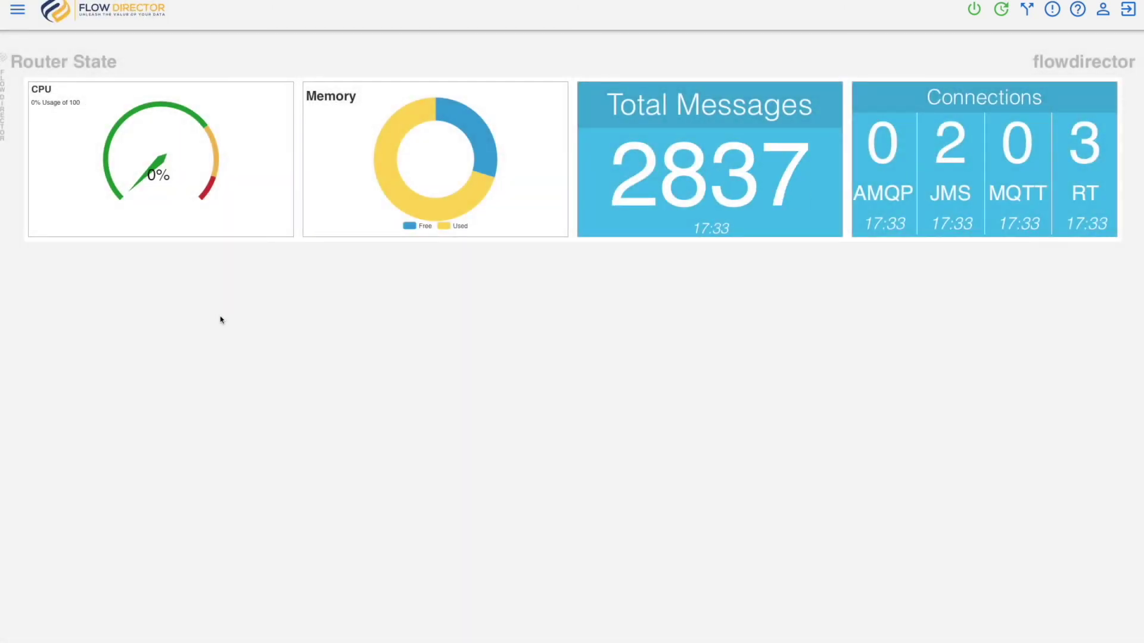